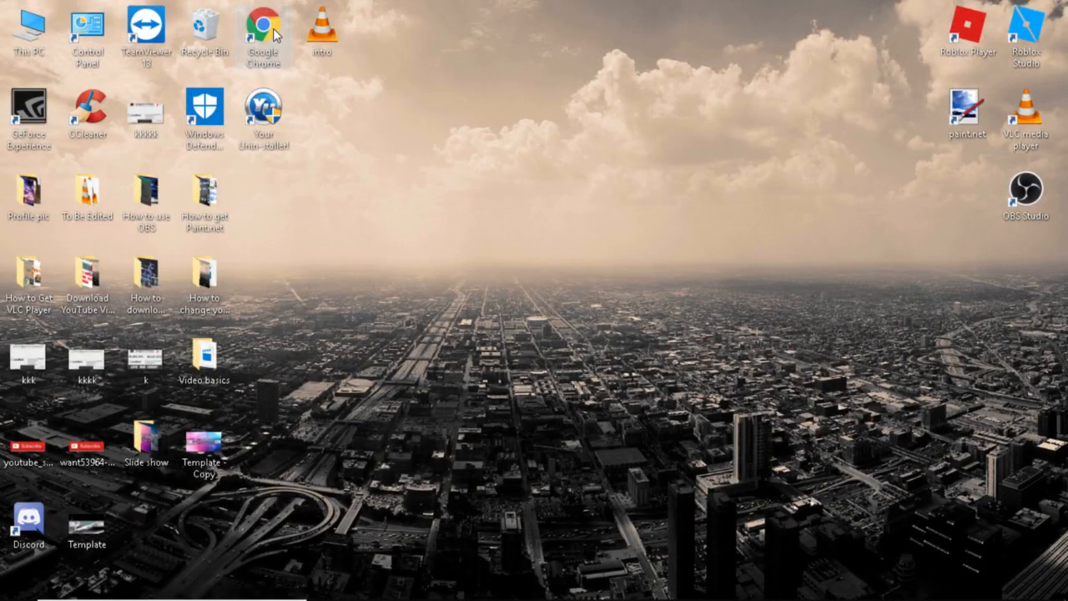
- Open Google Chrome and search Google Images for "youtube channel art template"
click(275, 34)
click(276, 33)
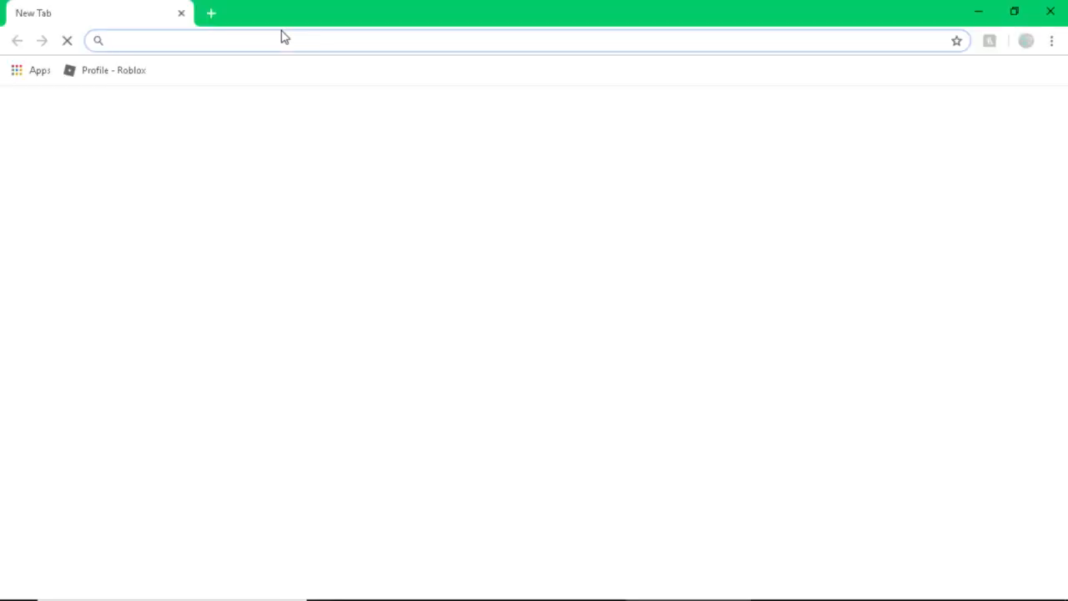
text(youtube channel art template)
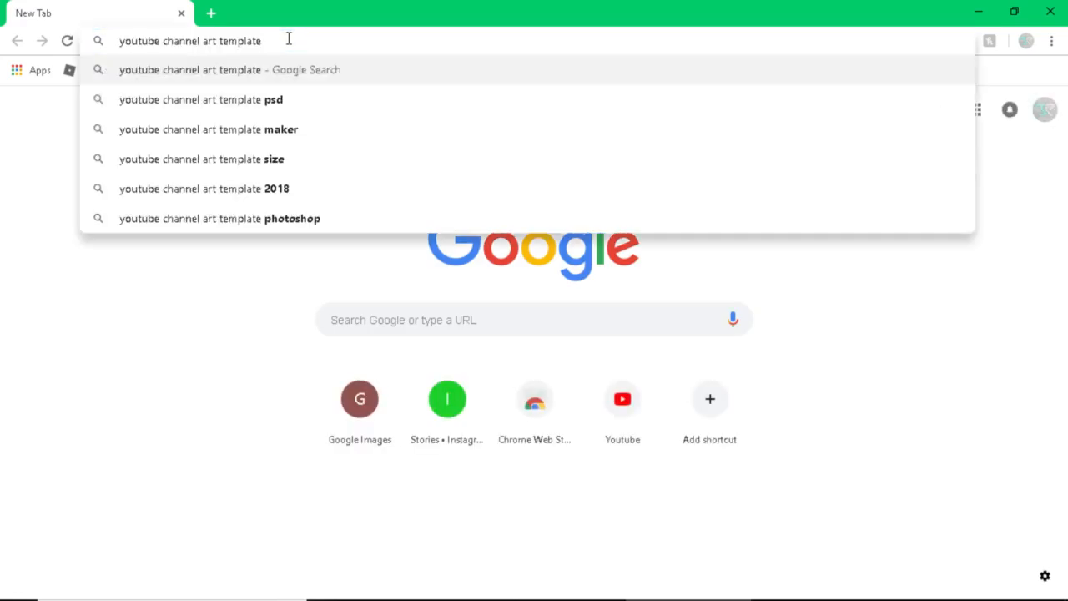
key(Return)
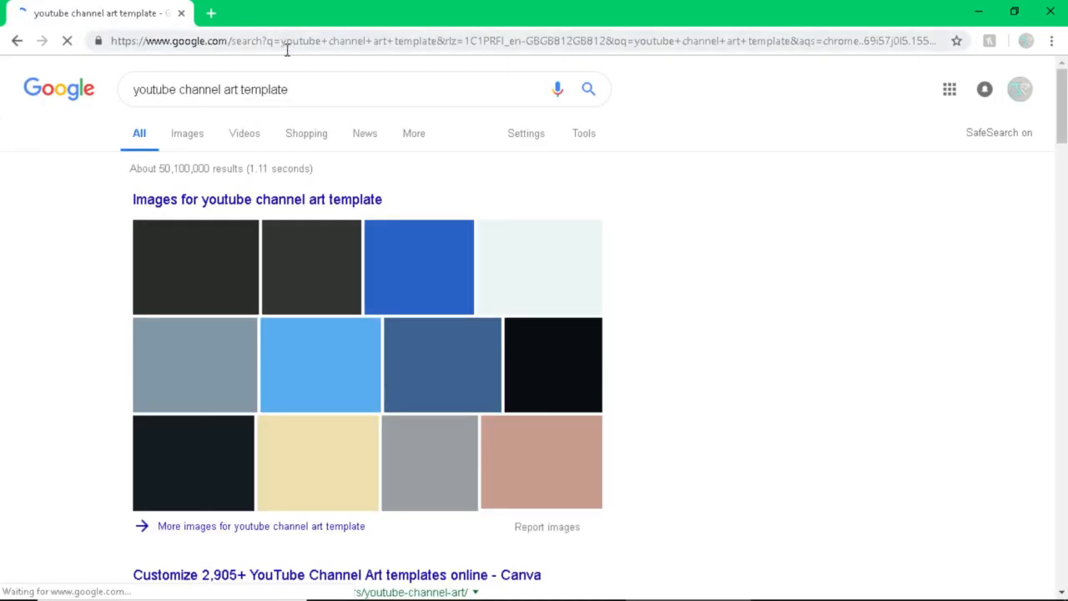
click(191, 136)
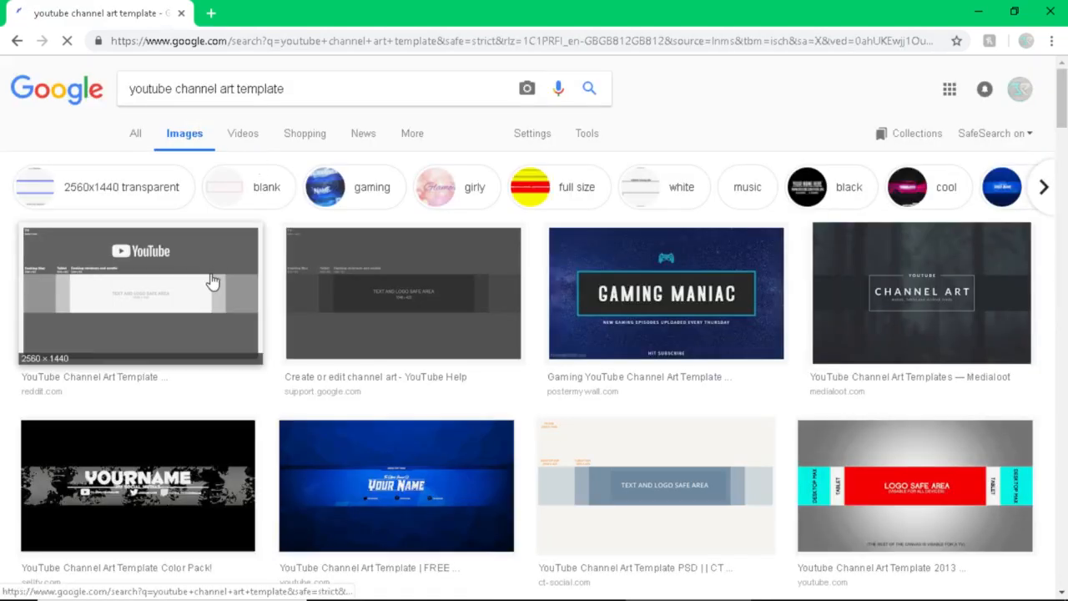
- Copy the 2560 × 1440 YouTube channel art template image from the Reddit result and close the browser
click(213, 282)
right_click(328, 321)
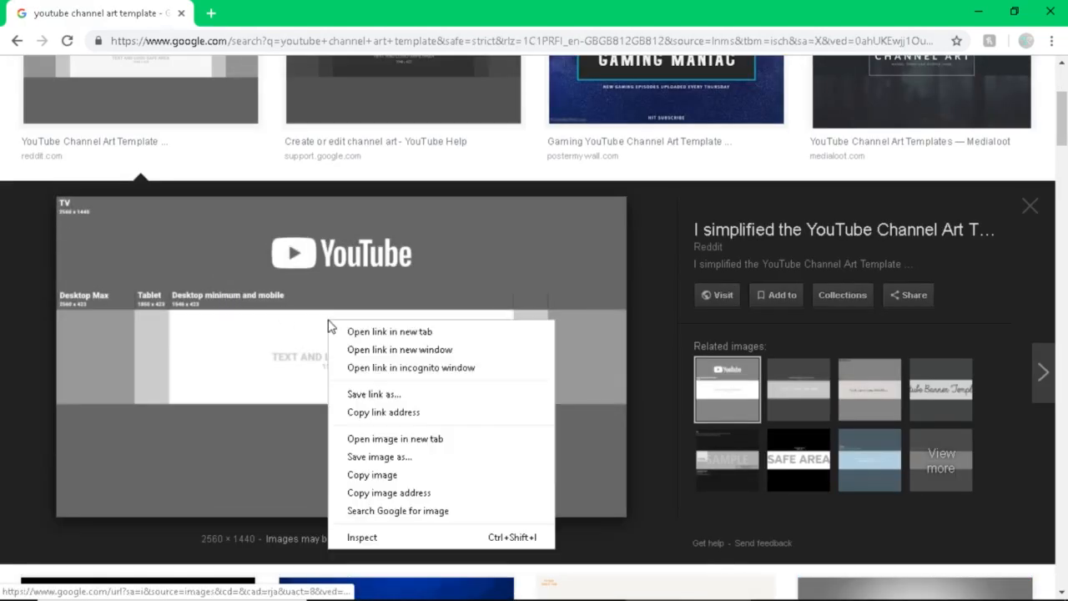
click(372, 483)
click(1051, 12)
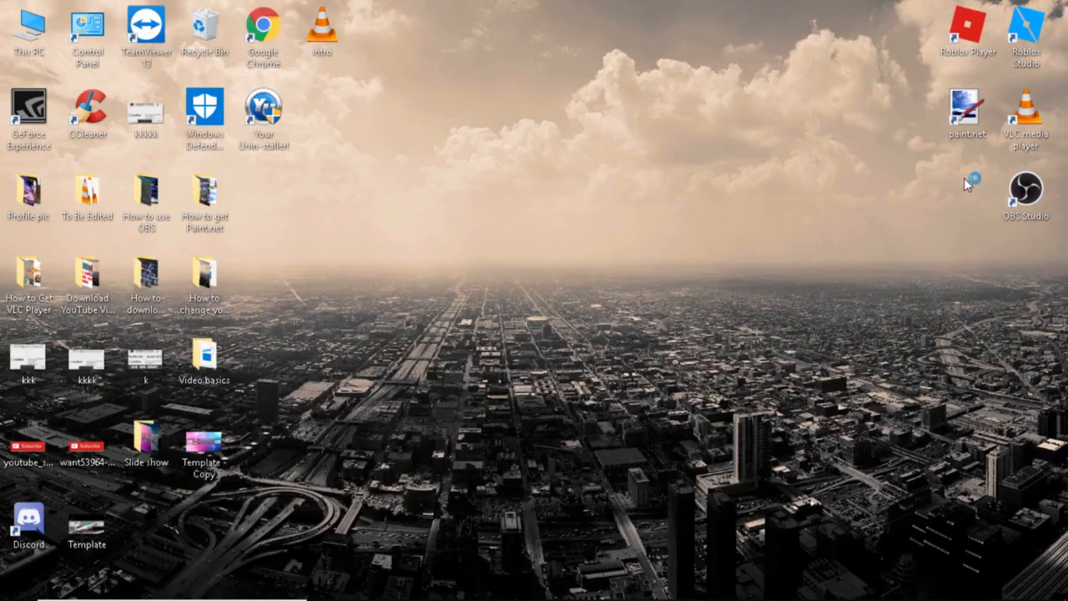
- Open paint.net and create a new image 2560 pixels wide and 1440 pixels high
double_click(967, 130)
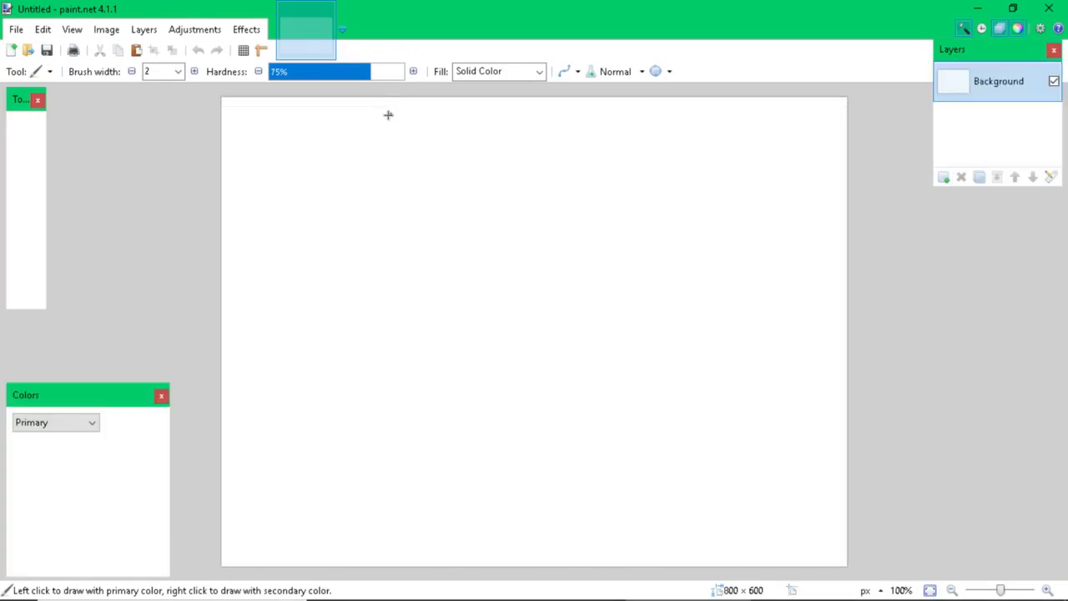
click(11, 31)
click(21, 33)
click(18, 32)
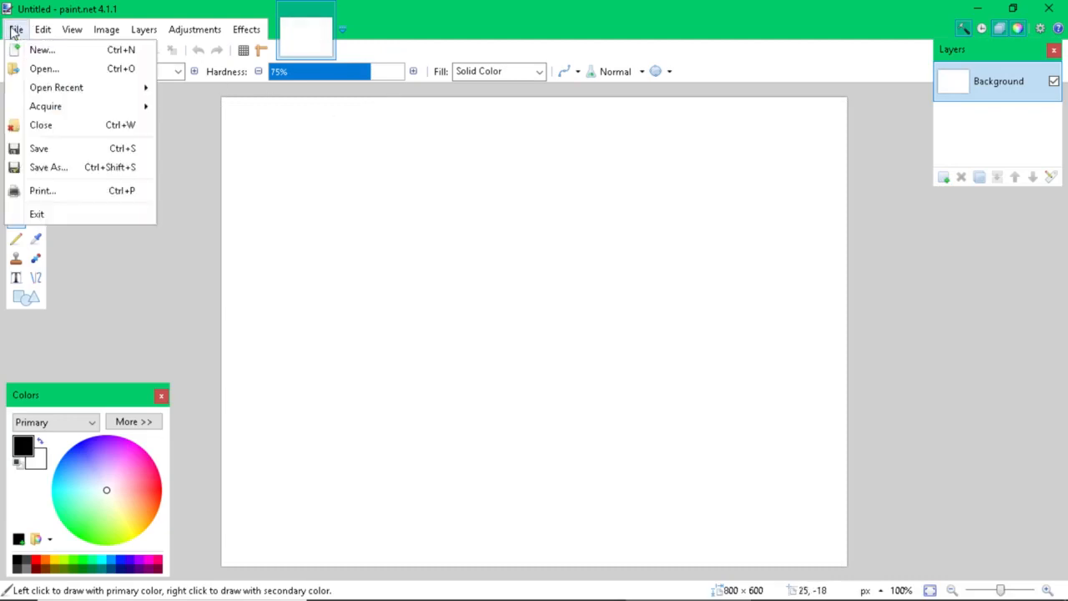
click(22, 34)
click(25, 34)
click(42, 51)
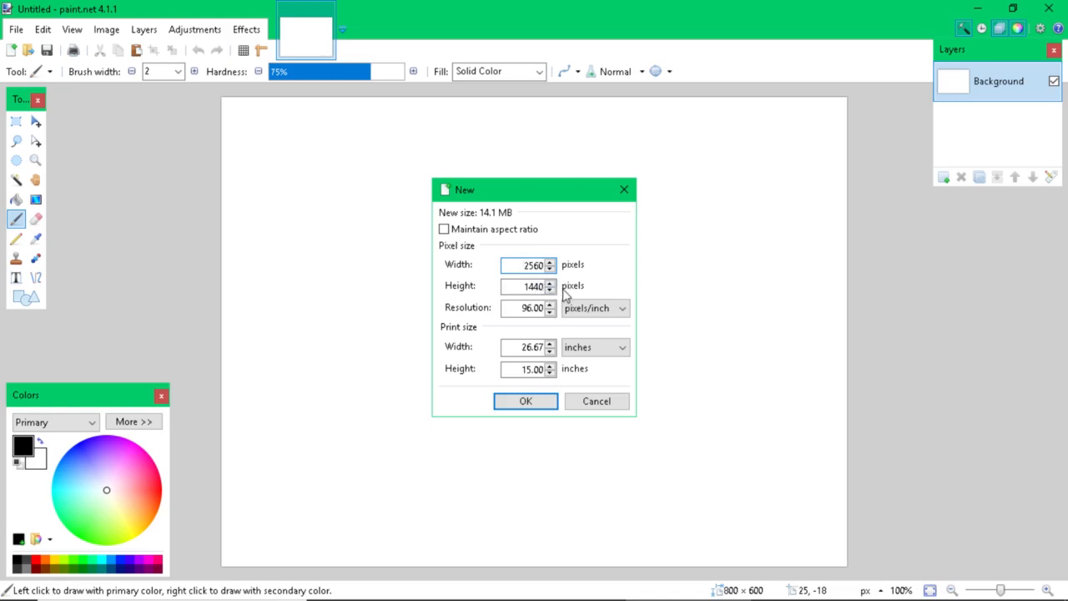
click(529, 401)
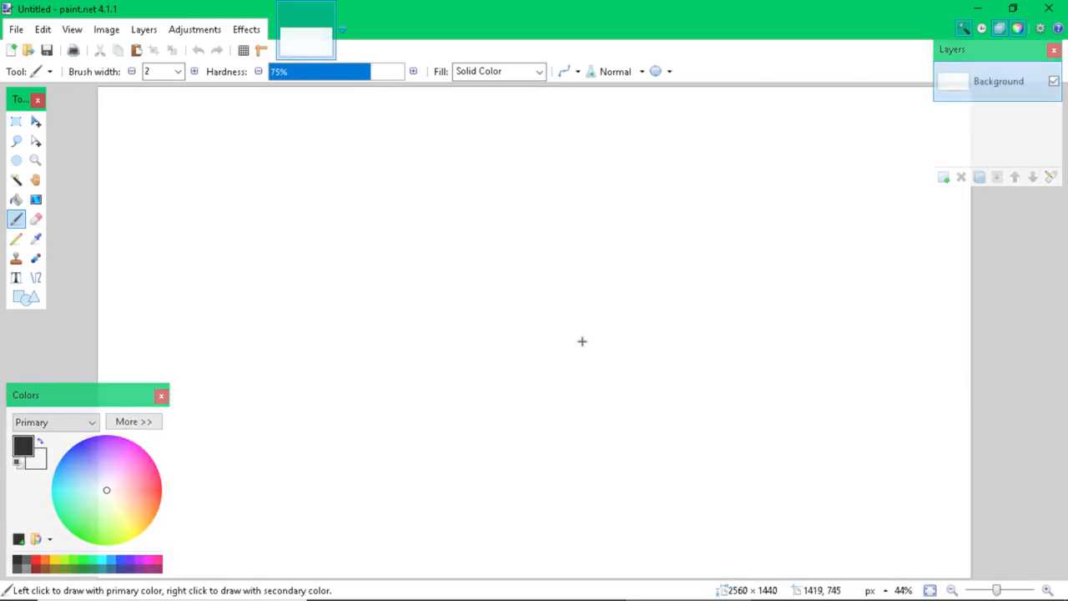
- Paste the copied template onto the canvas, deselect it, and add a new layer above the Background
key(ctrl+v)
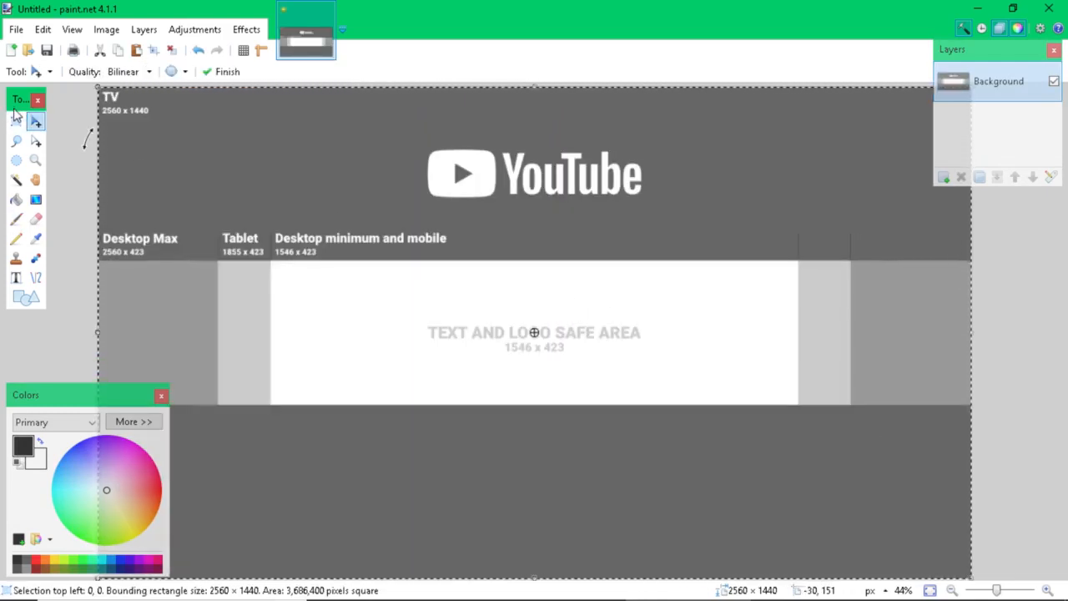
key(Return)
click(36, 122)
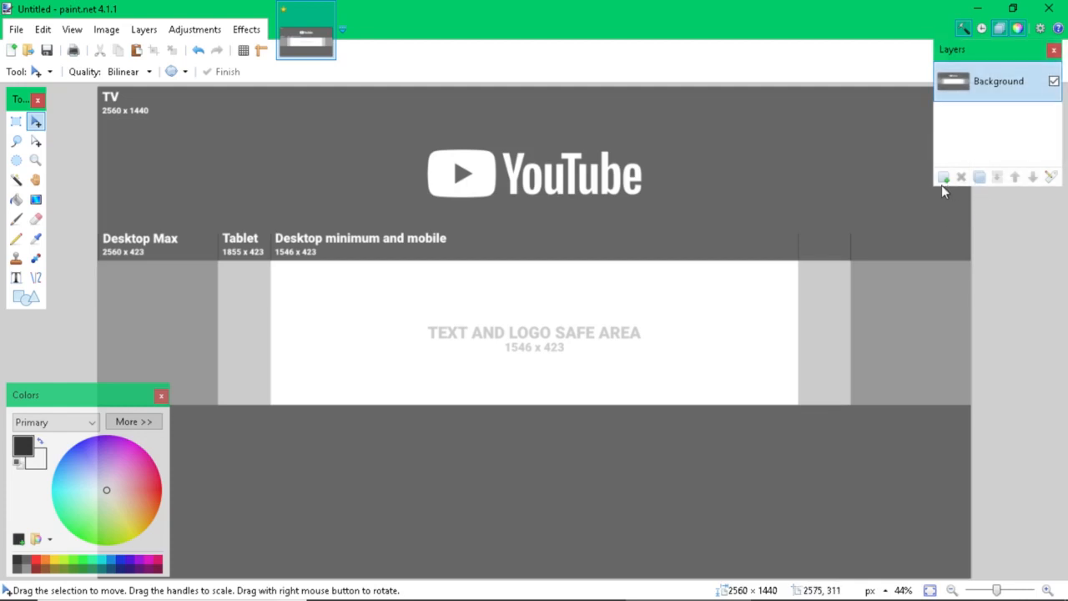
click(943, 177)
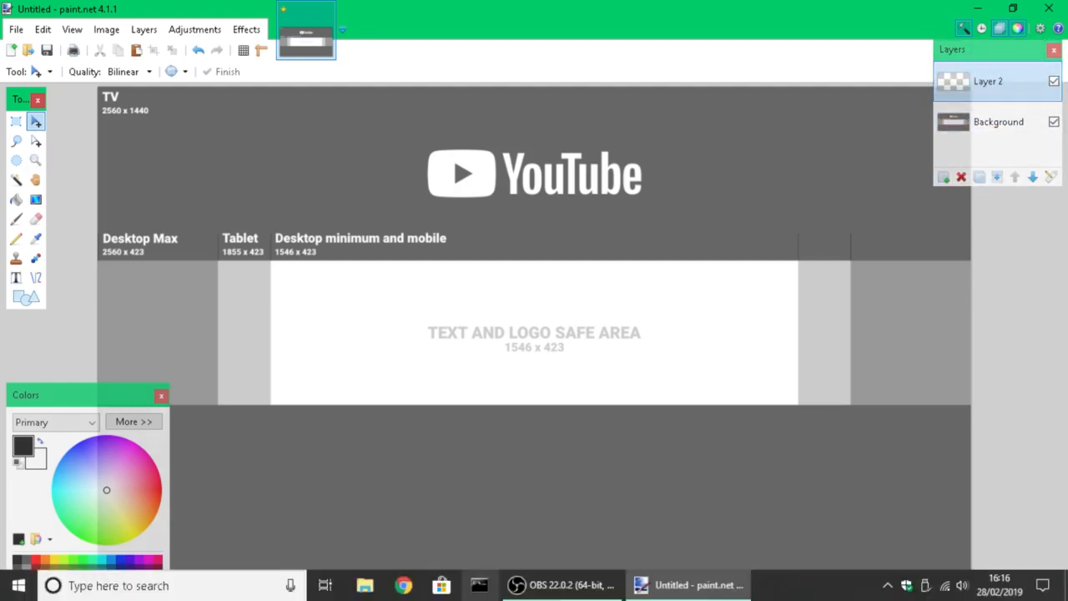
- Switch to Google Chrome, search Google Images for "background" and browse the results for a suitable picture
click(405, 586)
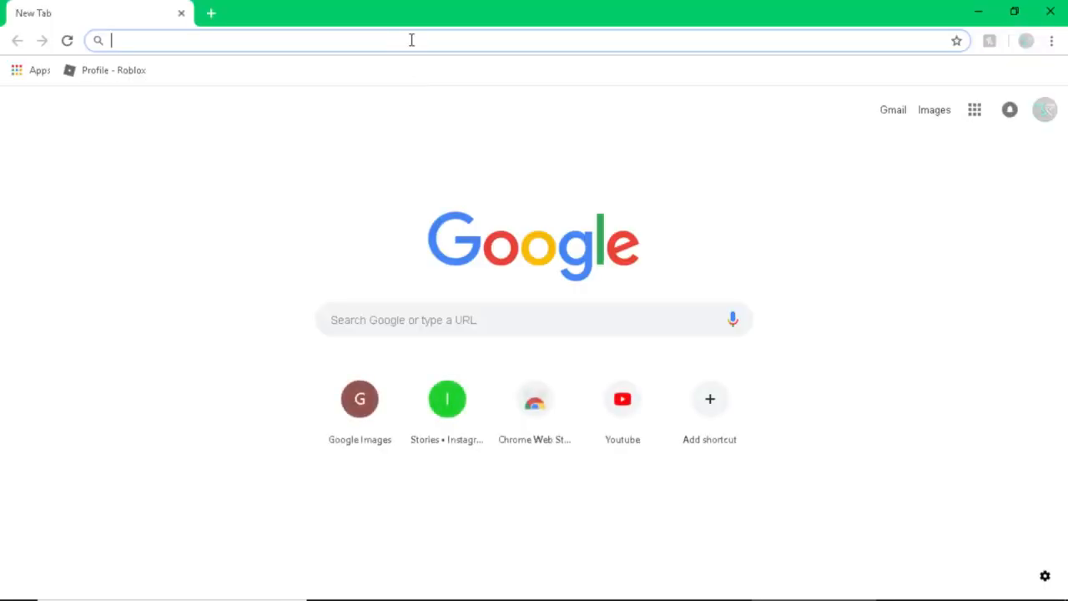
text(backgrop)
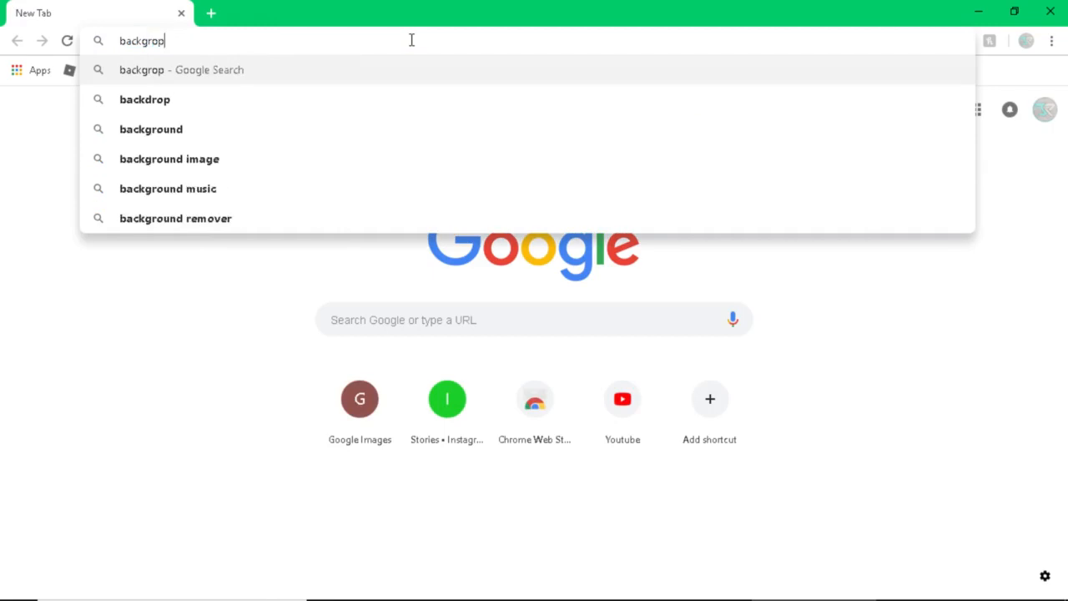
key(BackSpace)
text(und)
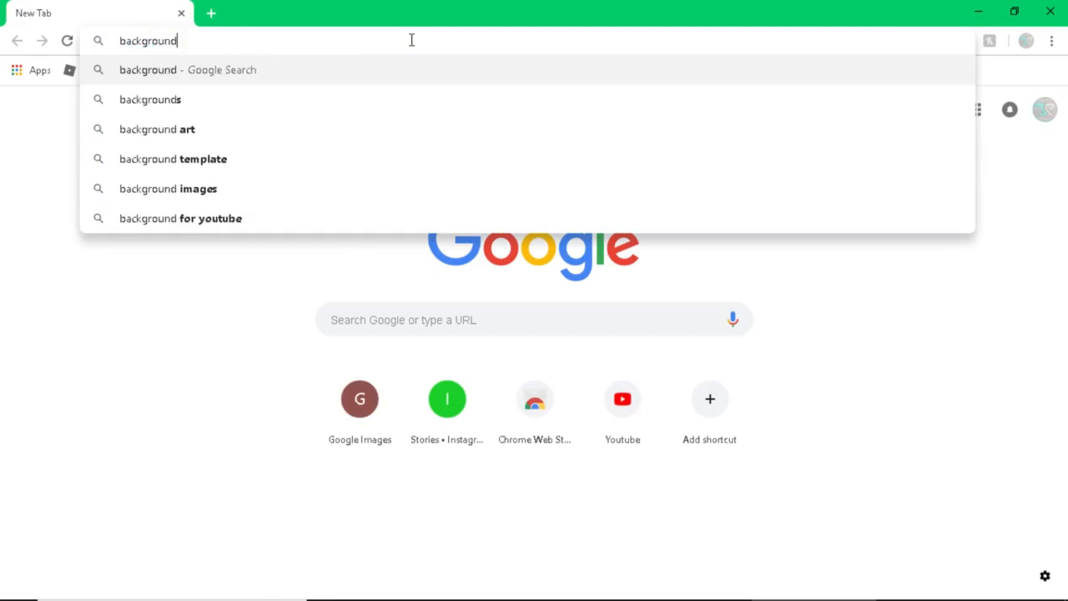
key(Return)
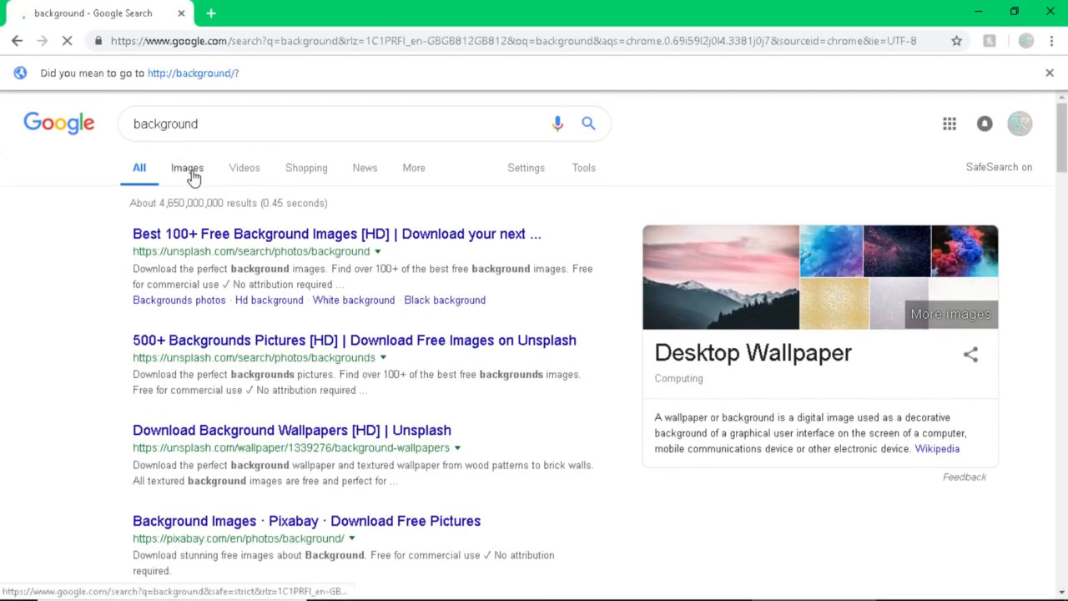
click(189, 169)
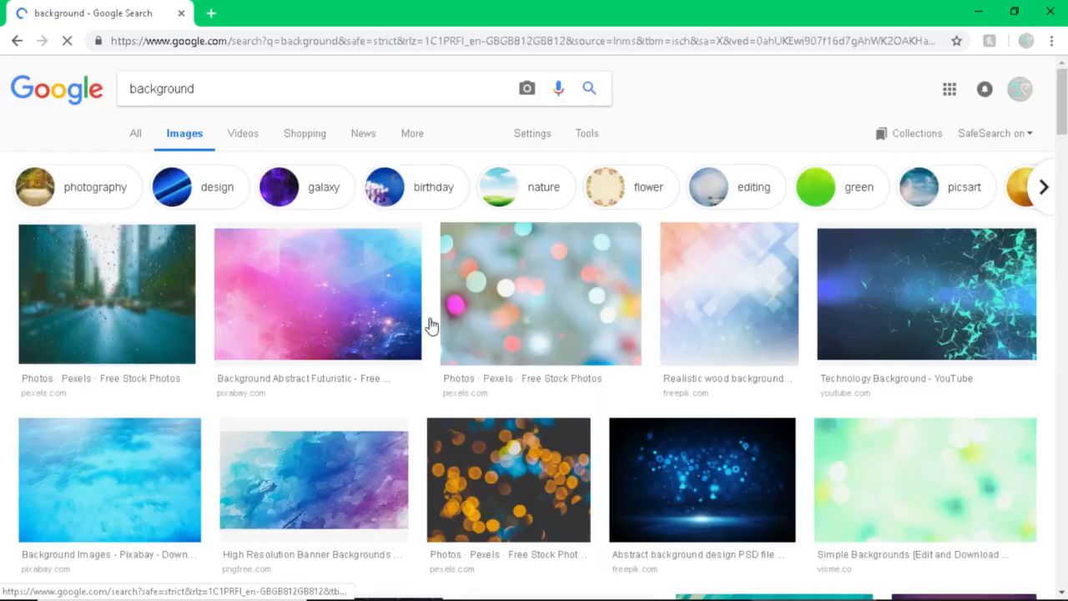
scroll(650, 370, down, 3)
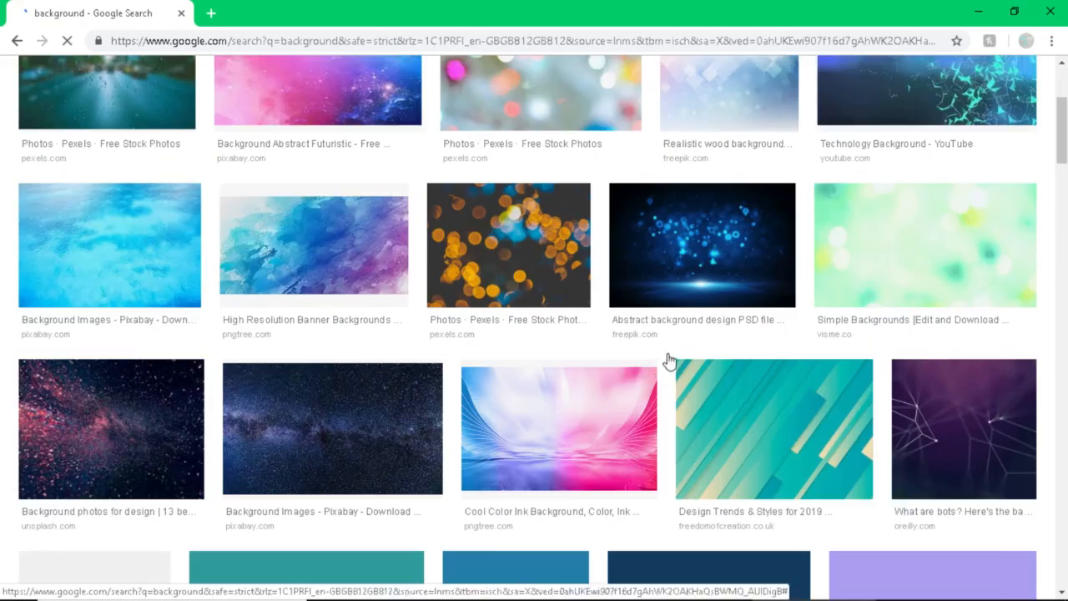
scroll(567, 382, down, 1)
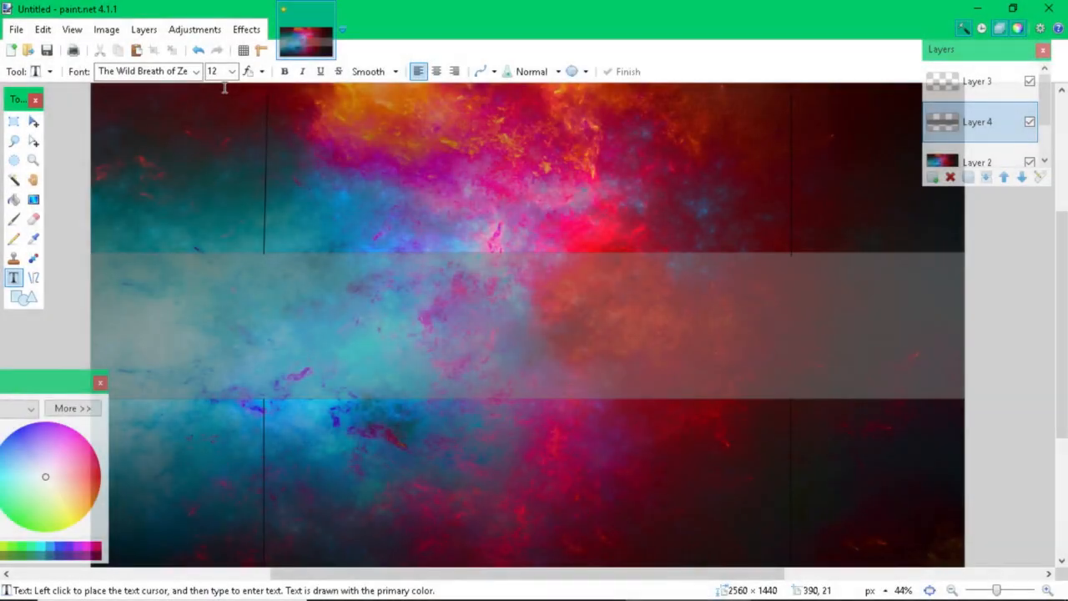
- Set the font size of the Text tool to 288
click(232, 71)
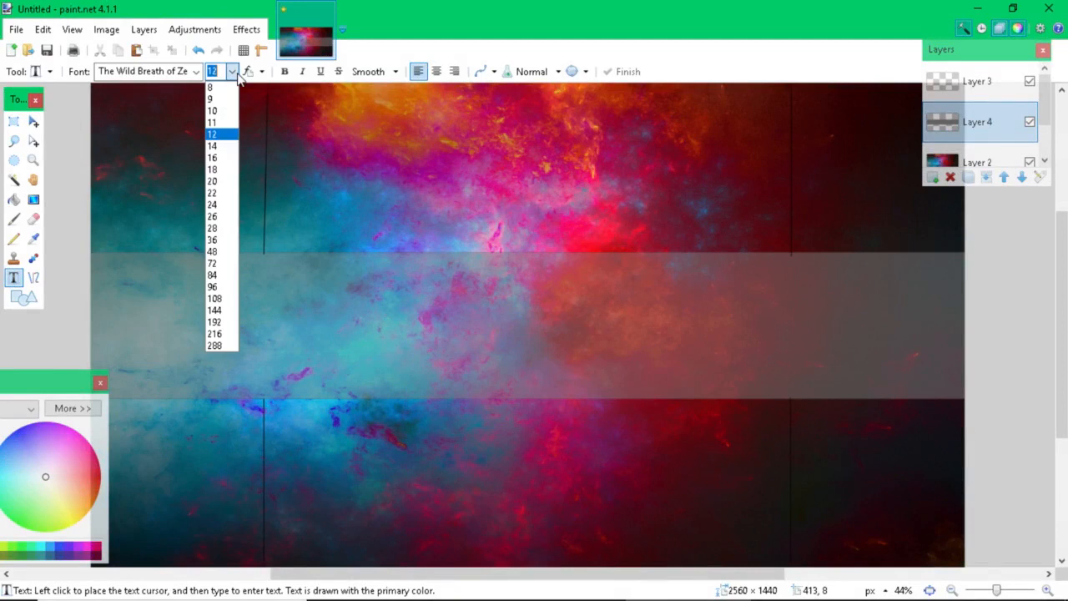
click(213, 335)
click(221, 77)
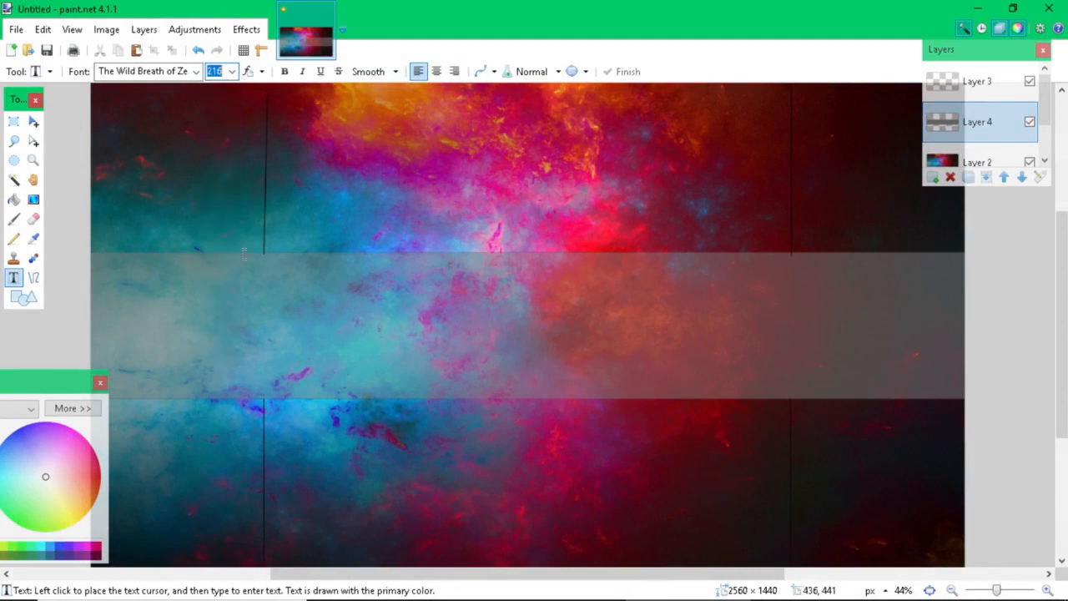
click(232, 72)
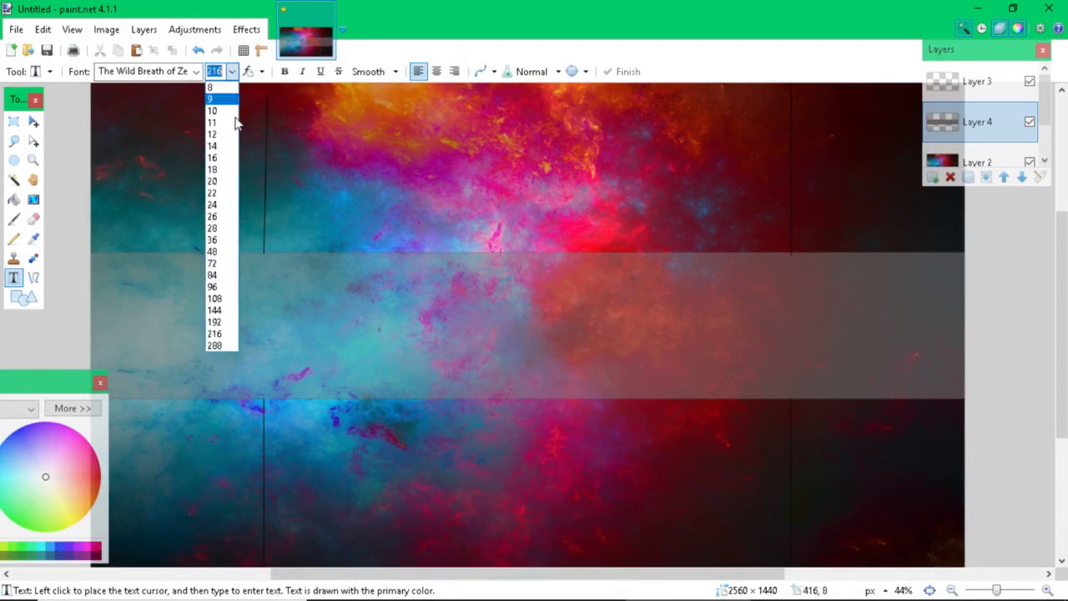
click(222, 345)
click(106, 336)
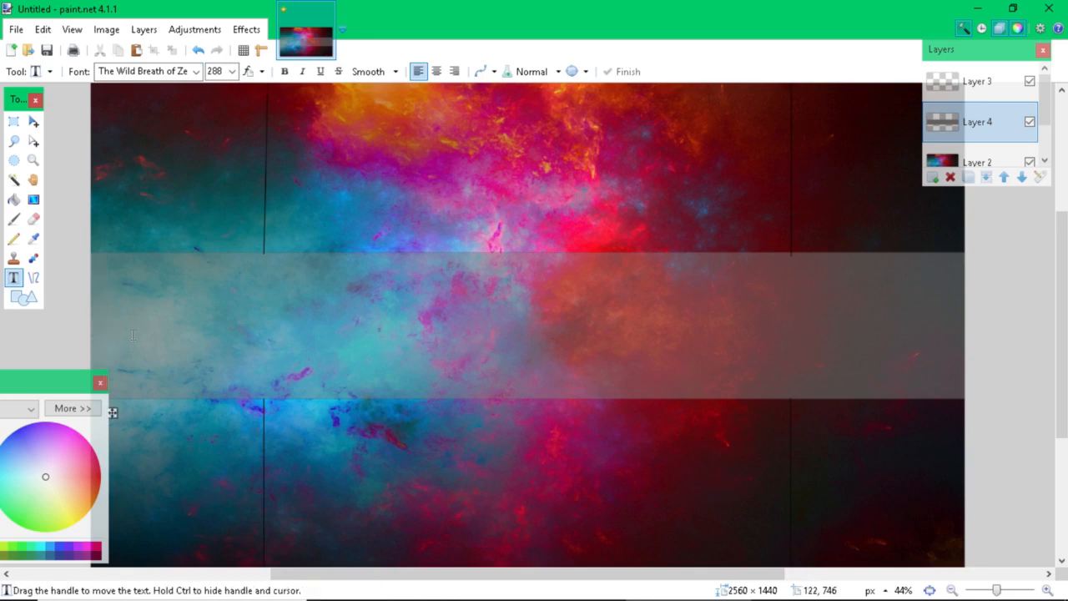
drag(112, 413, 239, 411)
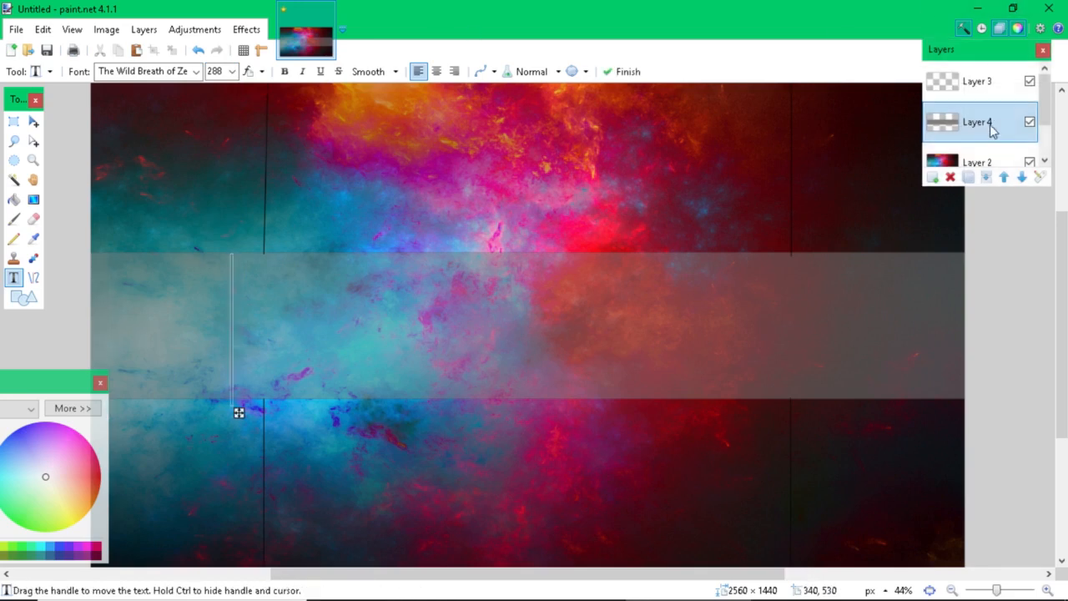
key(BackSpace)
key(BackSpace)
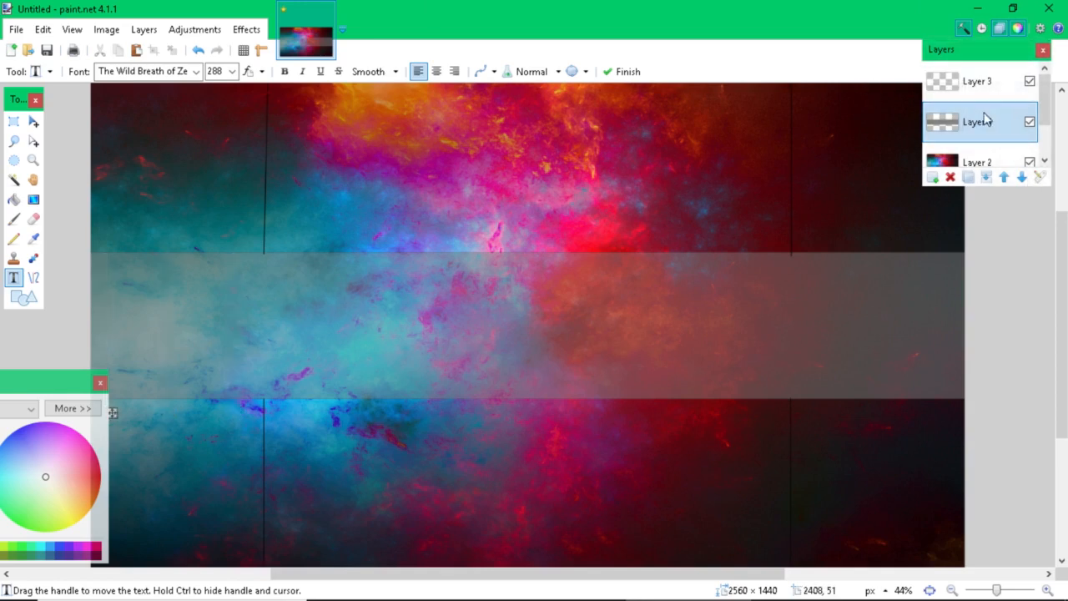
- Add a new layer above Layer 3 and place a text cursor at the left end of the grey band
click(968, 94)
click(933, 177)
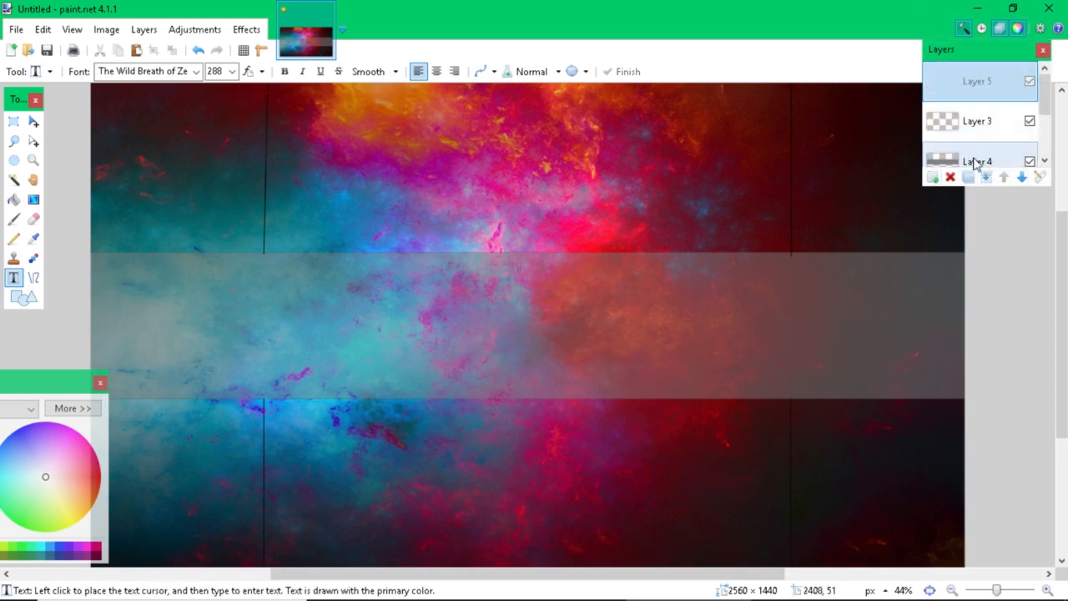
click(106, 253)
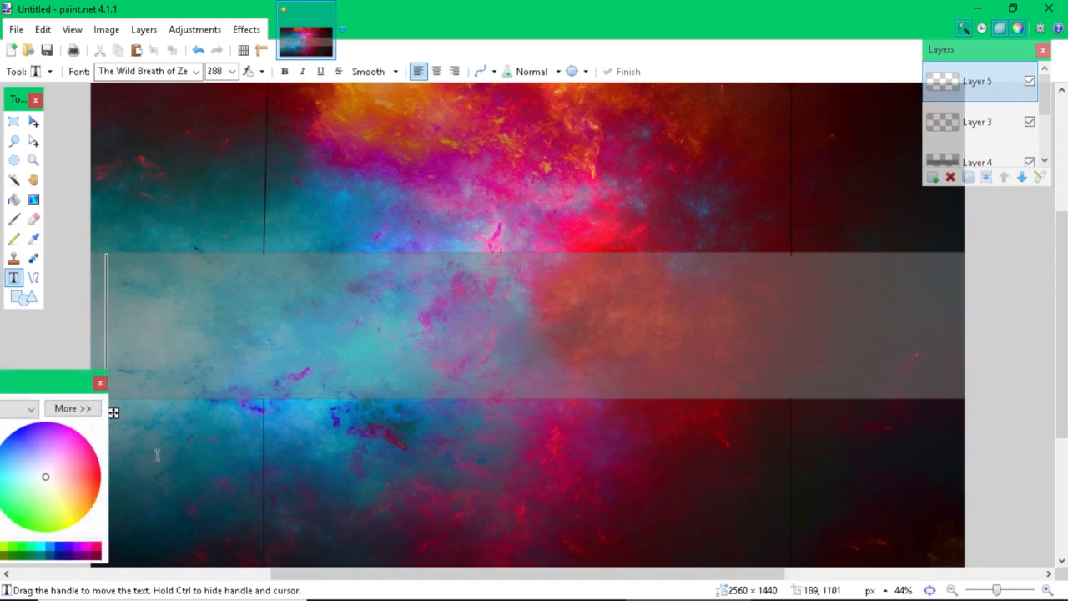
- Change the primary colour for the text to a near-white tint from the colour wheel
drag(55, 384, 492, 350)
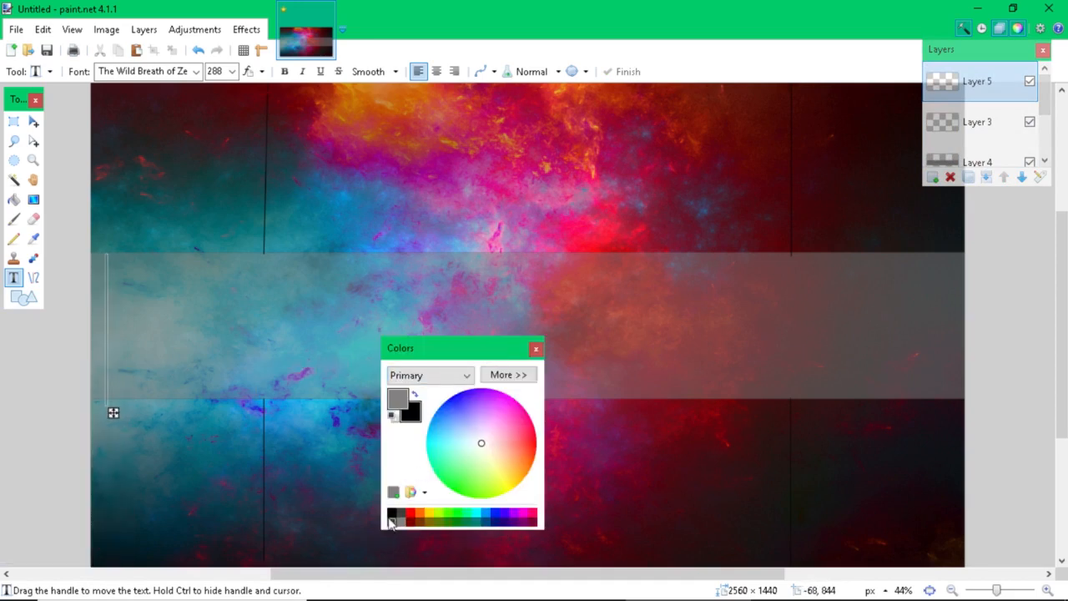
click(480, 447)
click(413, 396)
click(478, 440)
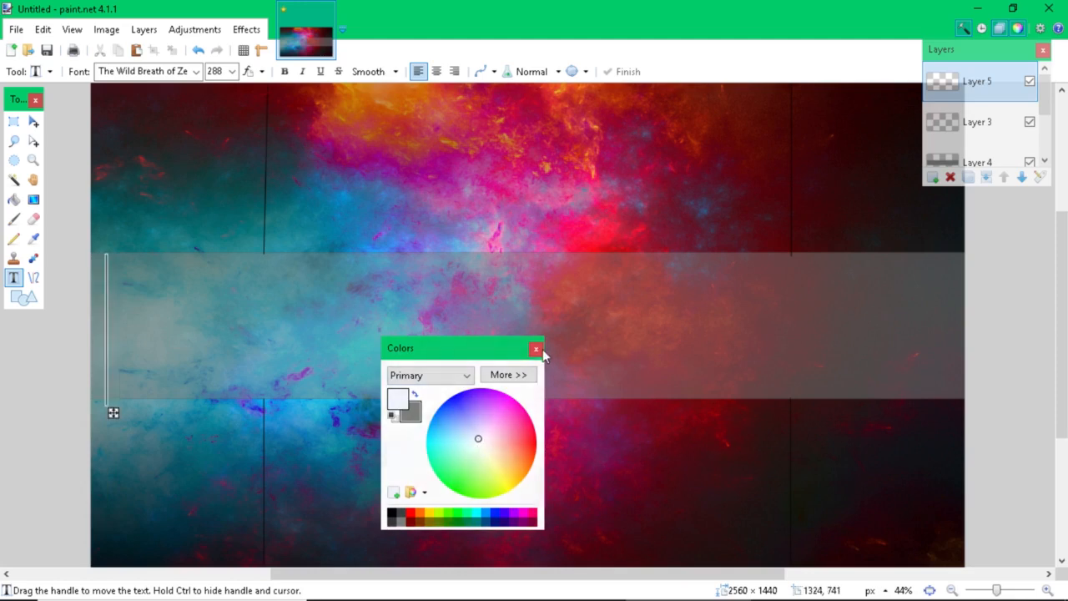
drag(454, 351, 25, 384)
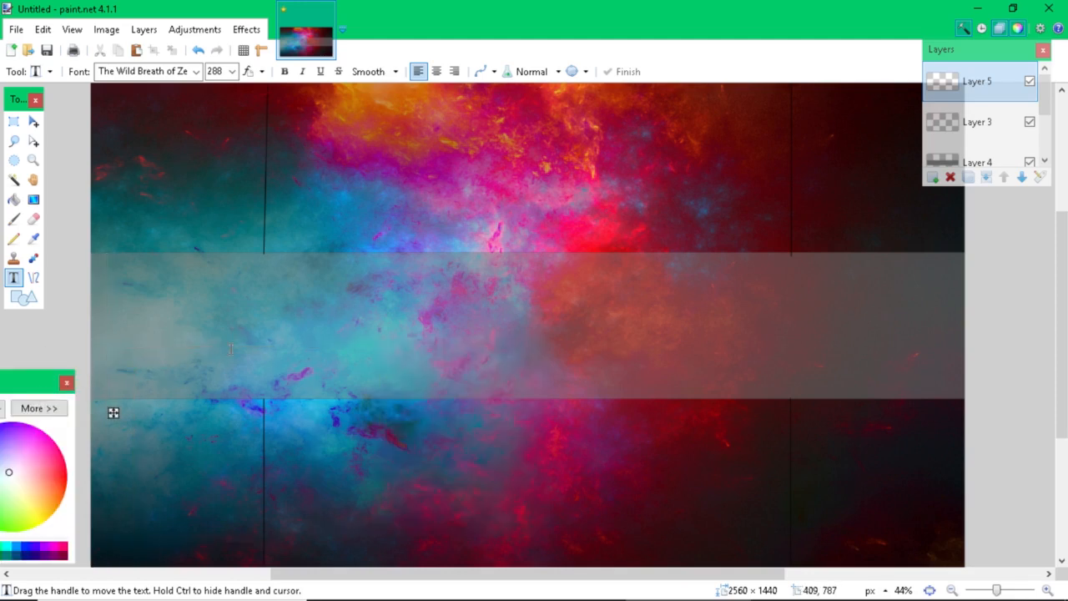
- Add the text "JR" at both the left and right ends of the grey band and finish the text
text(JR)
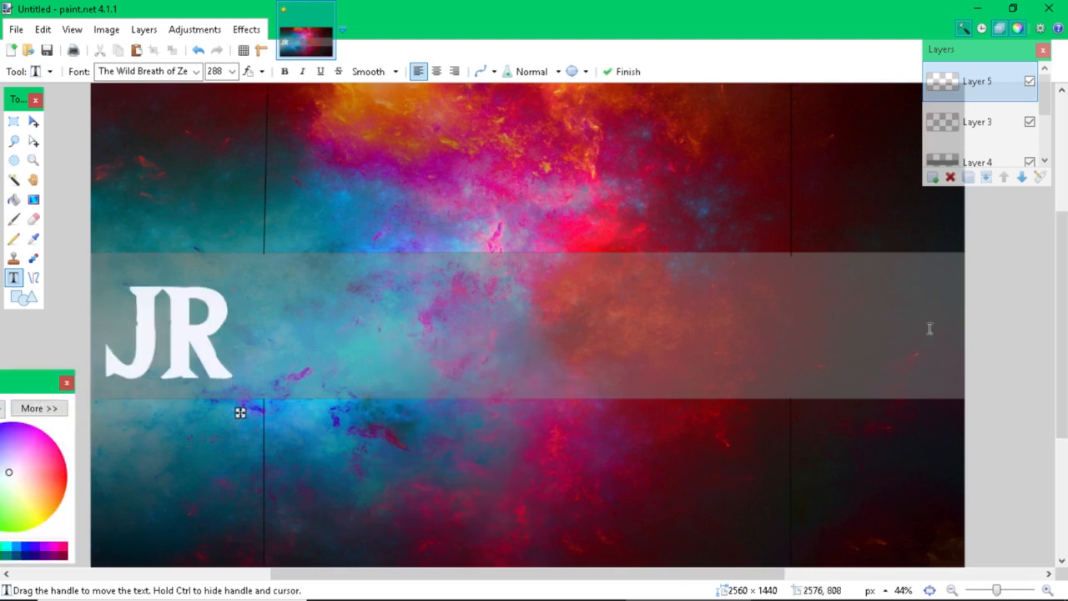
click(808, 317)
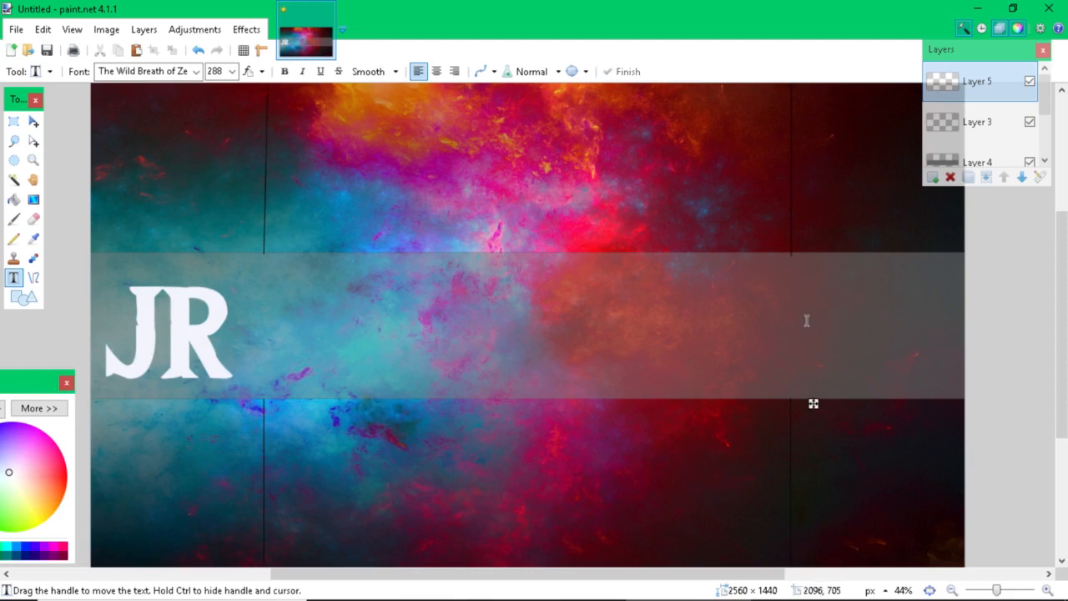
text(JR)
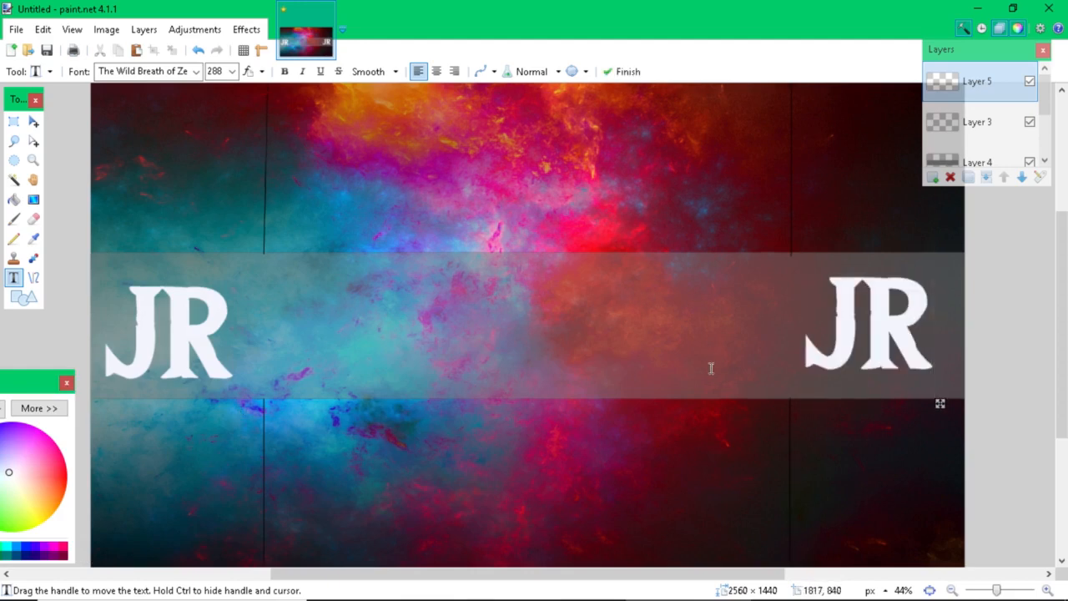
click(13, 121)
click(33, 123)
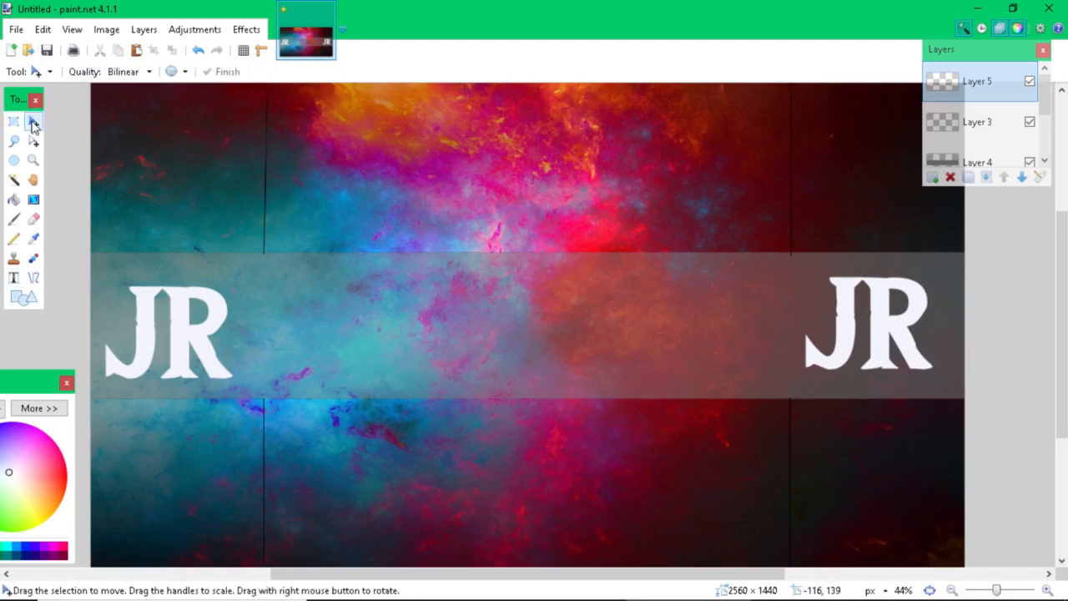
- Rename the top layer, Layer 5, as "logo"
double_click(986, 86)
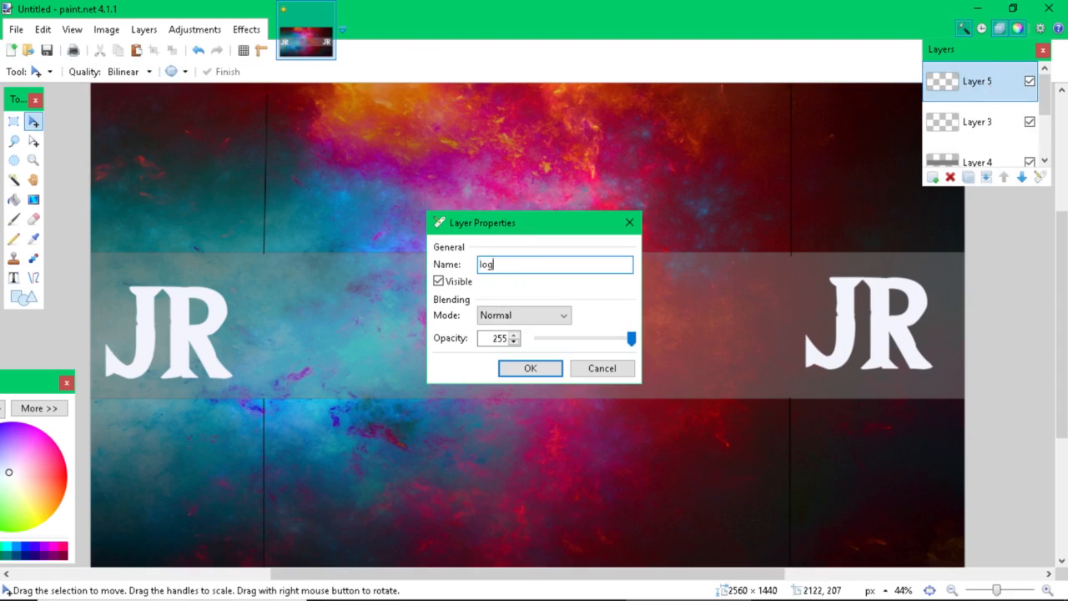
key(Return)
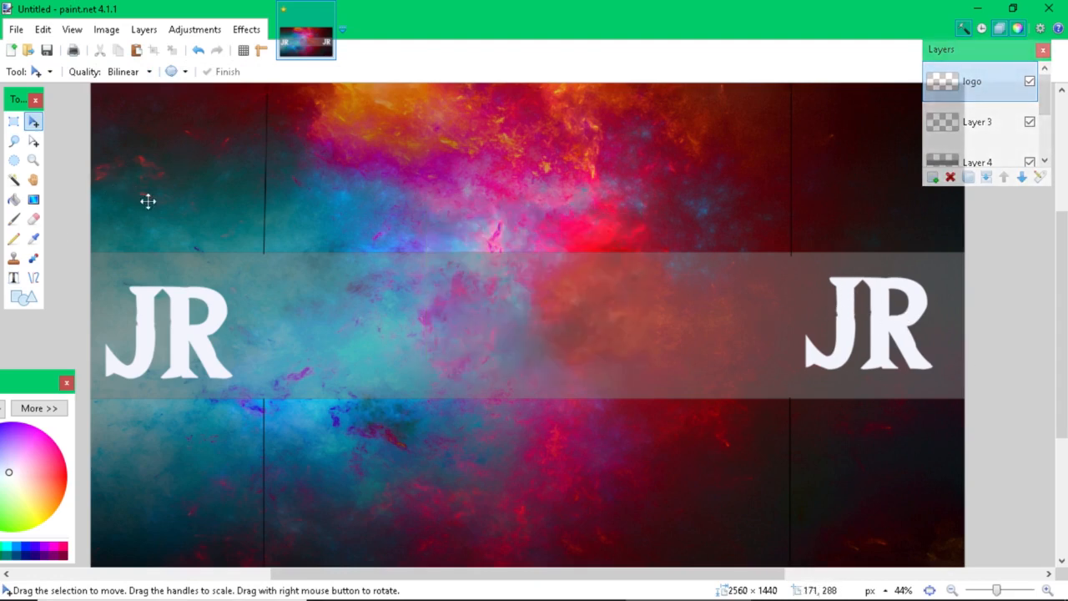
- Draw a rectangle about 306 × 105 px beside the left JR lettering and fill it with the near-white primary colour
click(25, 300)
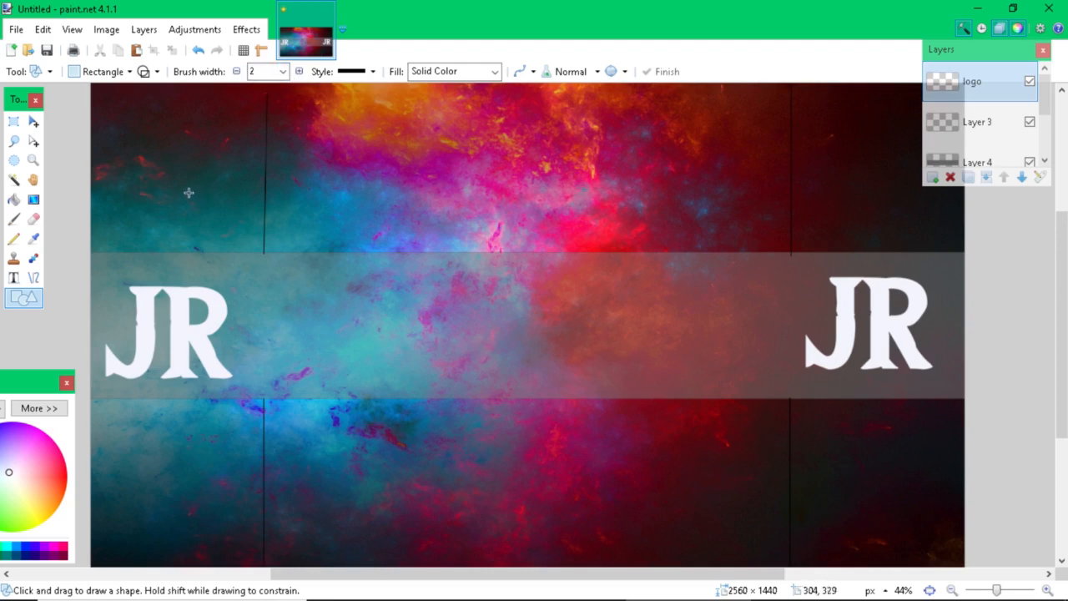
drag(274, 272, 378, 307)
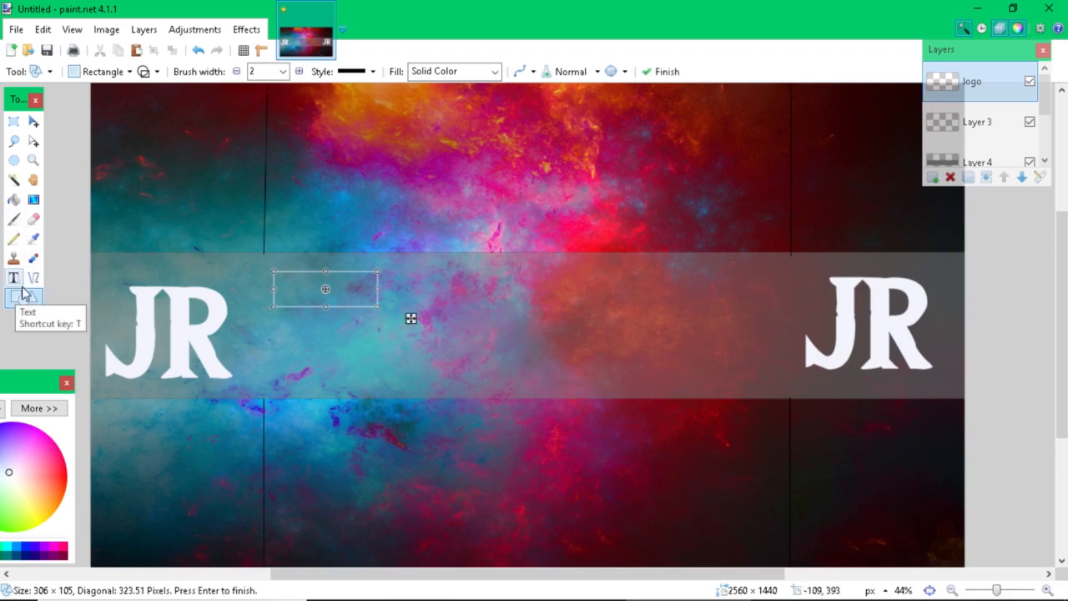
click(13, 200)
click(338, 282)
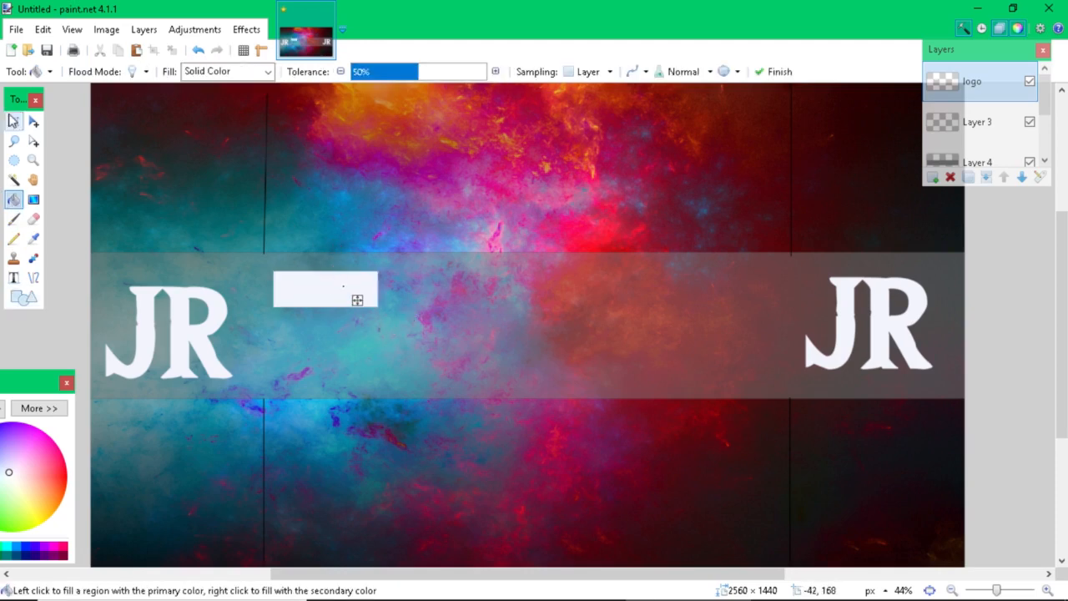
- Copy the filled rectangle twice, placing one copy in the right half of the grey band and one just above the band
key(s)
drag(268, 263, 425, 336)
click(32, 122)
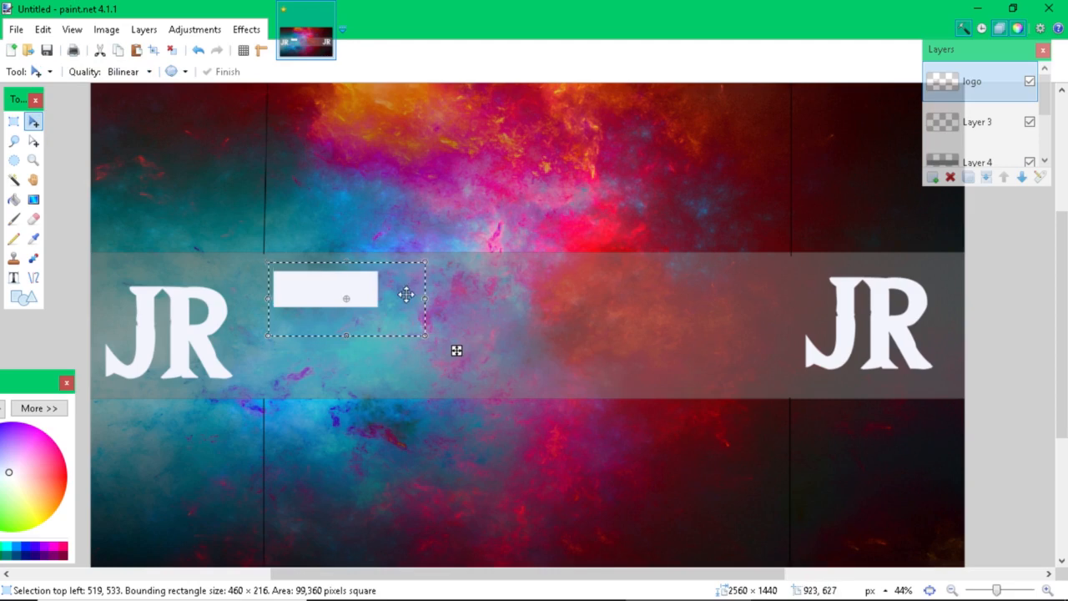
drag(397, 295, 673, 356)
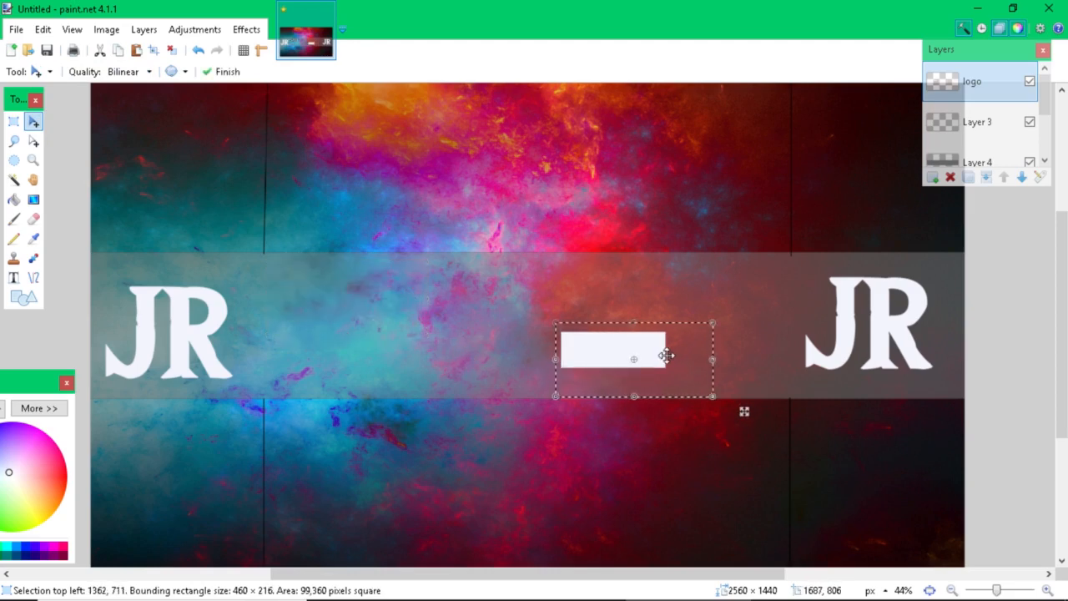
key(ctrl+v)
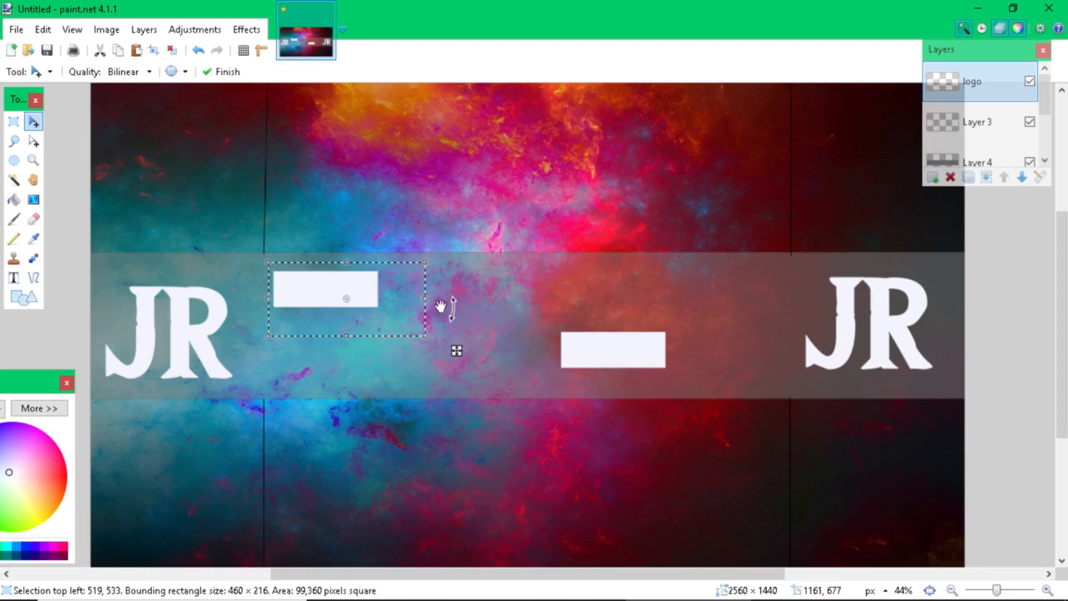
drag(407, 300, 679, 242)
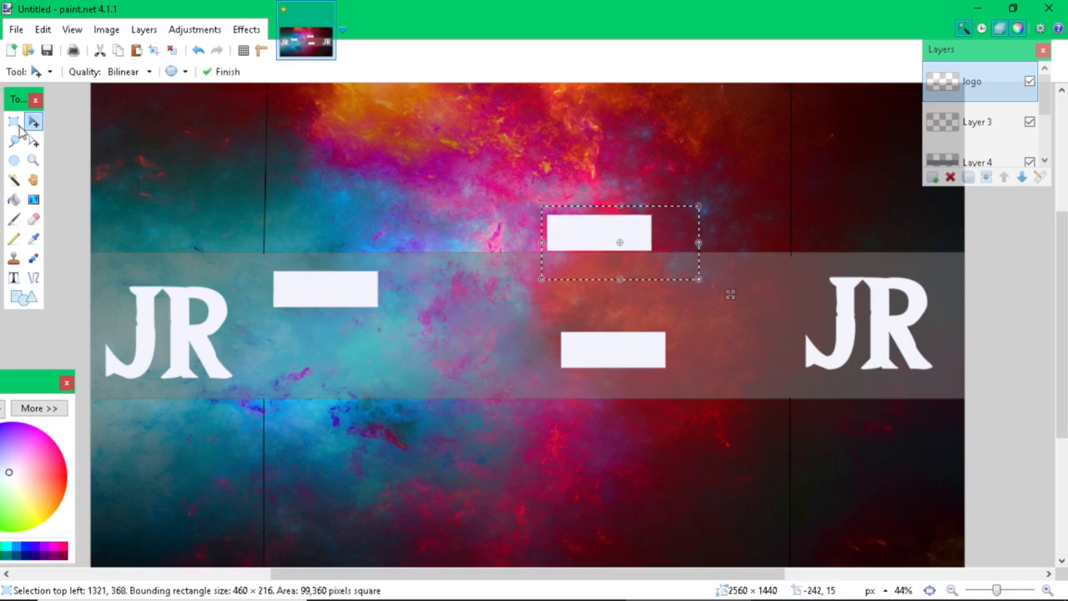
- Set the logo layer's opacity to 191
double_click(972, 93)
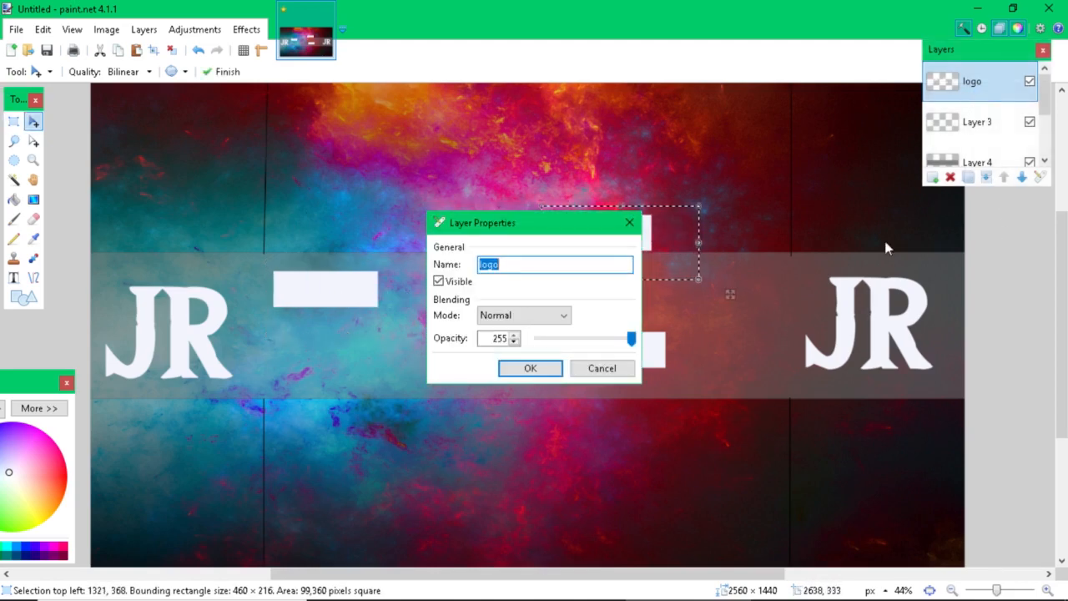
drag(629, 342, 600, 334)
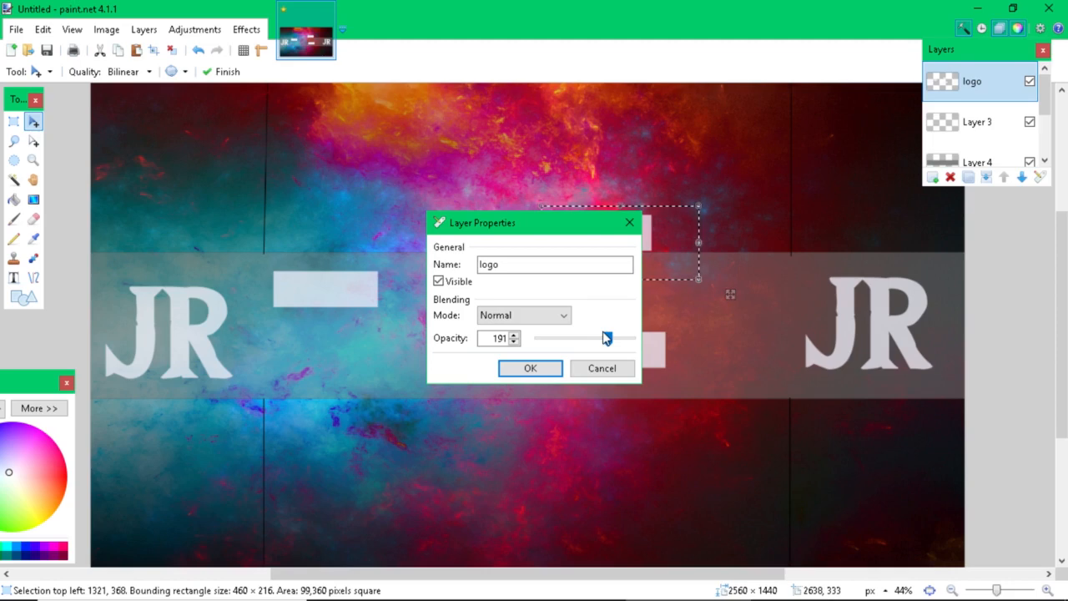
click(530, 368)
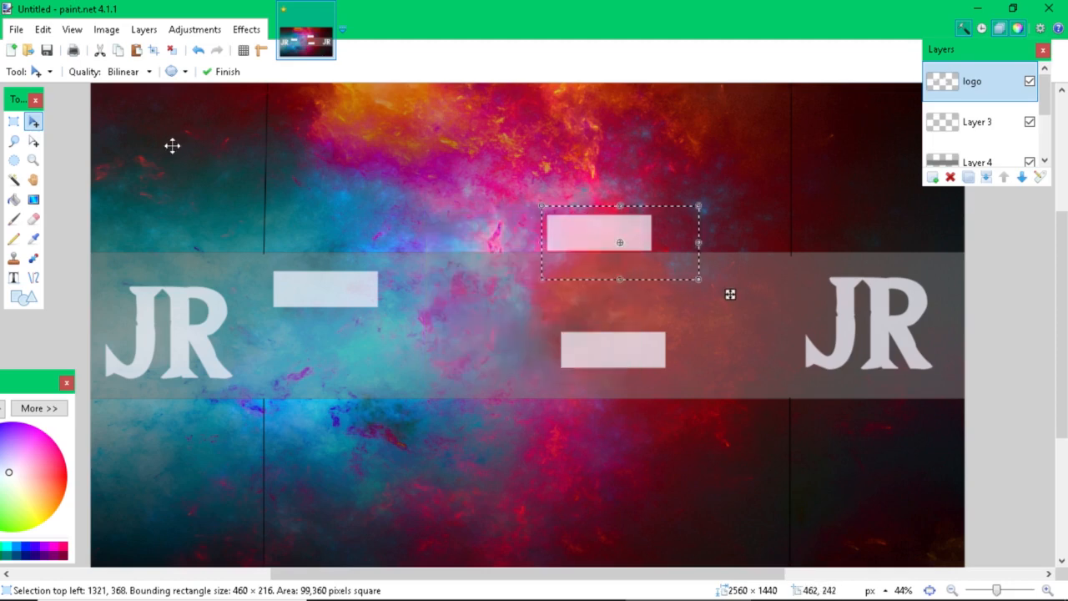
- Select the three white rectangles, transfer them to a new layer above the logo layer, and shift them slightly sideways
click(14, 122)
click(264, 220)
drag(243, 184, 697, 411)
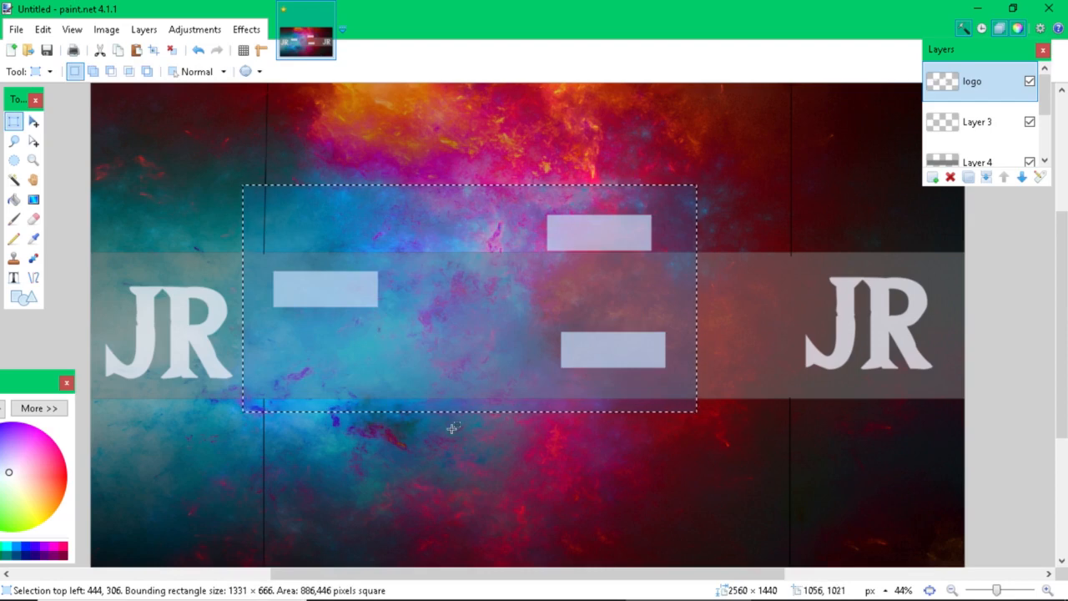
key(Delete)
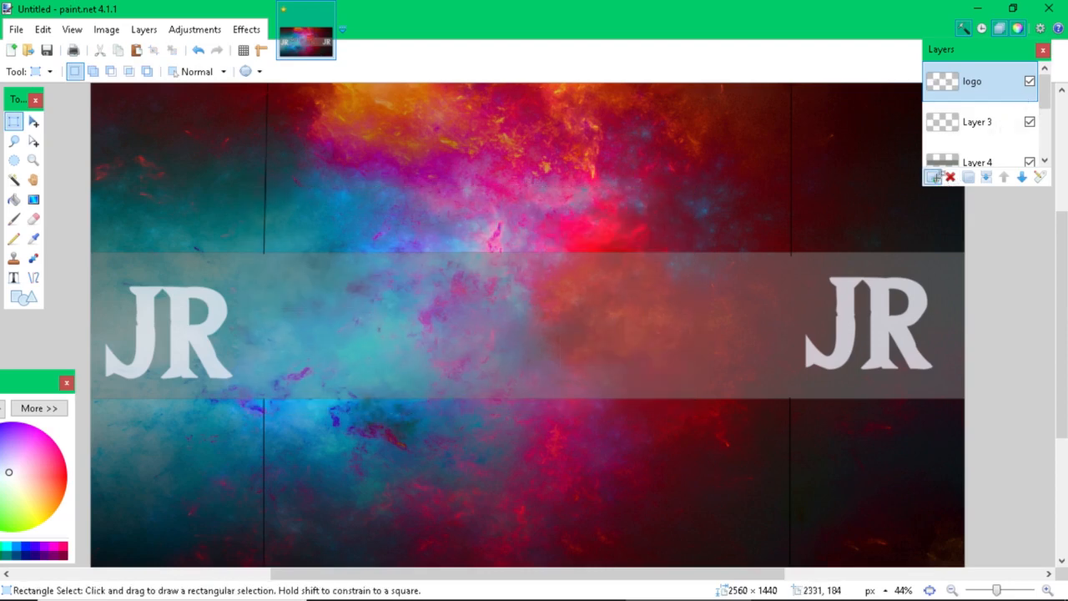
click(932, 177)
key(ctrl+v)
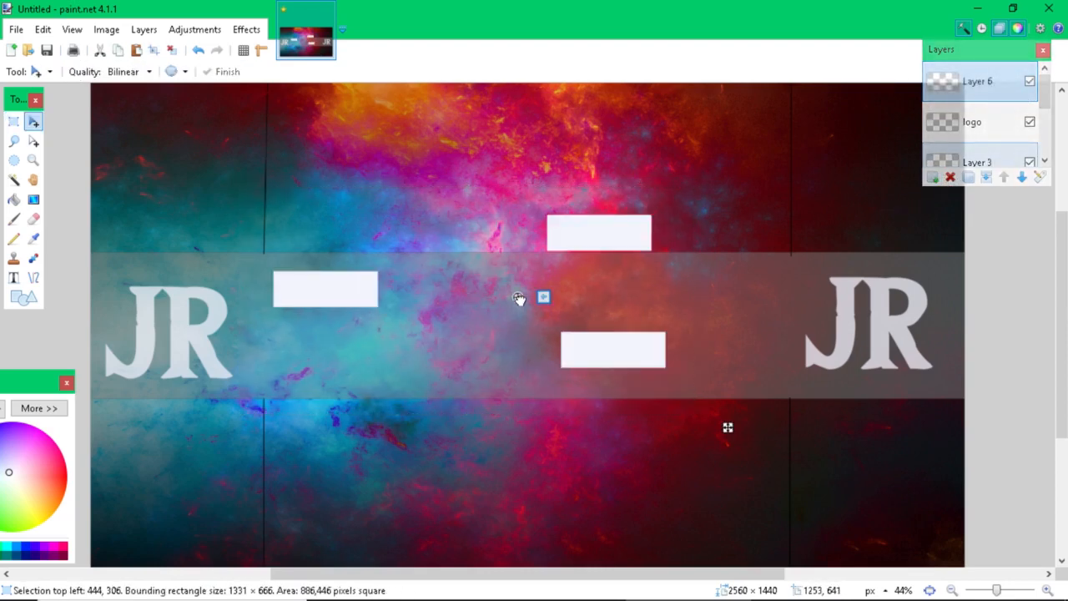
drag(434, 257, 448, 255)
- Set the opacity of Layer 6 to 159
double_click(1016, 101)
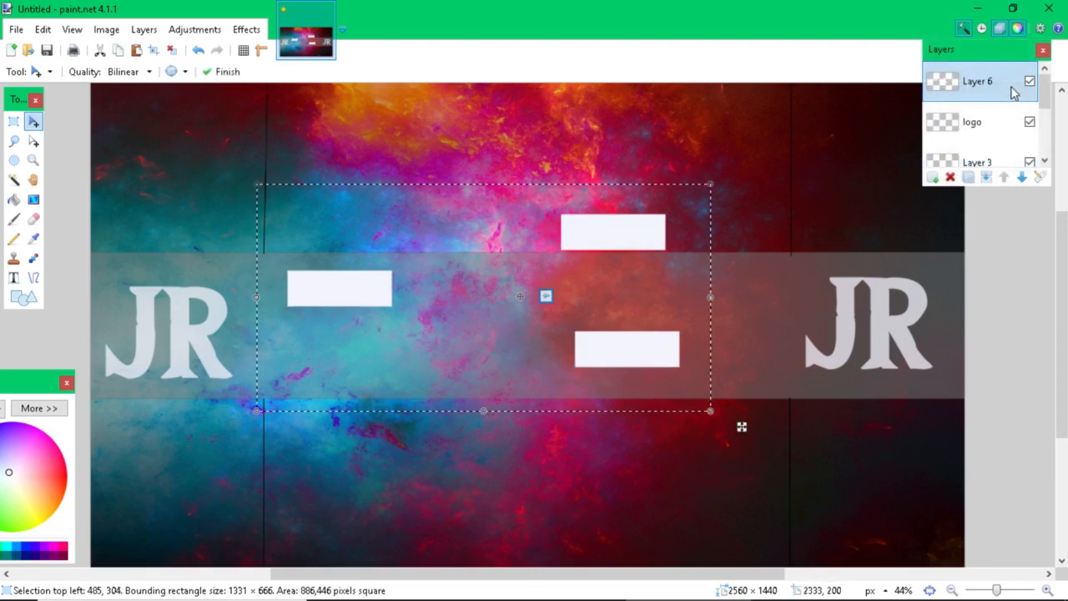
drag(610, 346, 596, 341)
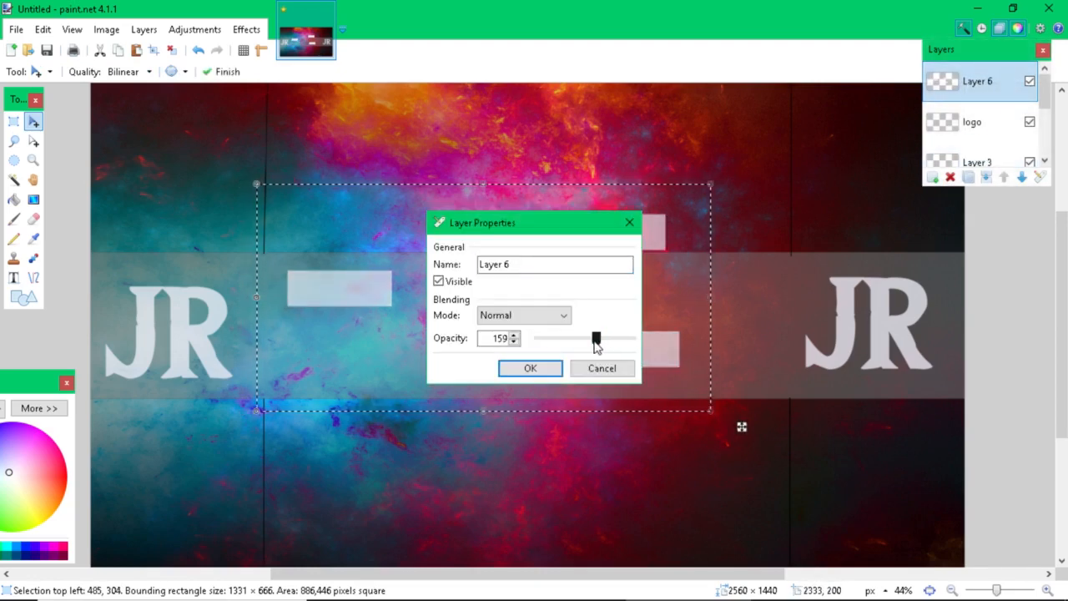
click(542, 369)
- Select the rectangle above the grey band, fill it with black, and close the Colors window
click(14, 121)
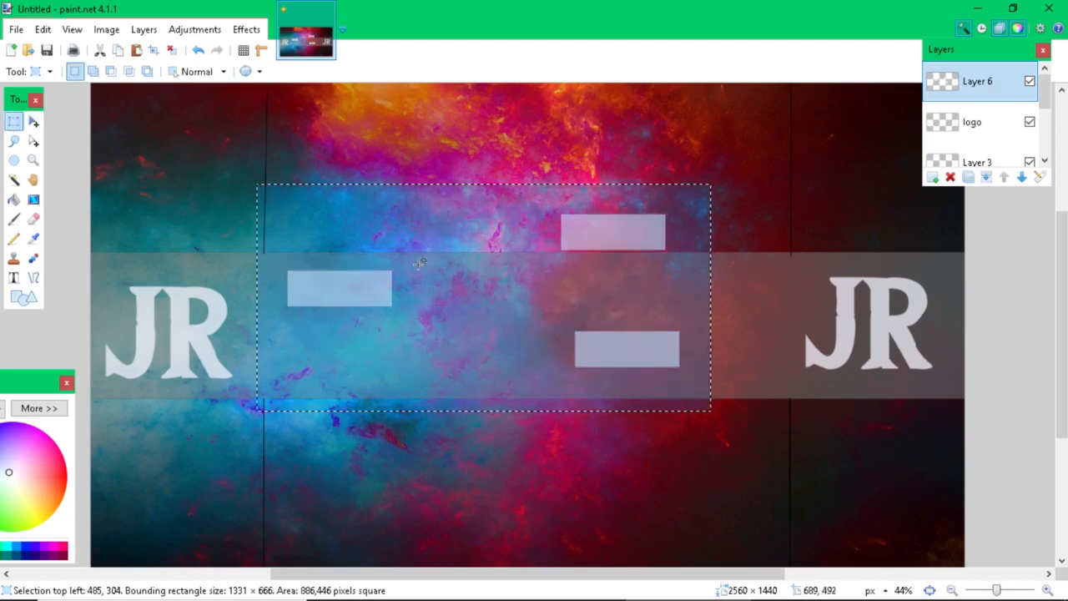
click(559, 210)
drag(551, 208, 687, 261)
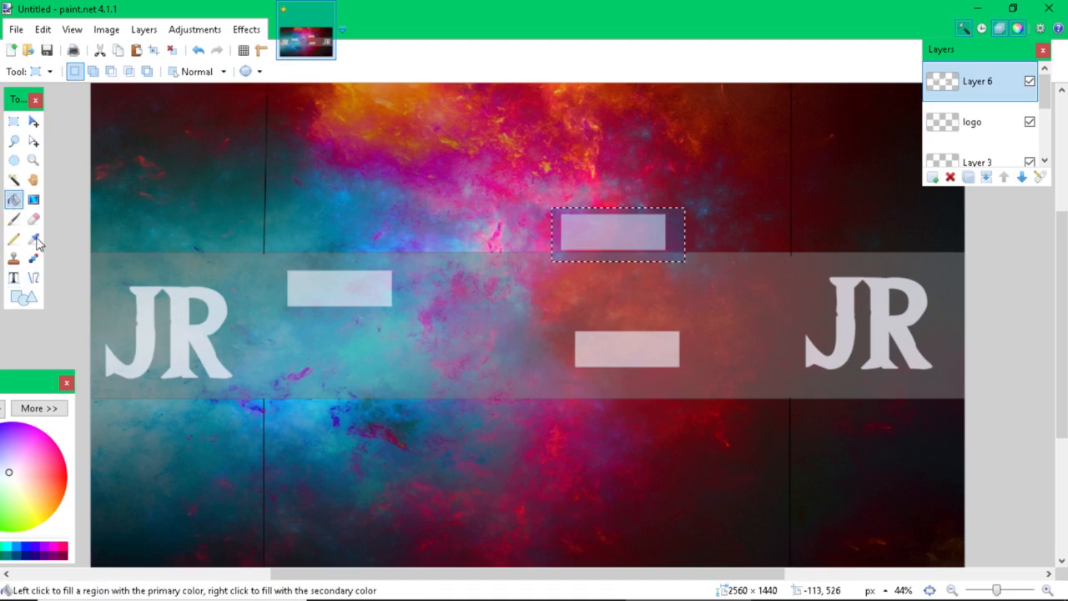
click(14, 200)
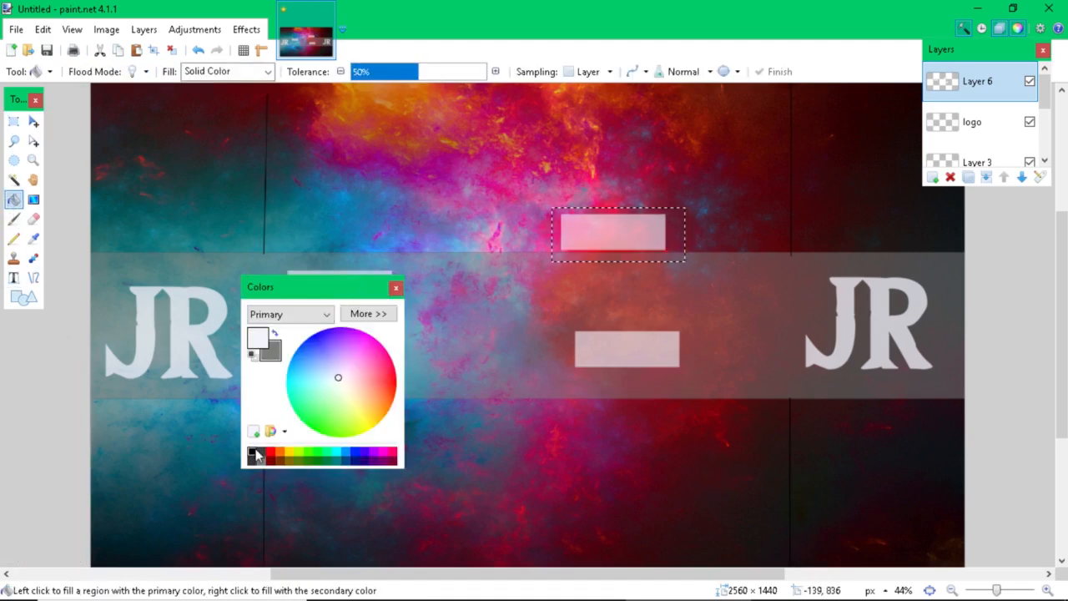
click(254, 453)
click(630, 229)
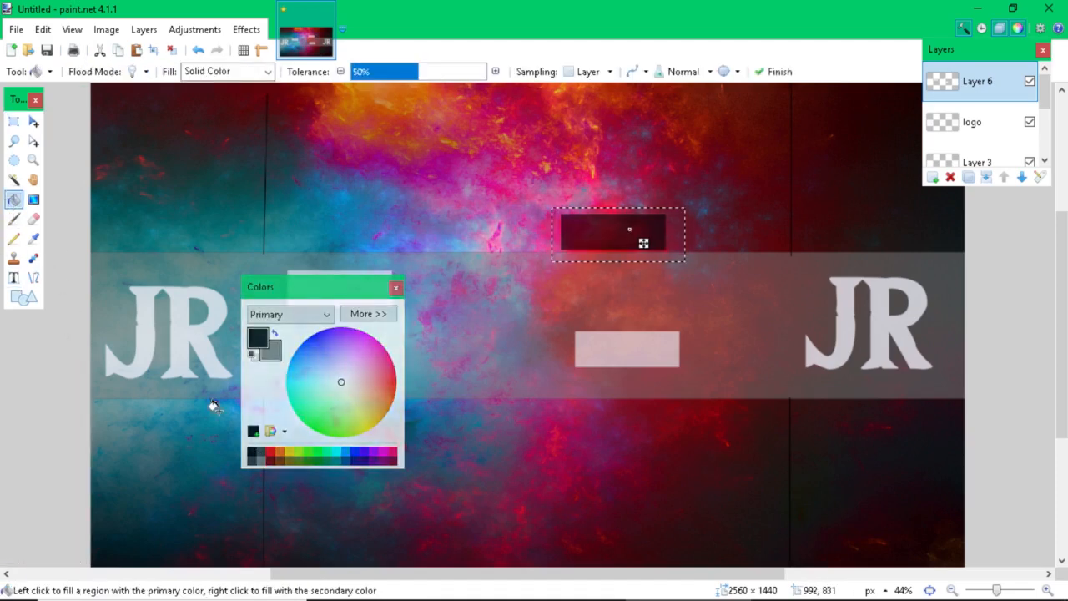
click(396, 289)
- Select the white rectangle beside the left JR and move it slightly up and left within the grey band
click(13, 121)
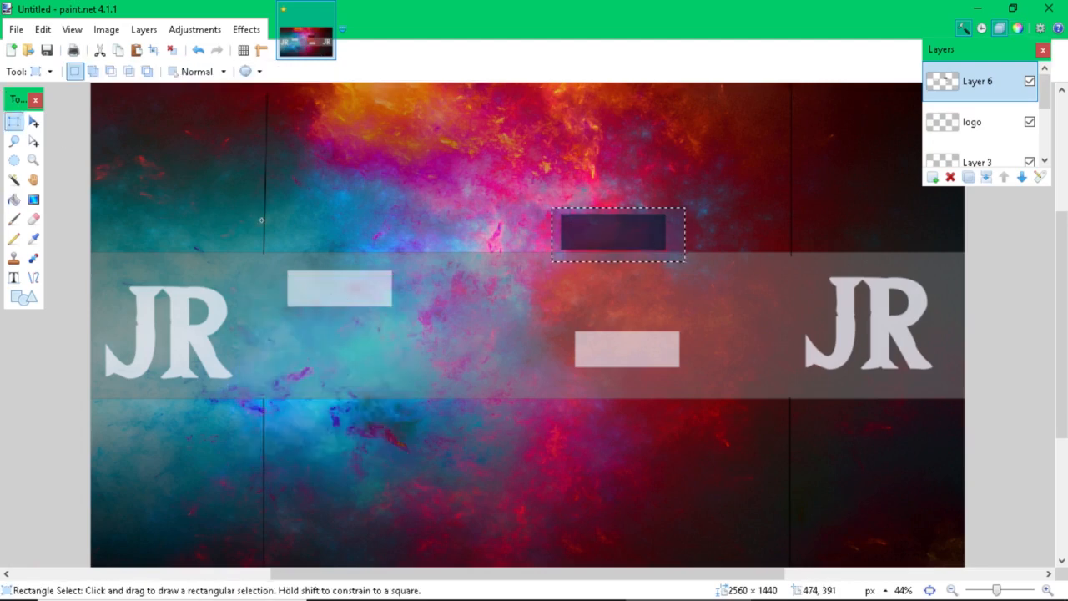
click(282, 258)
drag(282, 259, 447, 310)
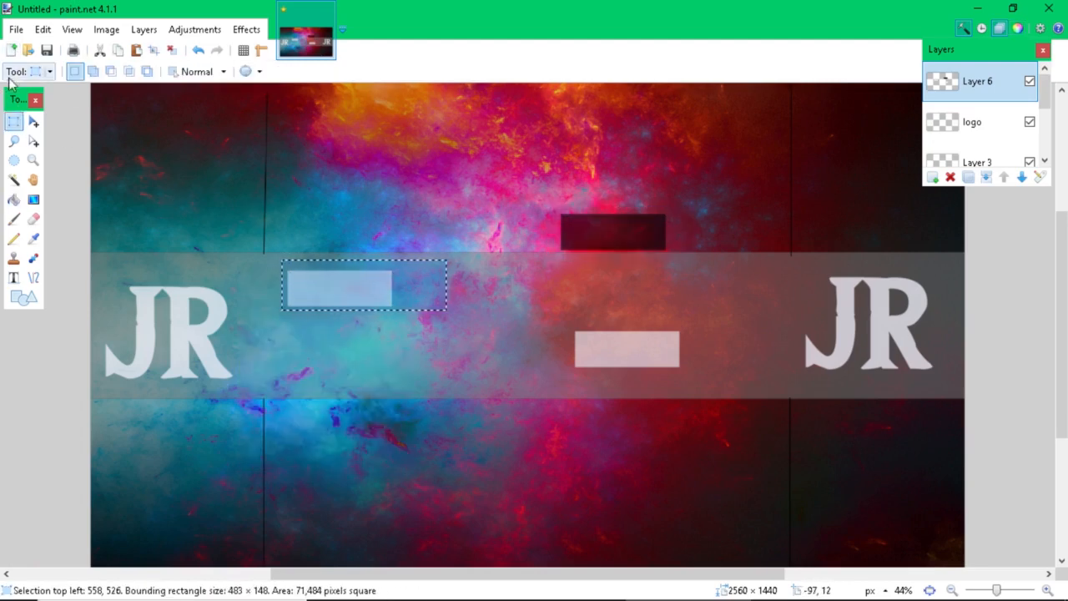
click(34, 121)
drag(341, 287, 331, 282)
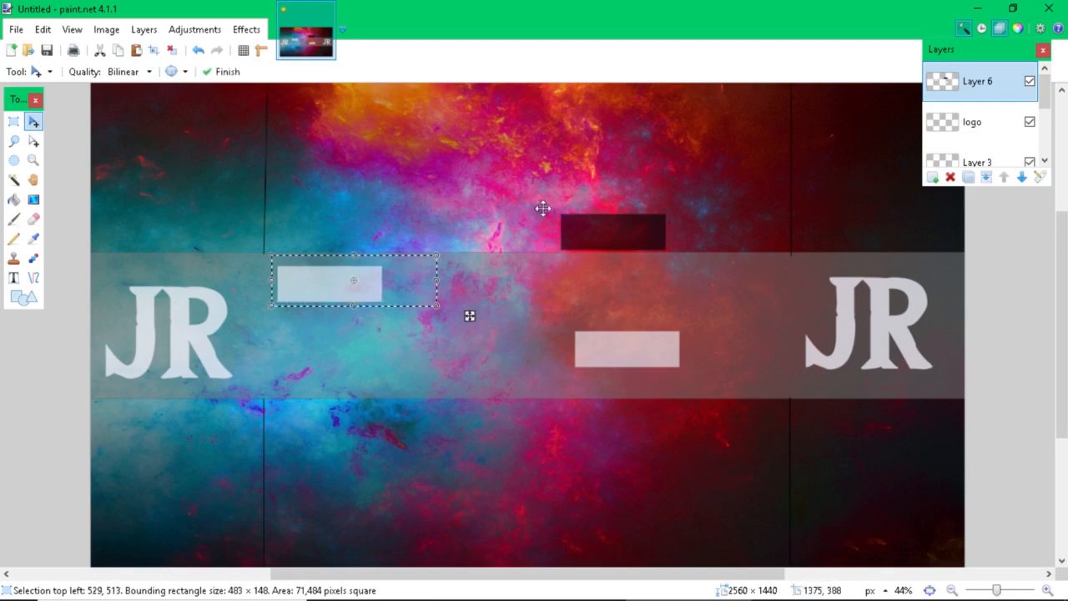
- Move the black rectangle into the grey band directly below the left white rectangle, aligned with its sides
click(14, 121)
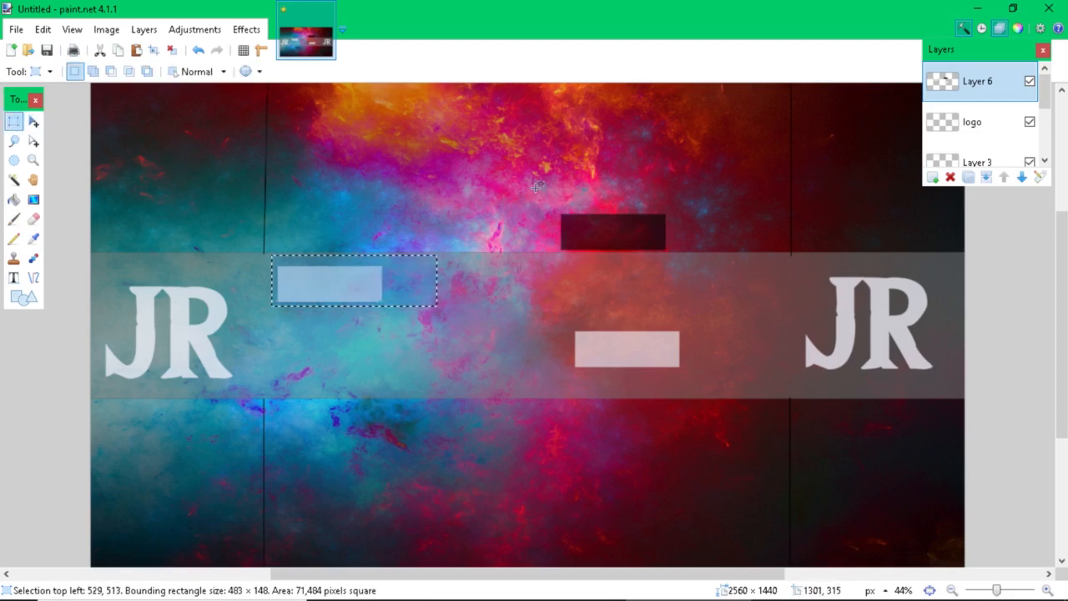
drag(543, 196, 709, 272)
click(34, 121)
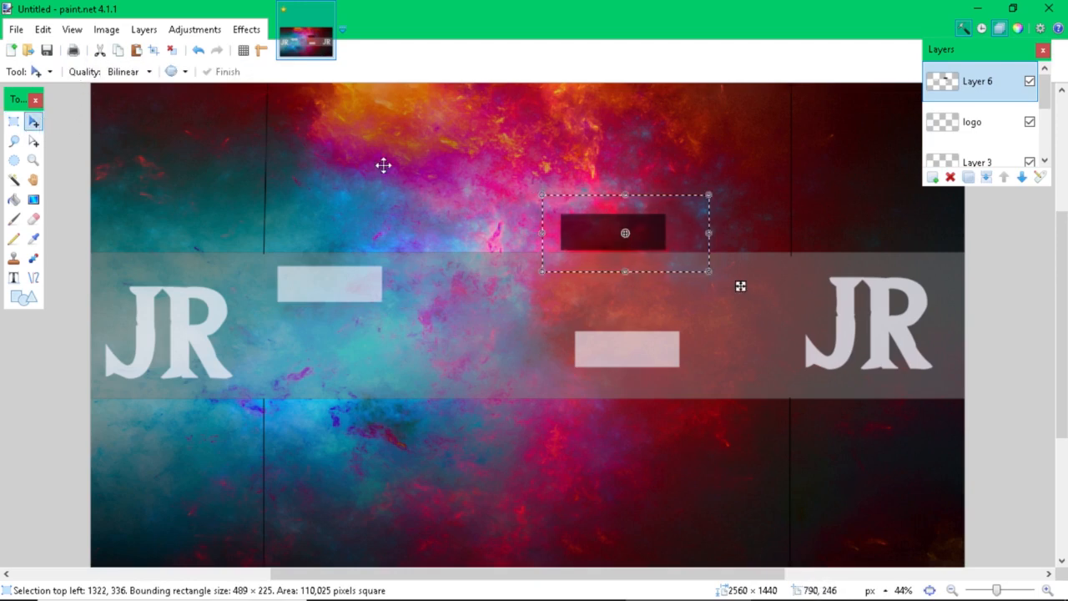
drag(668, 231, 443, 359)
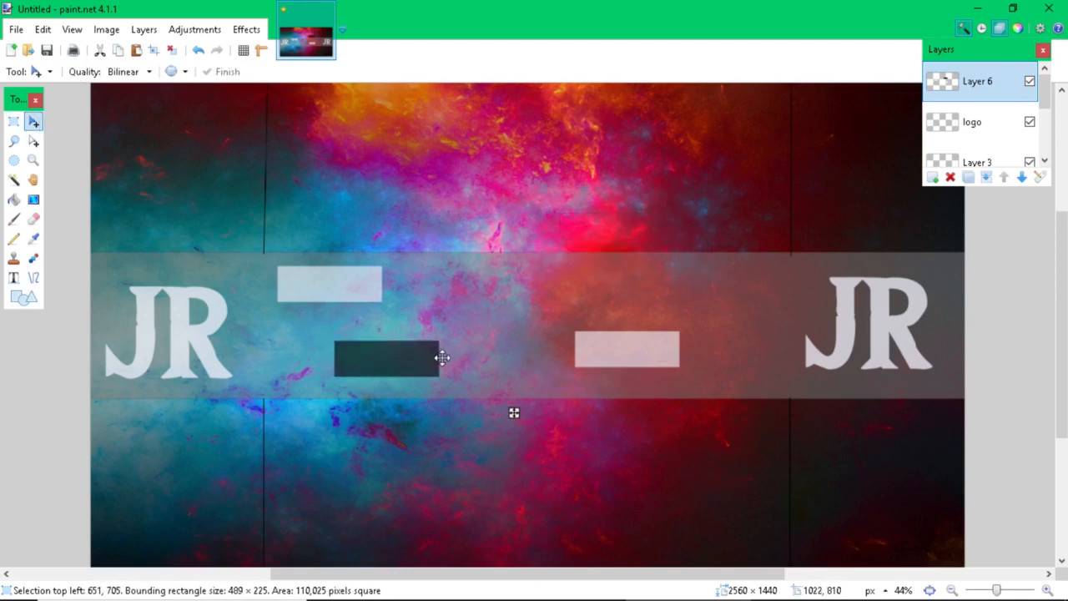
click(15, 122)
drag(331, 334, 455, 382)
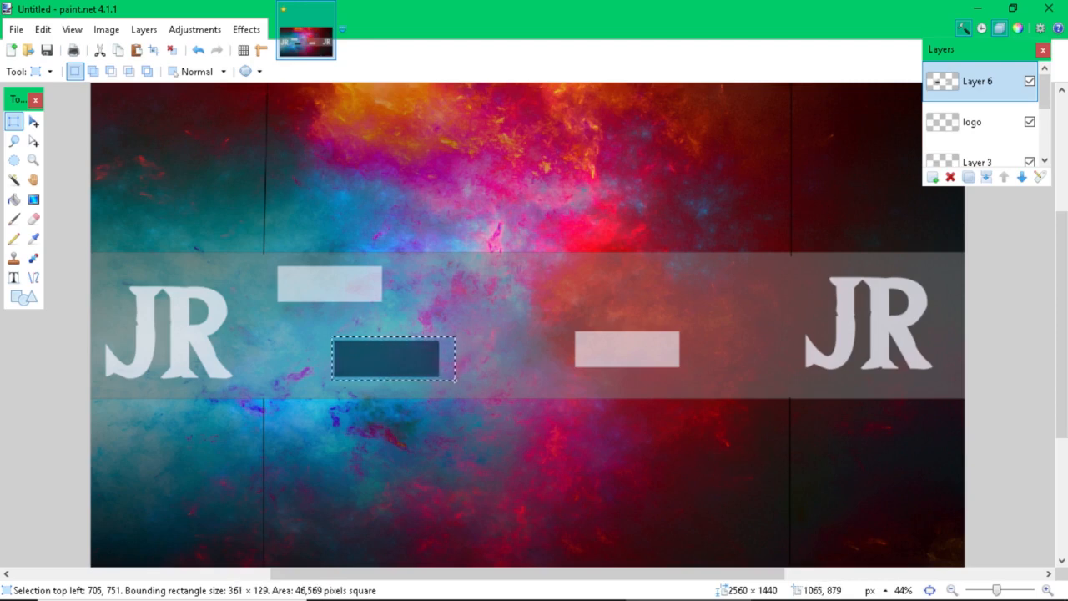
click(33, 122)
drag(417, 355, 360, 323)
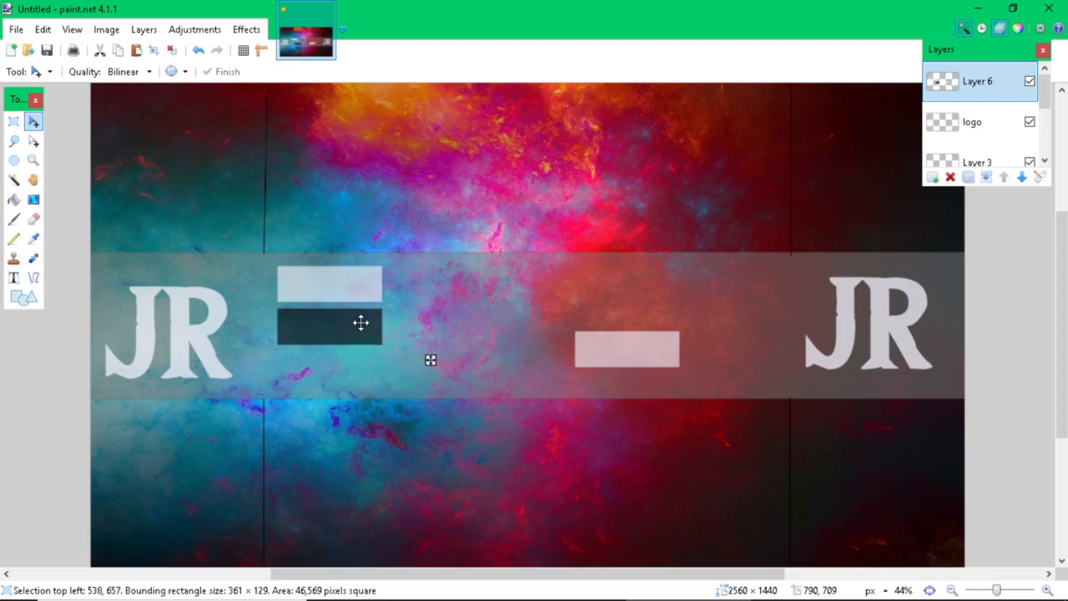
- Move the remaining white rectangle directly below the black one, aligned with its sides, and clear the selection
click(14, 122)
click(334, 219)
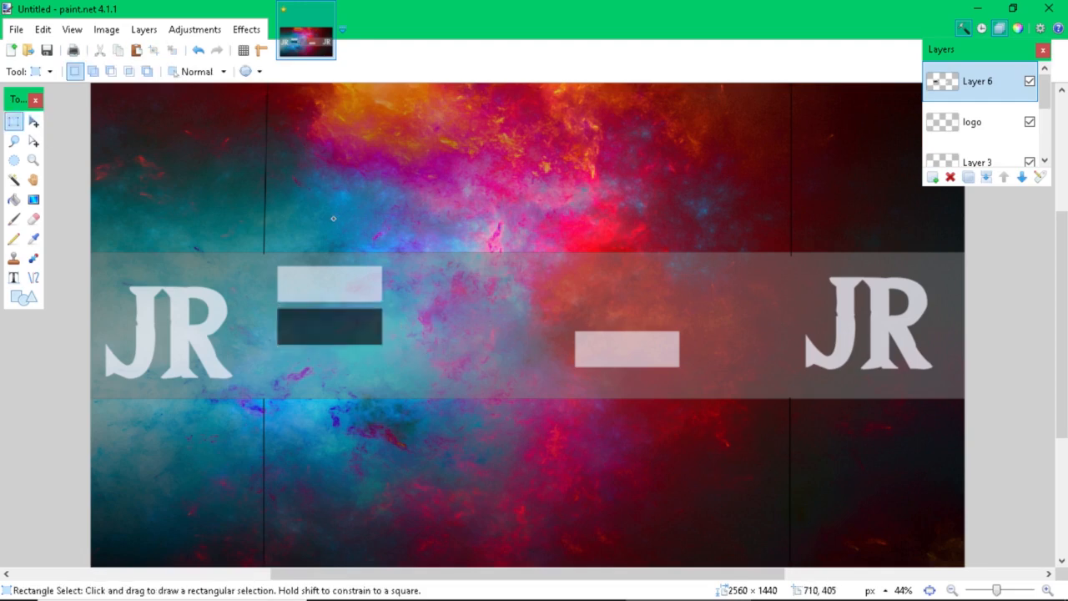
drag(573, 328, 683, 376)
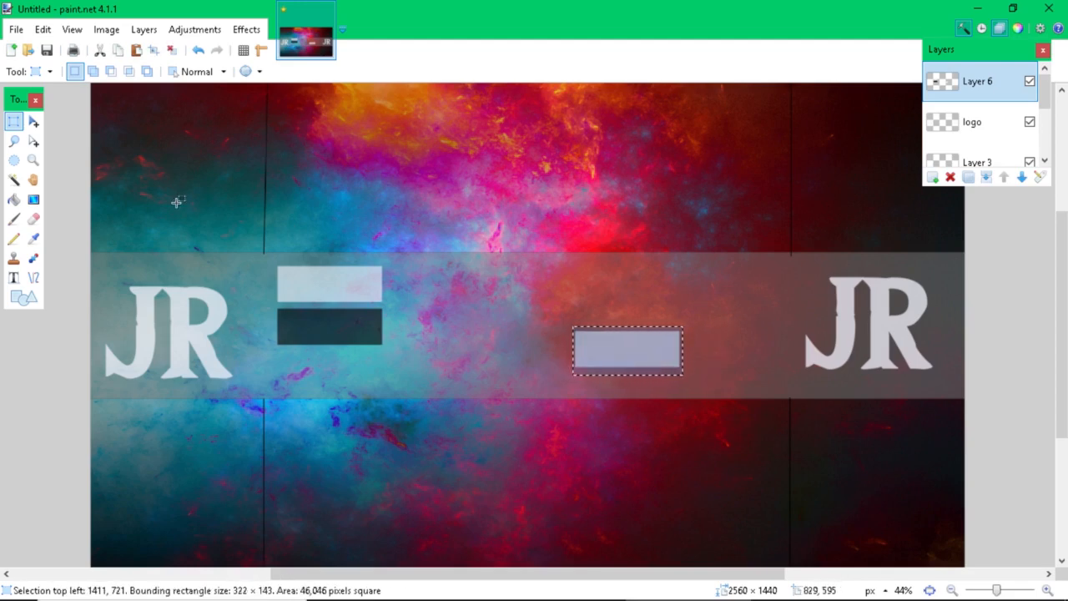
click(34, 122)
drag(576, 332, 302, 367)
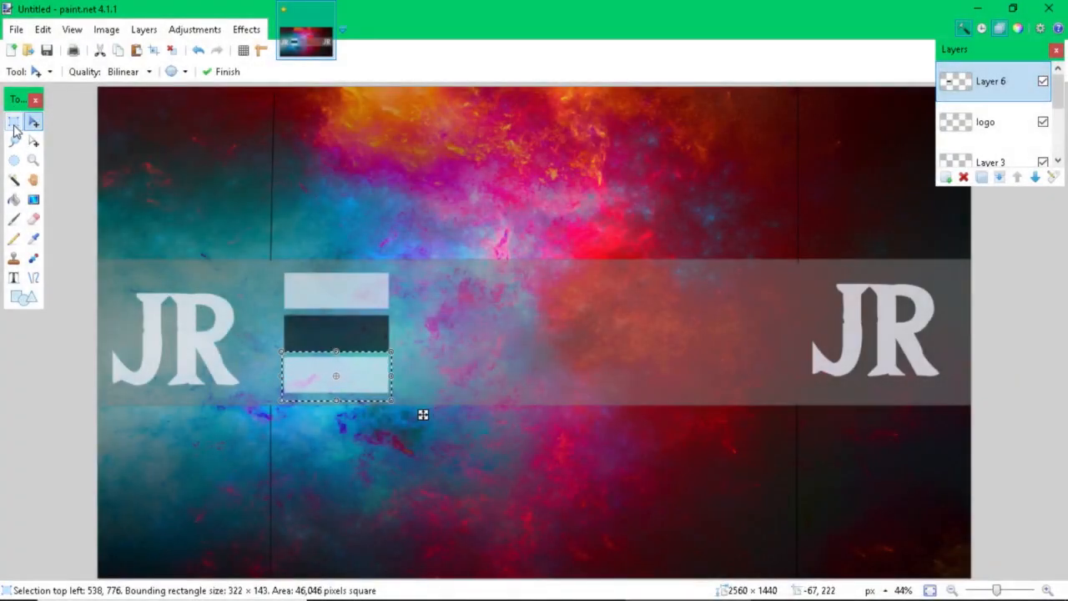
click(10, 122)
key(m)
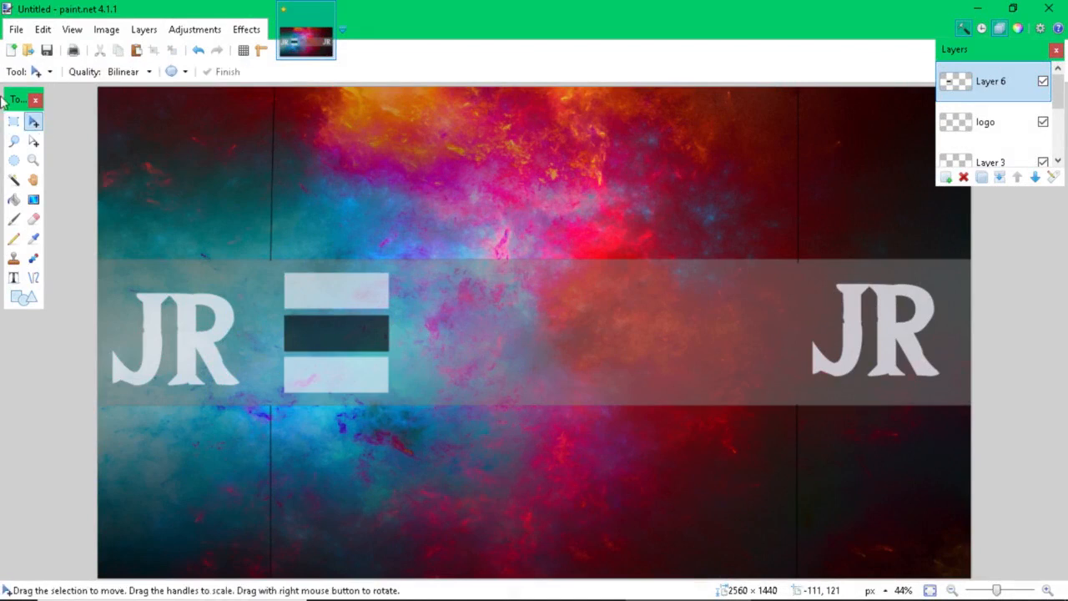
- Draw a square of about 107 × 107 pixels just right of the top white rectangle and fill it with black
click(20, 298)
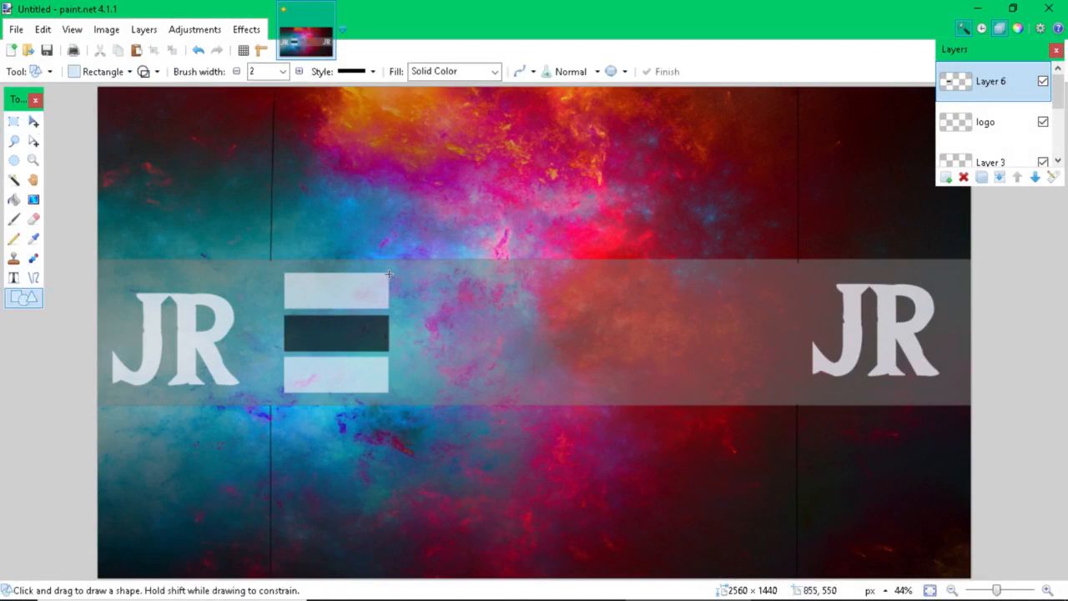
drag(399, 273, 451, 309)
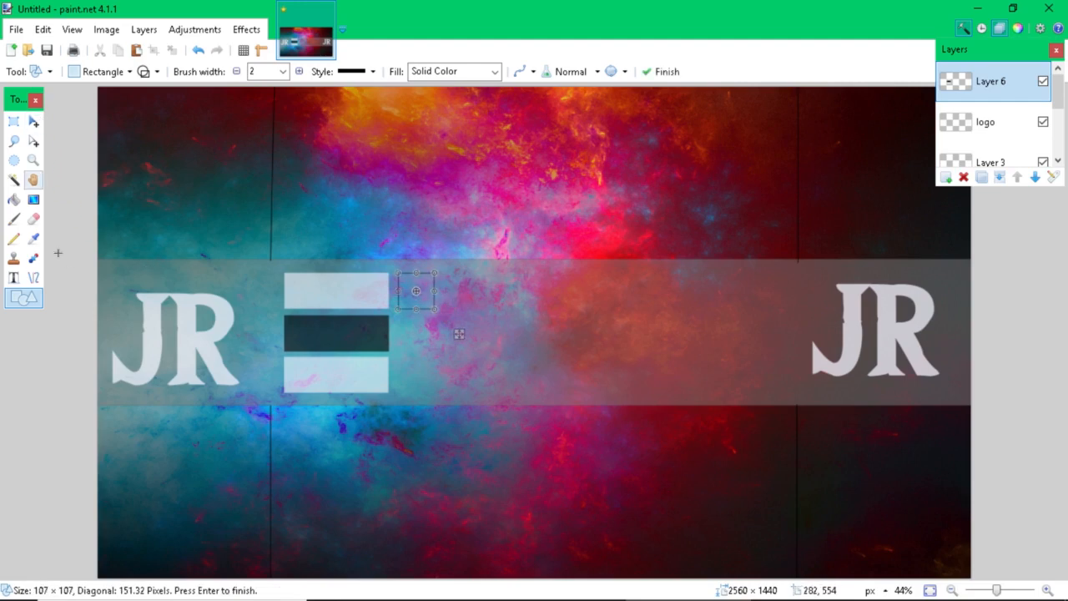
click(13, 199)
click(412, 289)
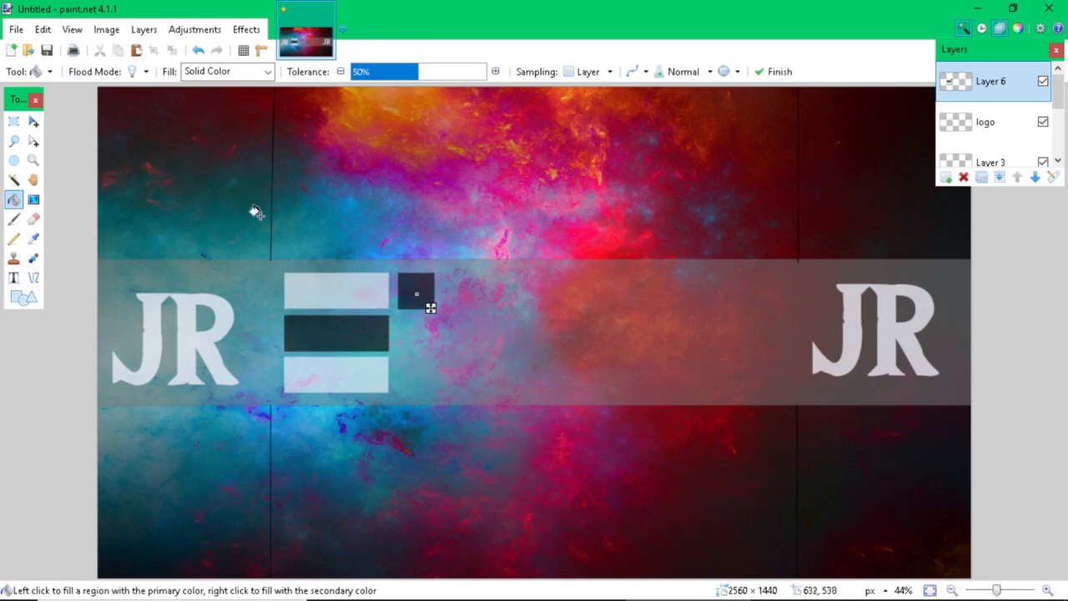
click(33, 127)
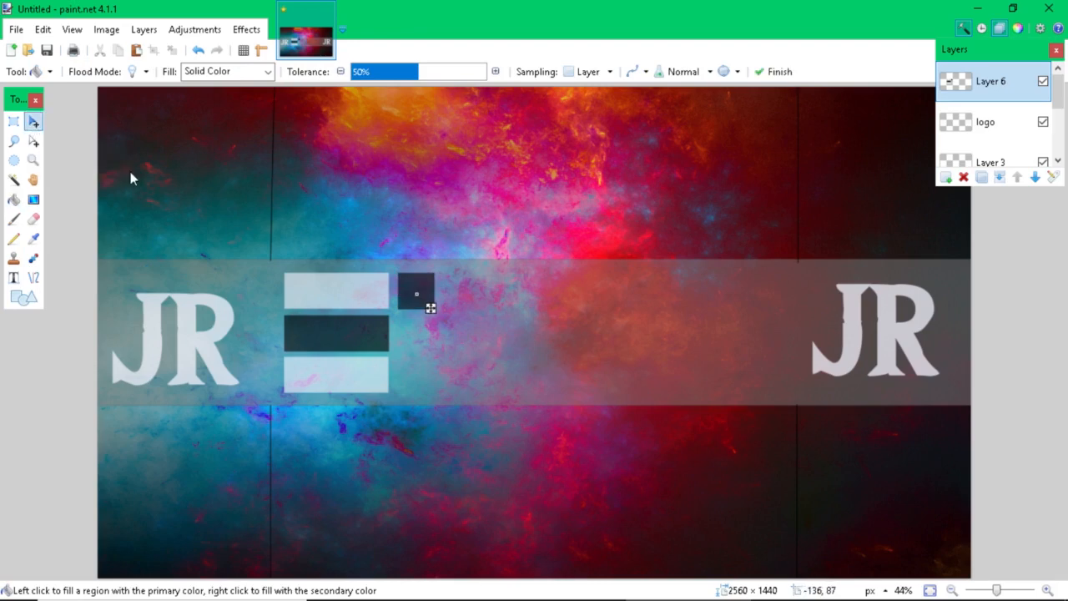
click(603, 346)
key(ctrl+z)
drag(415, 291, 591, 325)
key(ctrl+z)
key(ctrl+z)
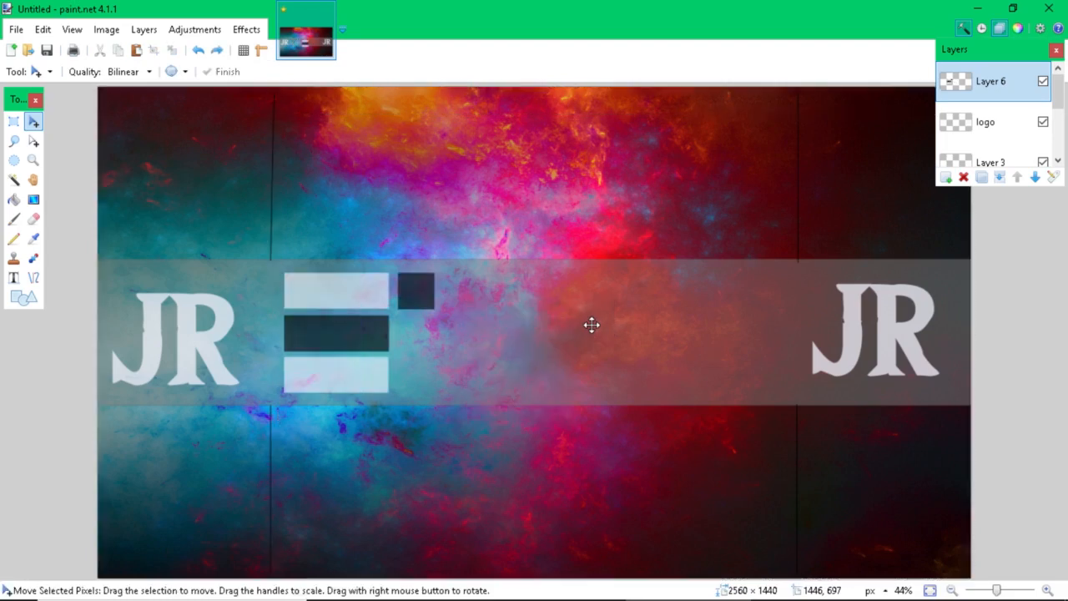
key(f)
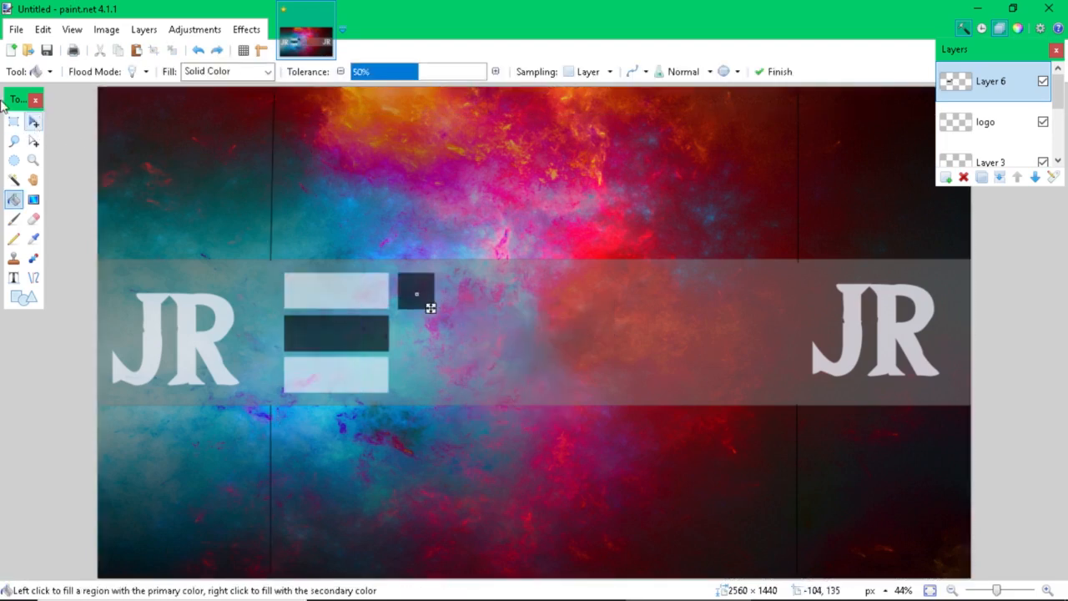
- Select the black square with a rectangular selection and place a copy of it farther right along the band, level with the original
click(13, 123)
drag(451, 318, 393, 266)
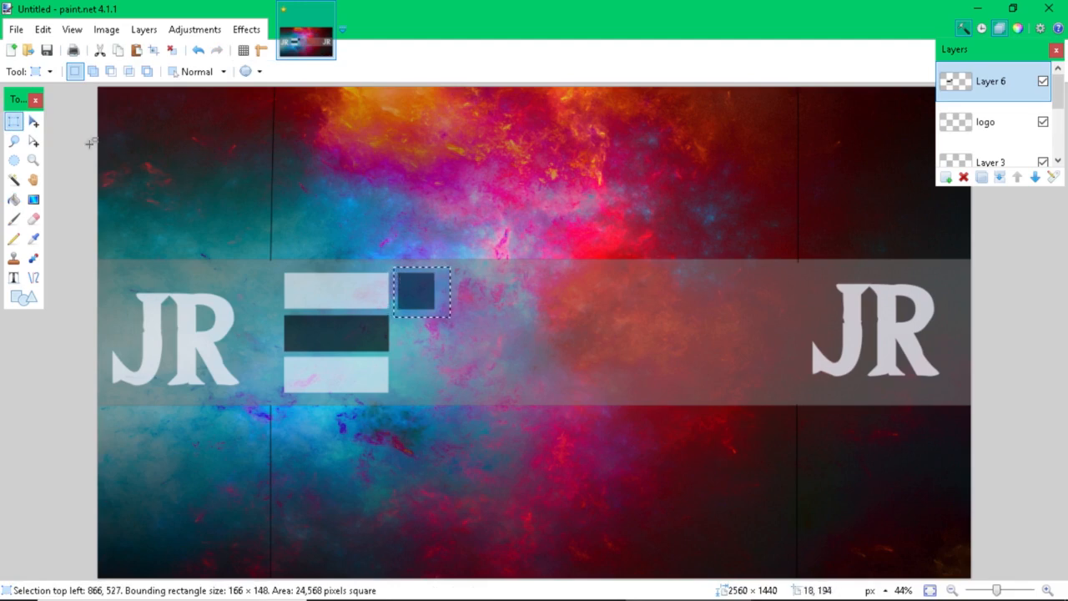
click(34, 122)
drag(434, 306, 591, 304)
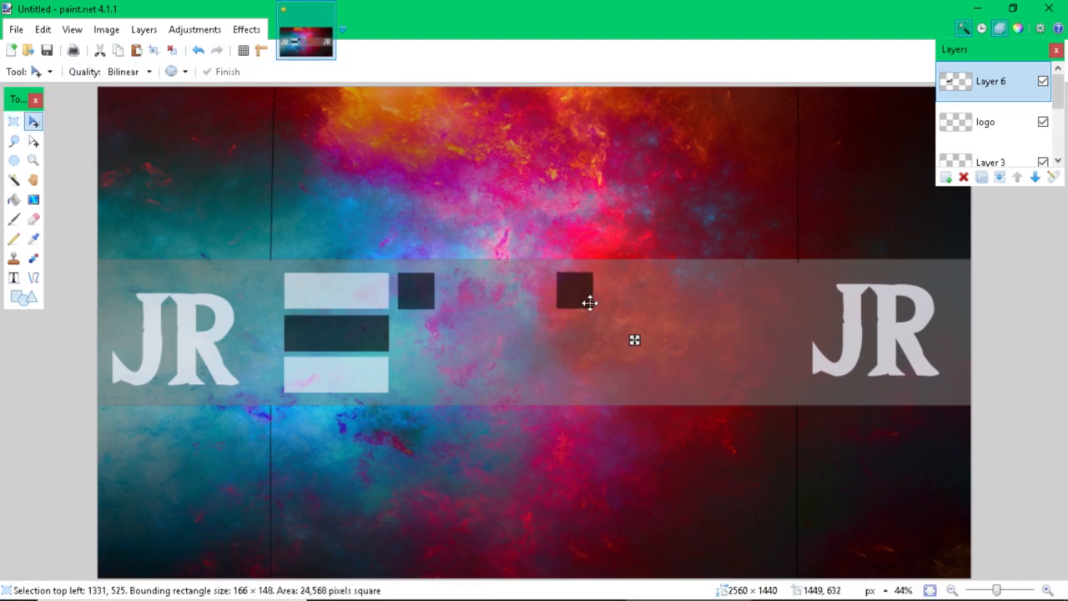
- Paste another black square beside the bottom white rectangle, aligned under the first square, and clear the selection
key(ctrl+v)
drag(436, 303, 436, 386)
key(Return)
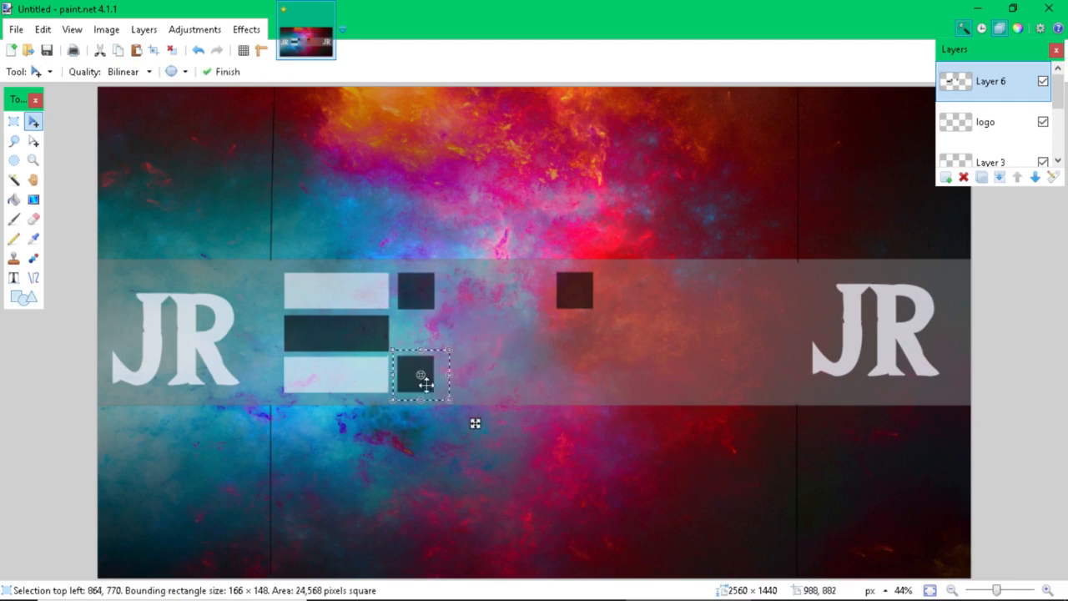
click(14, 121)
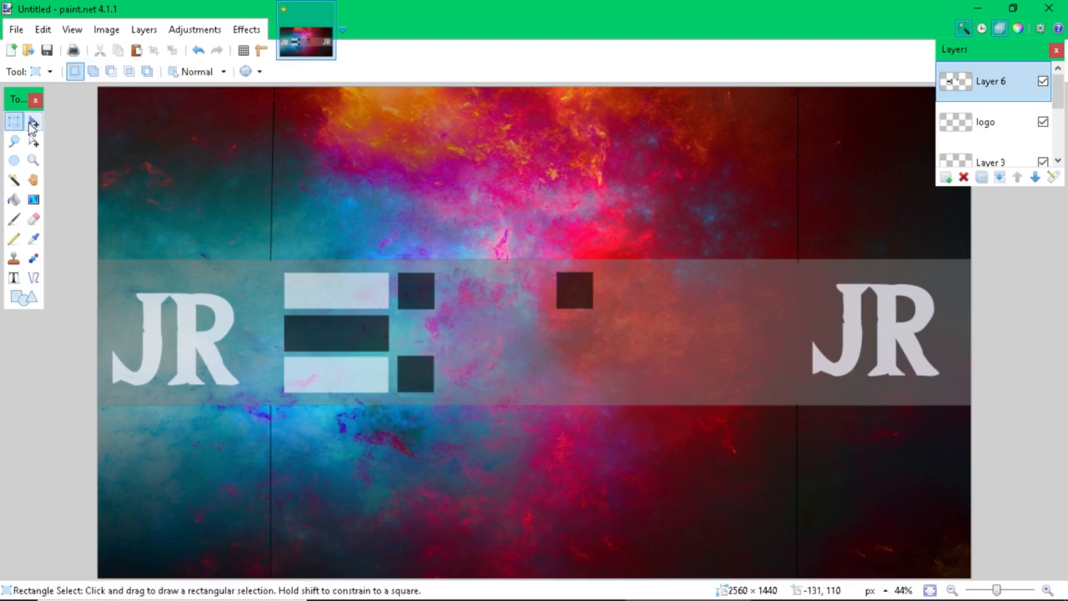
- Set the primary color to near-white, close the Colors window, and fill the detached black square with it
click(32, 124)
click(13, 199)
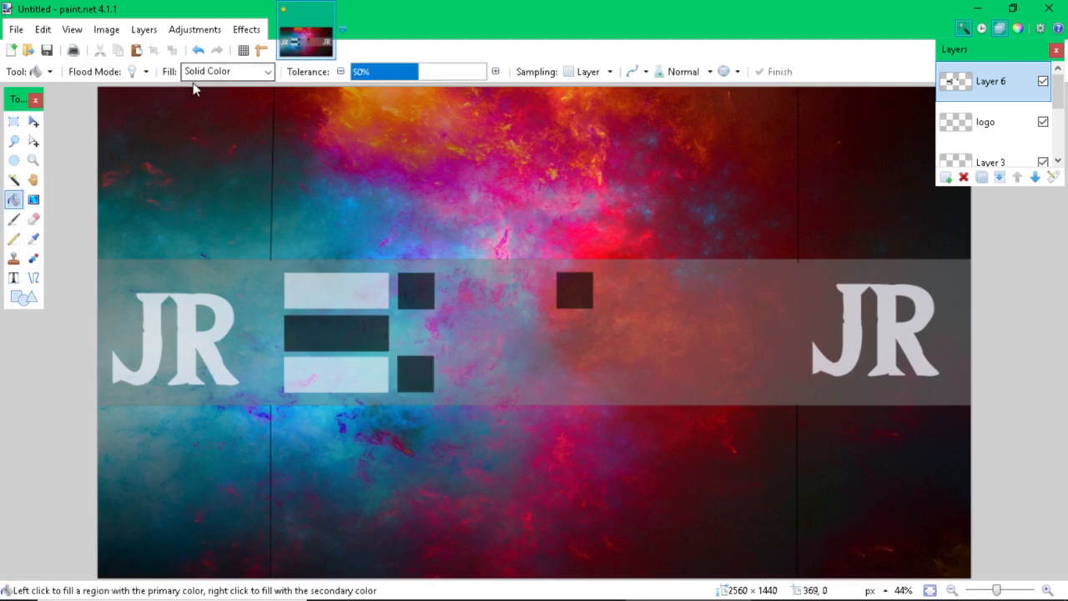
click(1018, 29)
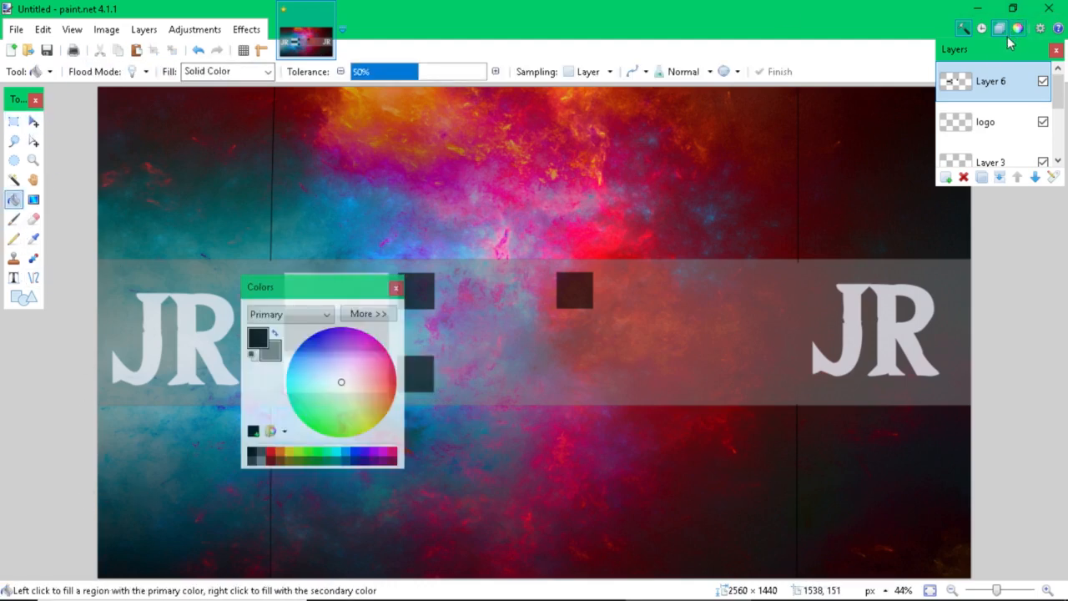
click(336, 383)
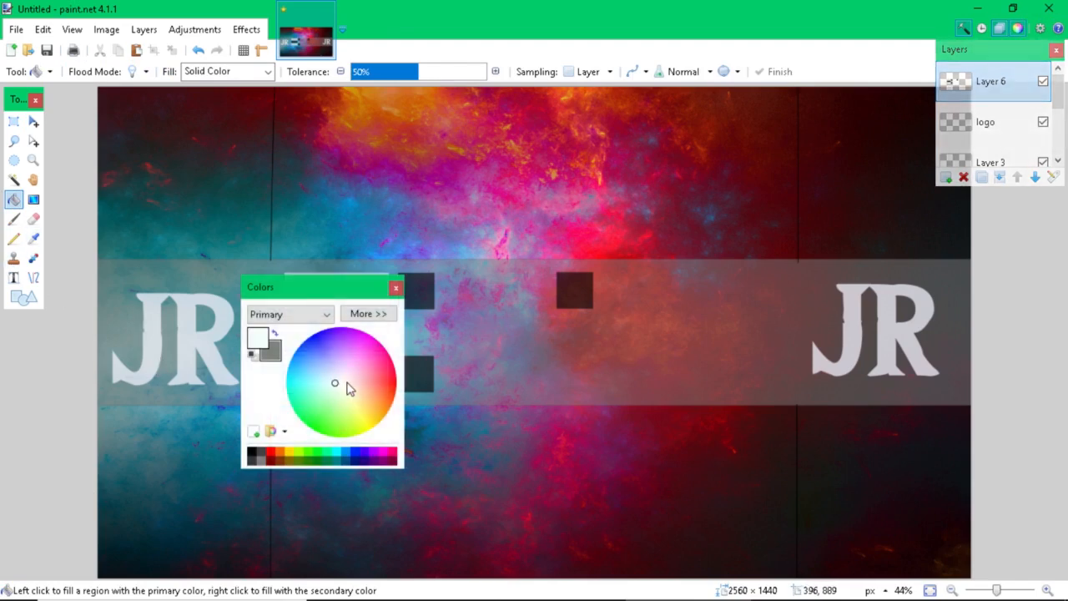
click(396, 287)
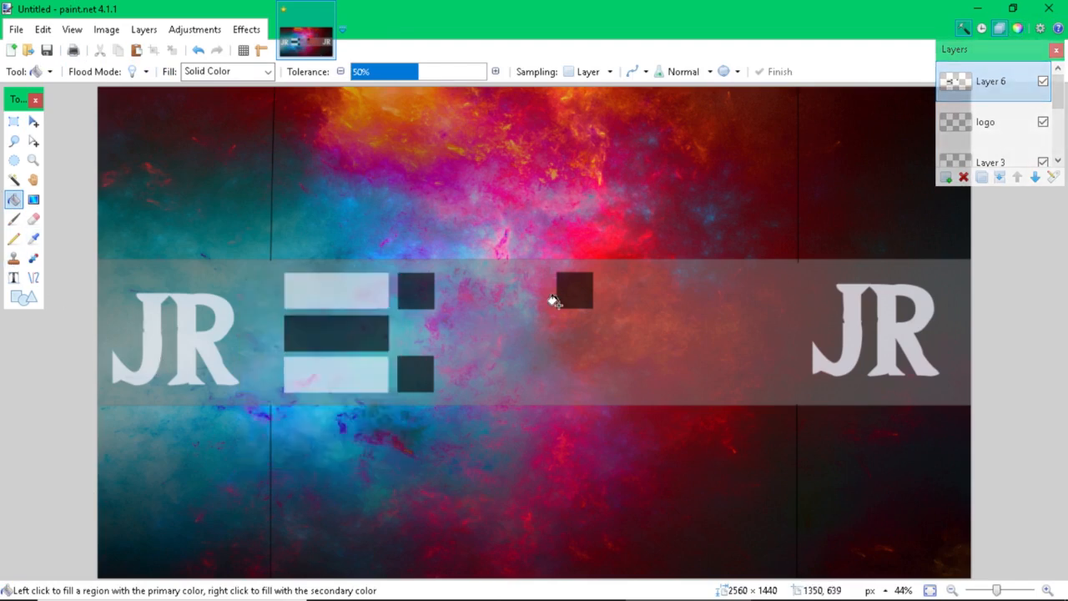
click(574, 294)
- Select the white square, move it between the two black squares beside the black rectangle, and clear the selection
click(13, 121)
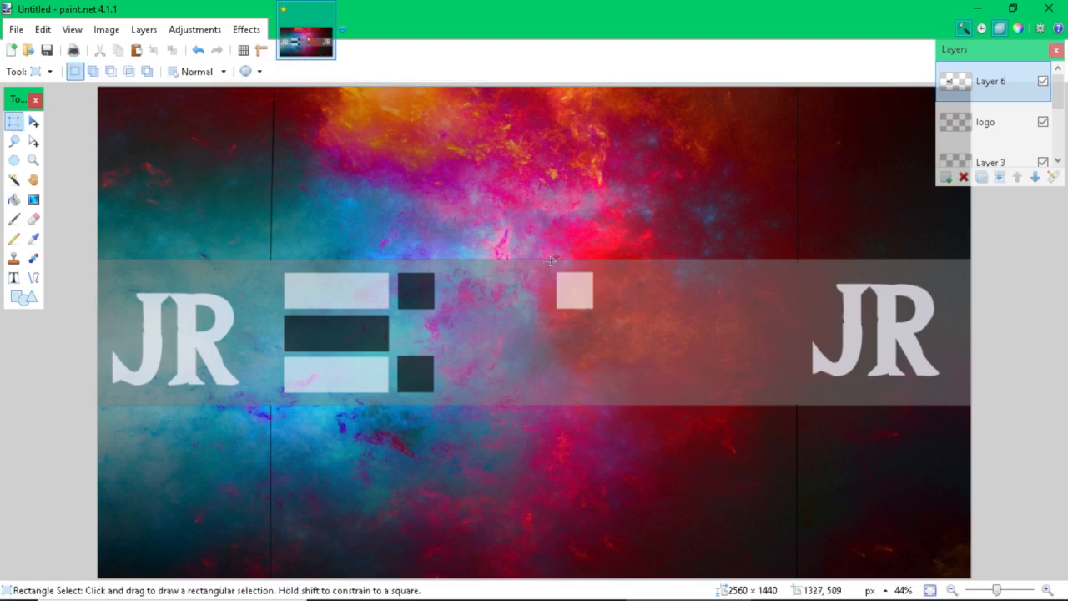
drag(549, 266, 575, 354)
click(34, 121)
click(14, 123)
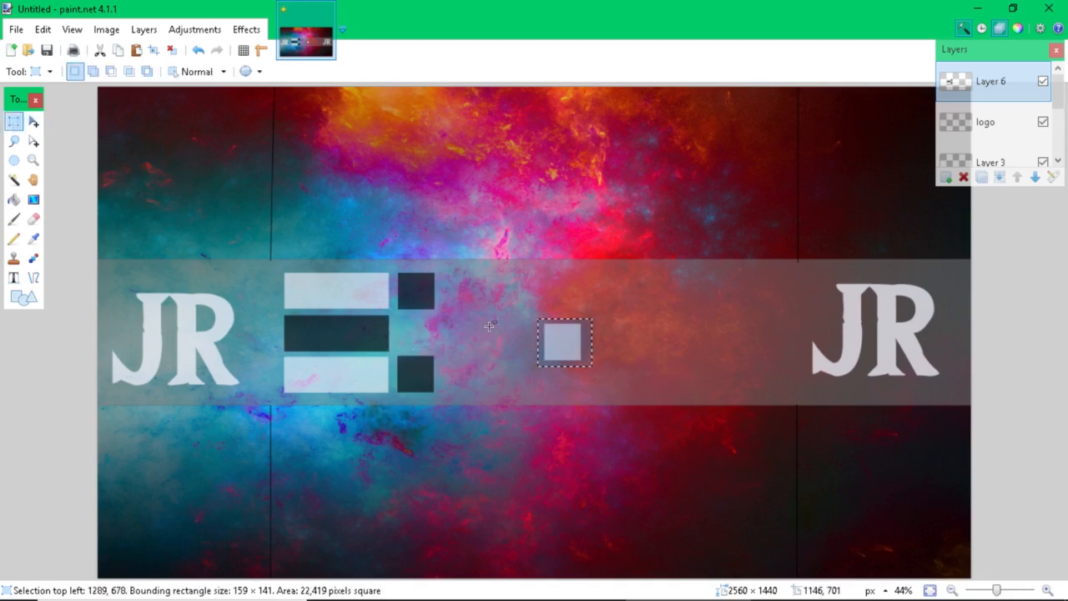
click(531, 321)
drag(542, 321, 586, 360)
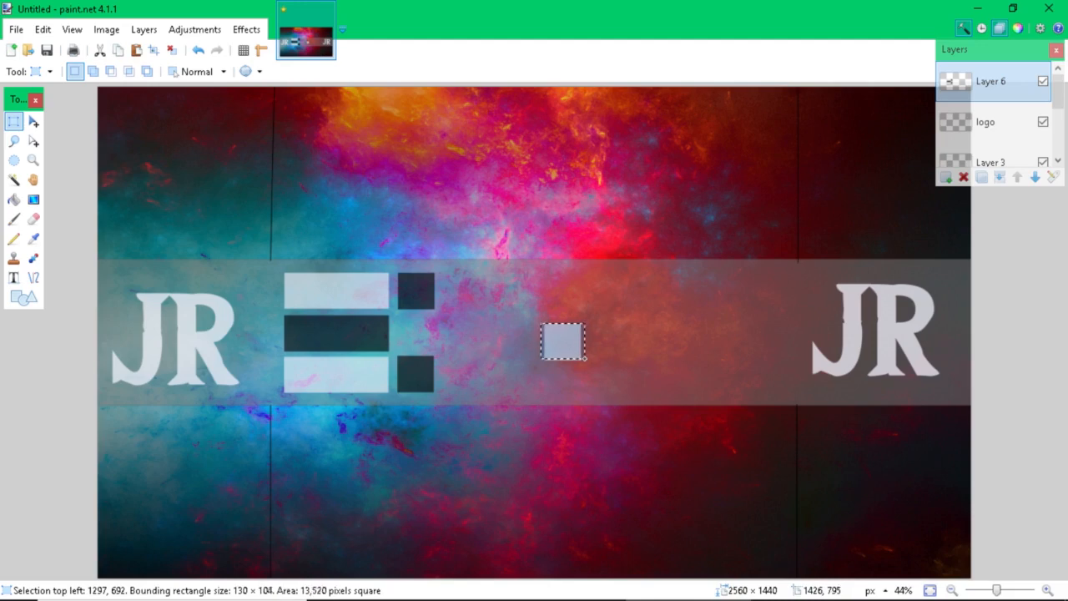
click(34, 122)
drag(582, 350, 422, 343)
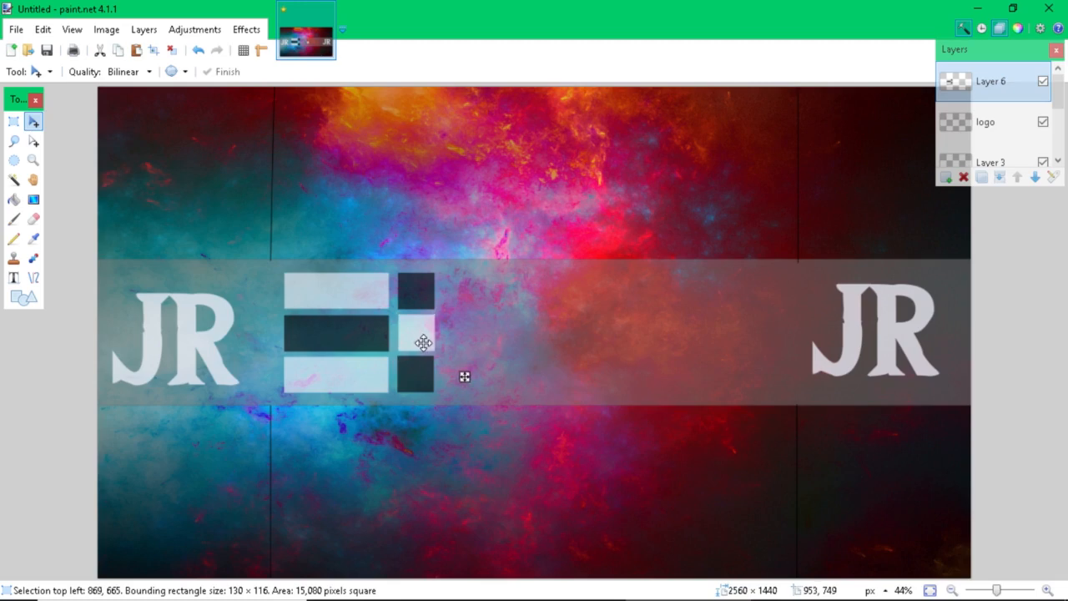
click(13, 121)
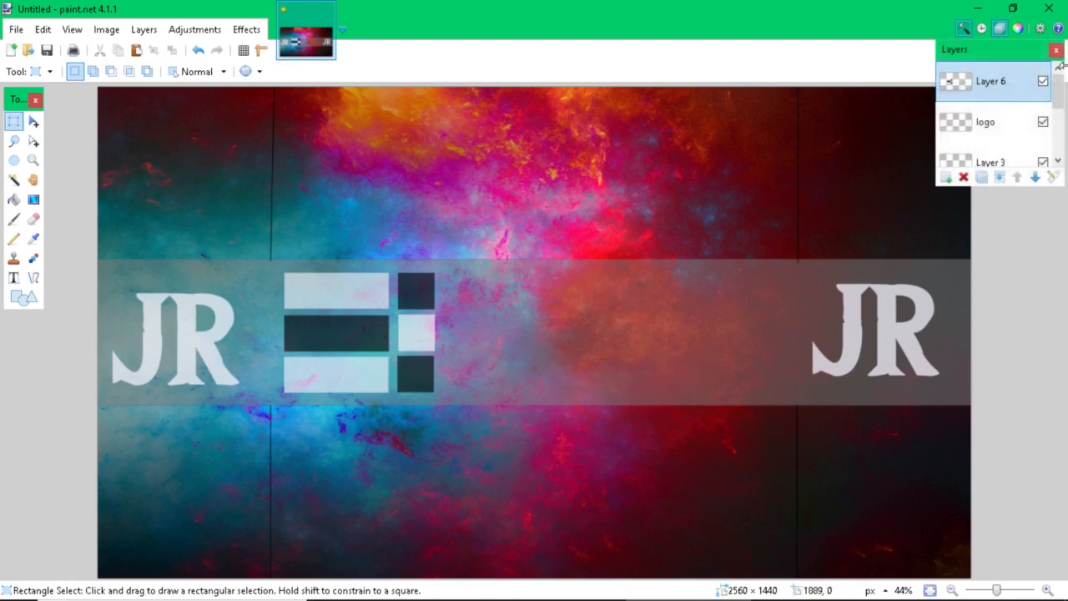
- Set the opacity of Layer 6 to 127
double_click(1018, 87)
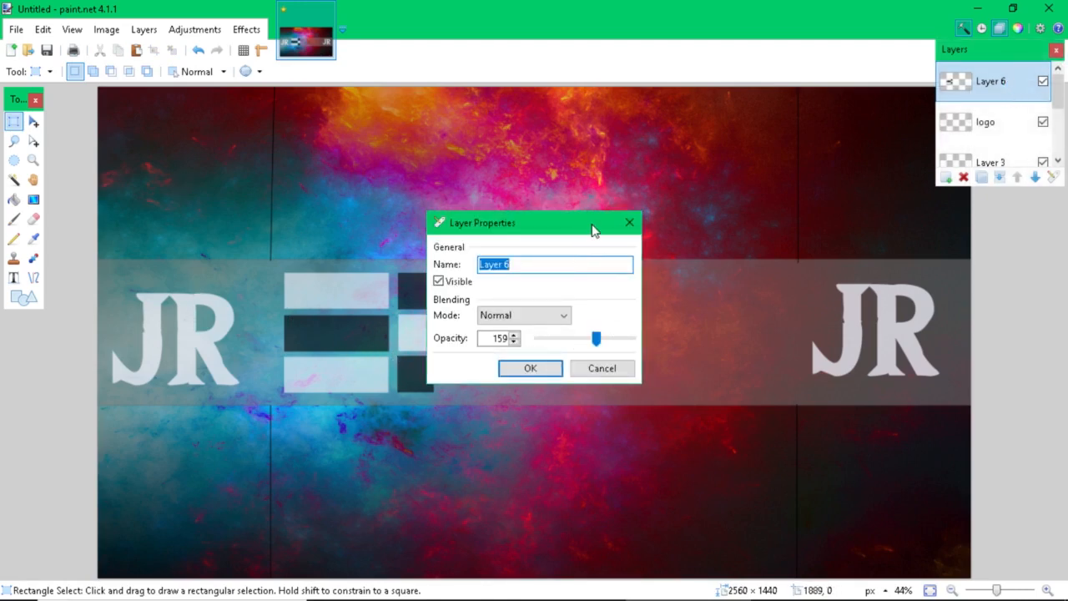
drag(591, 229, 778, 206)
drag(784, 314, 774, 317)
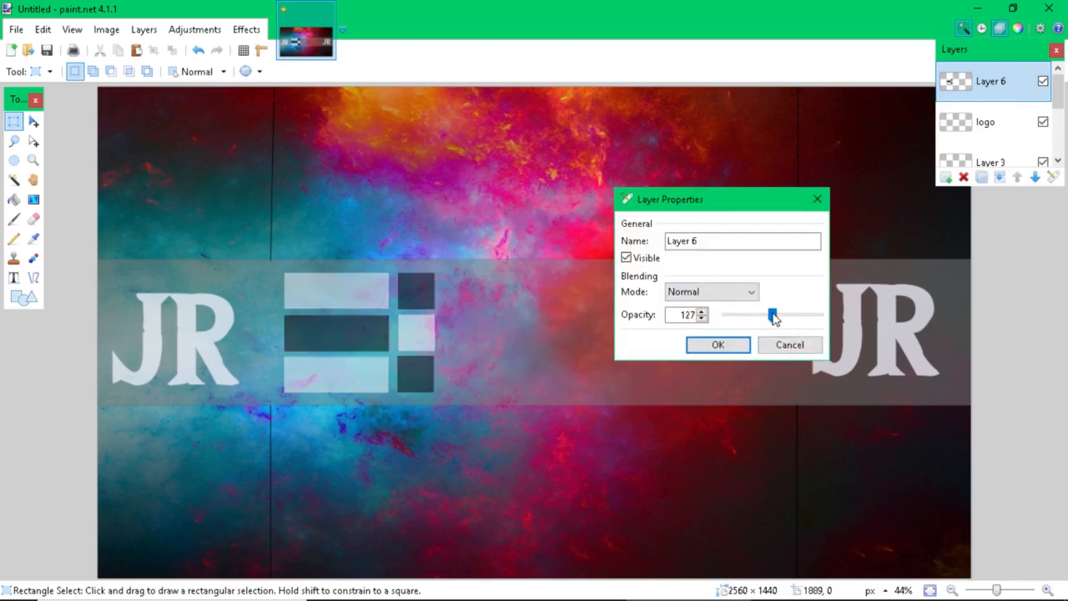
click(747, 345)
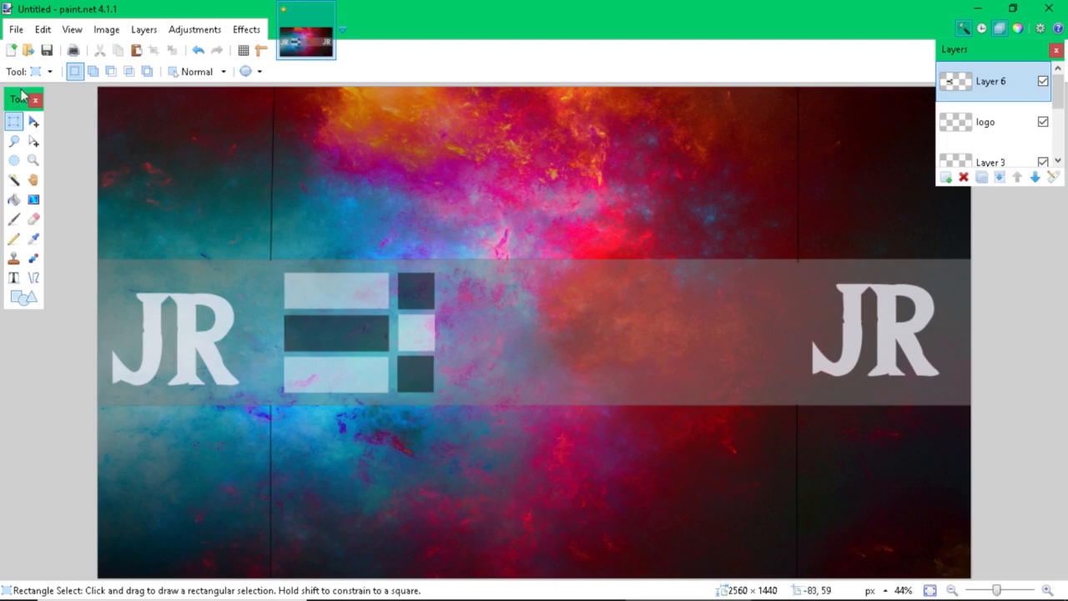
- Add the text "JustRed" at font size 192 in the band, to the right of the stacked boxes
click(14, 278)
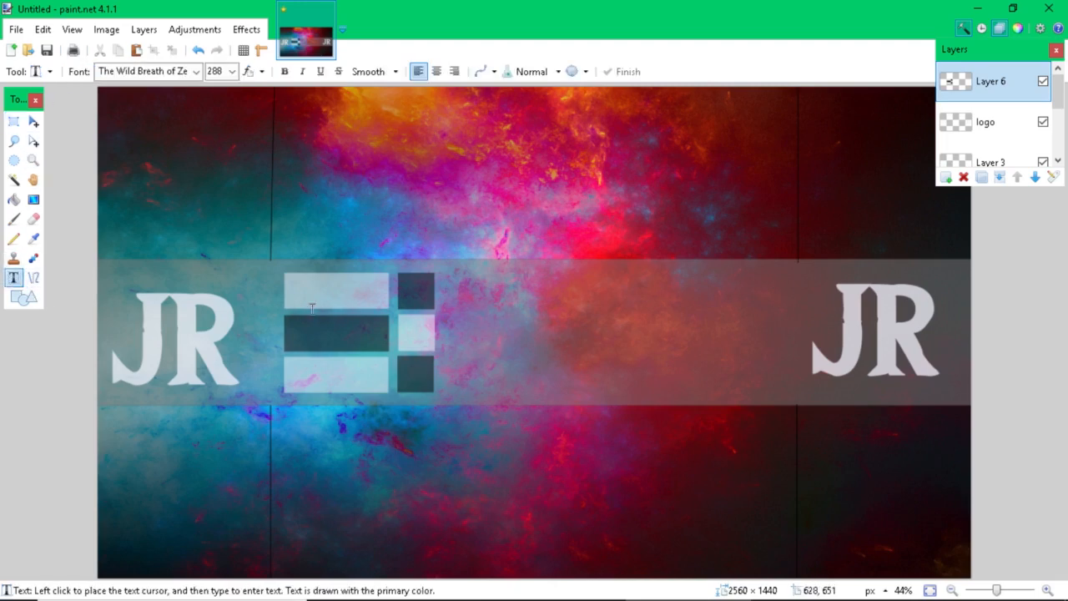
click(460, 309)
click(232, 71)
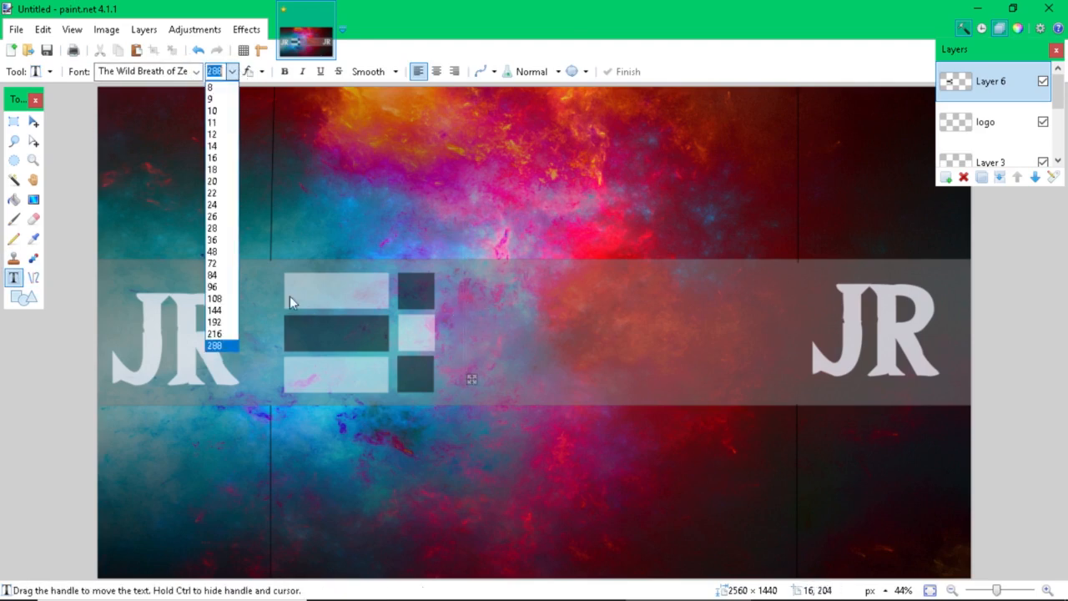
click(217, 322)
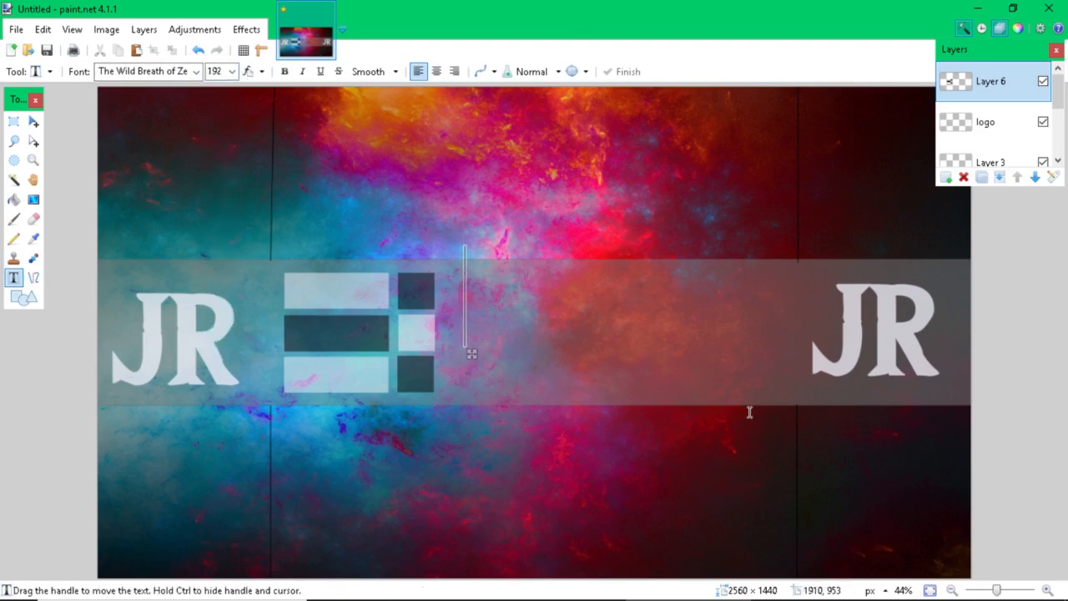
text(JUSTR)
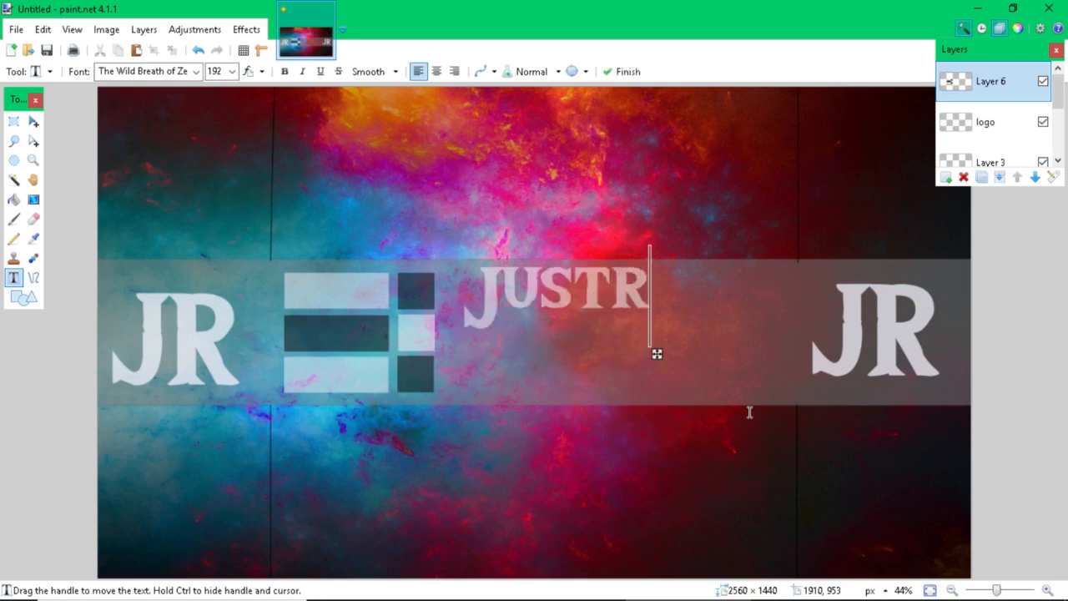
key(BackSpace)
text(RED)
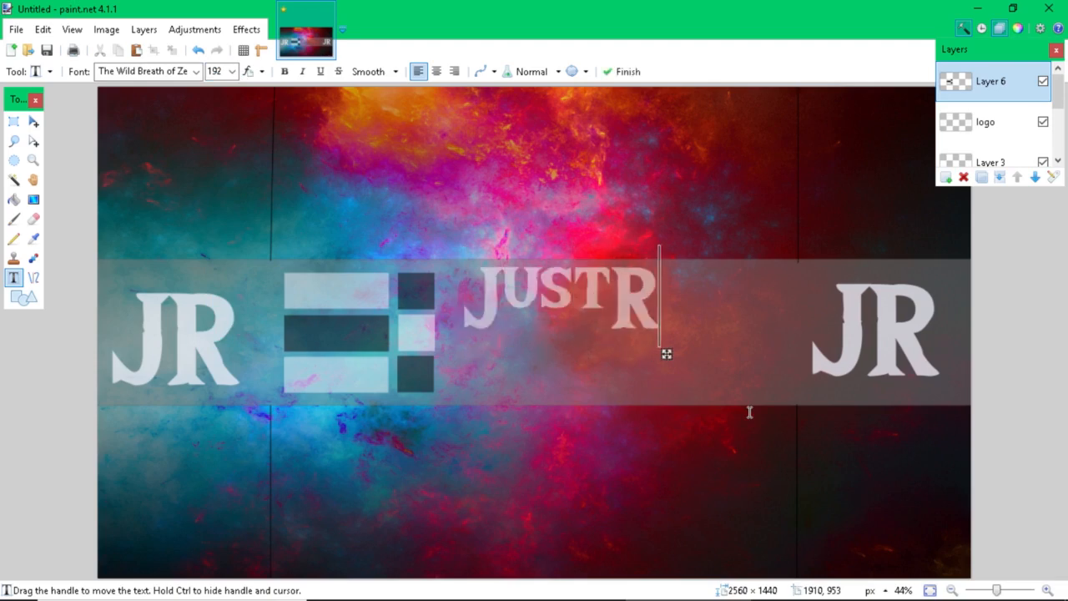
- Cut the JustRed text from Layer 6, paste it onto a new layer, and nudge it slightly down
click(13, 121)
drag(440, 245, 739, 358)
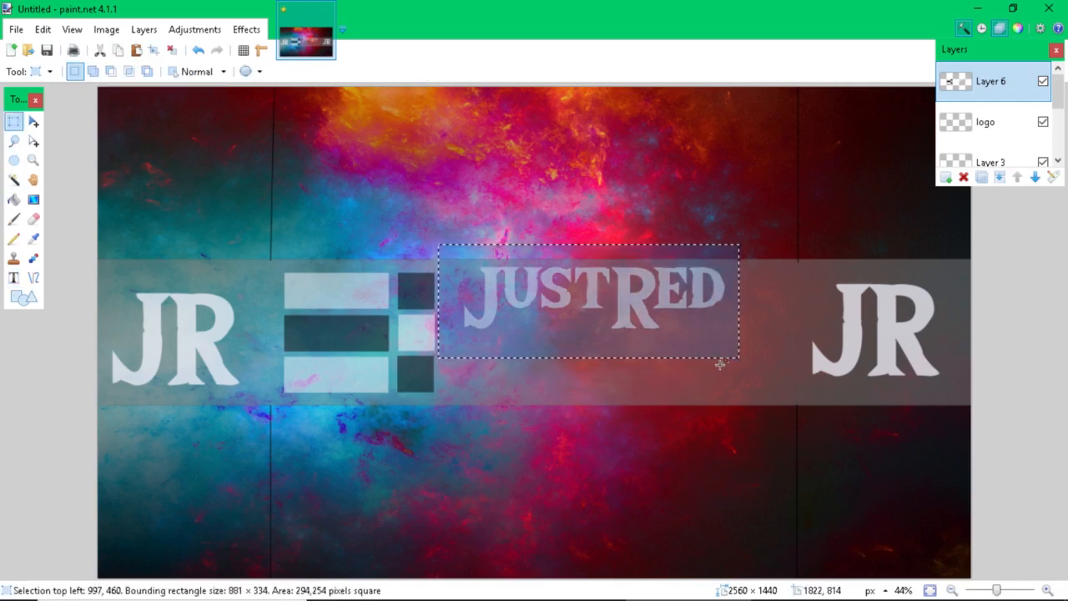
key(Delete)
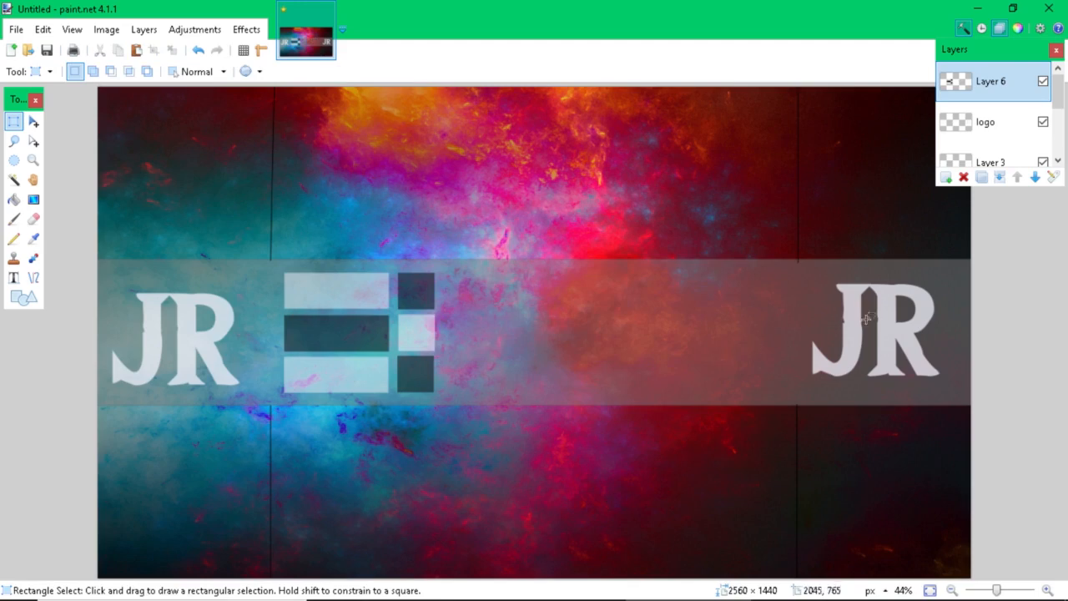
click(947, 177)
key(ctrl+v)
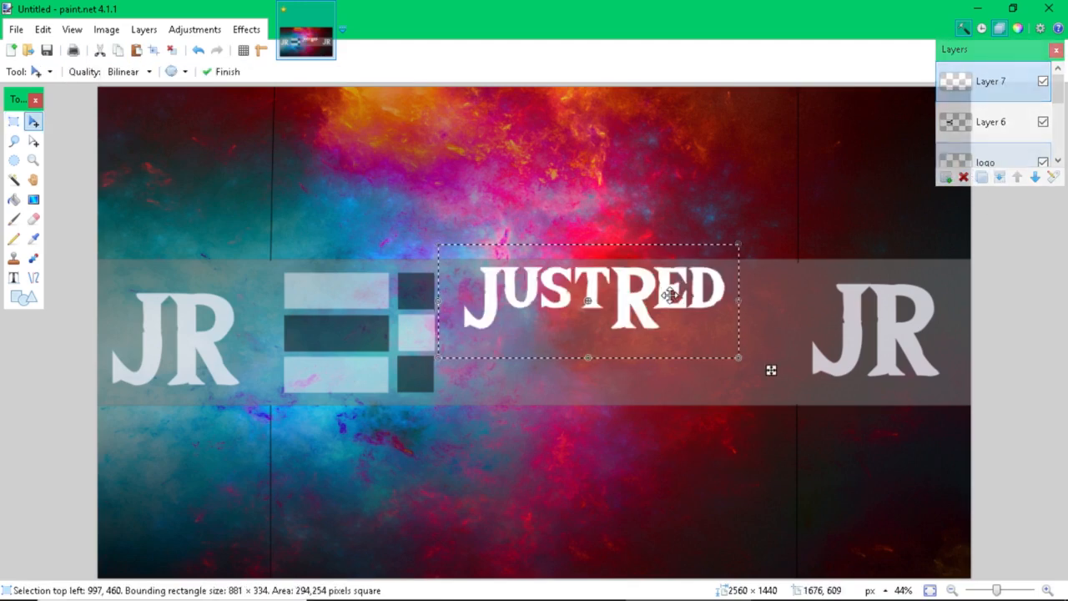
drag(671, 296, 671, 297)
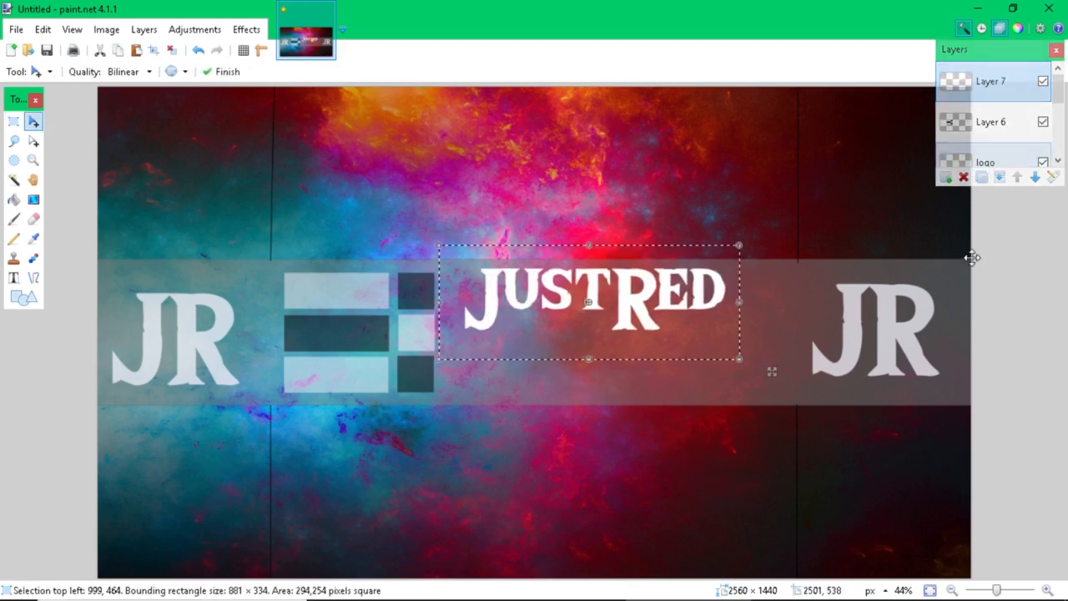
- Paste a second copy of the JustRed text onto another new layer and move it below the first
click(947, 177)
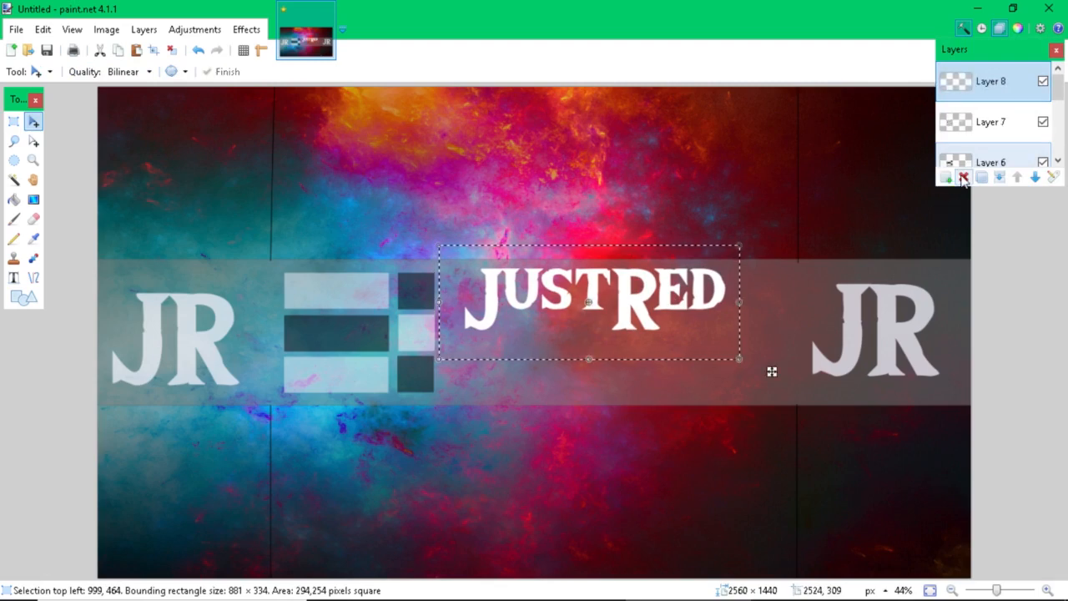
key(ctrl+z)
key(ctrl+z)
drag(694, 298, 680, 362)
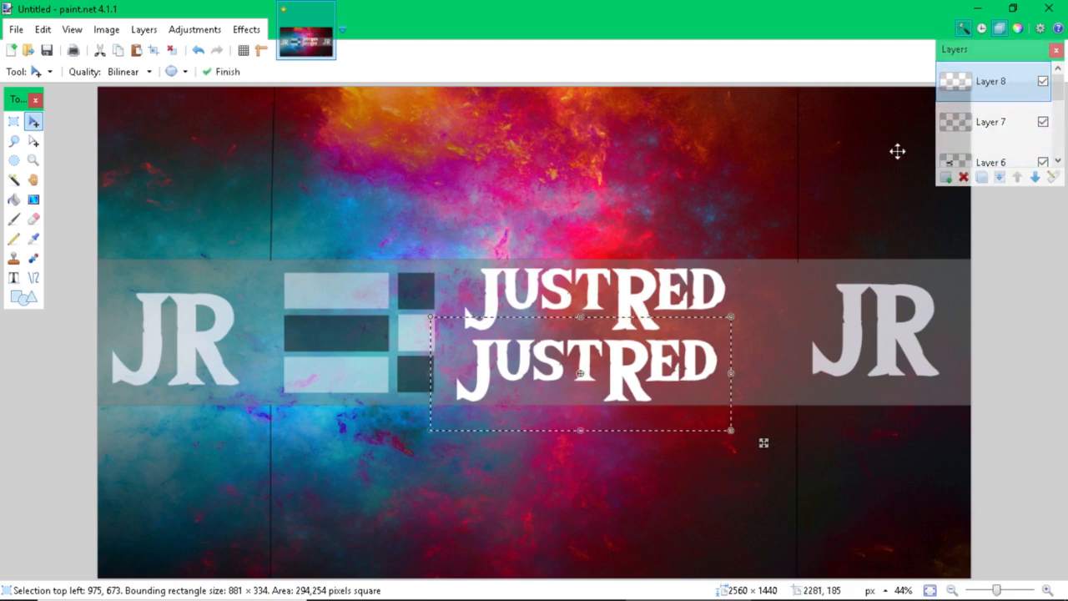
- Choose the Paint Bucket and set the primary colour to black
click(1018, 115)
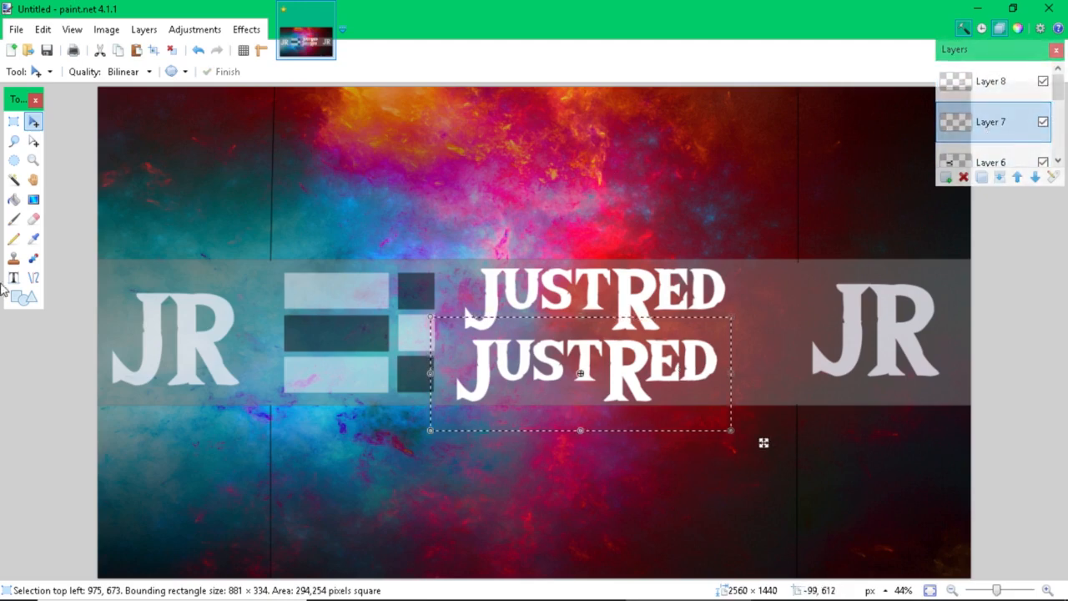
click(13, 199)
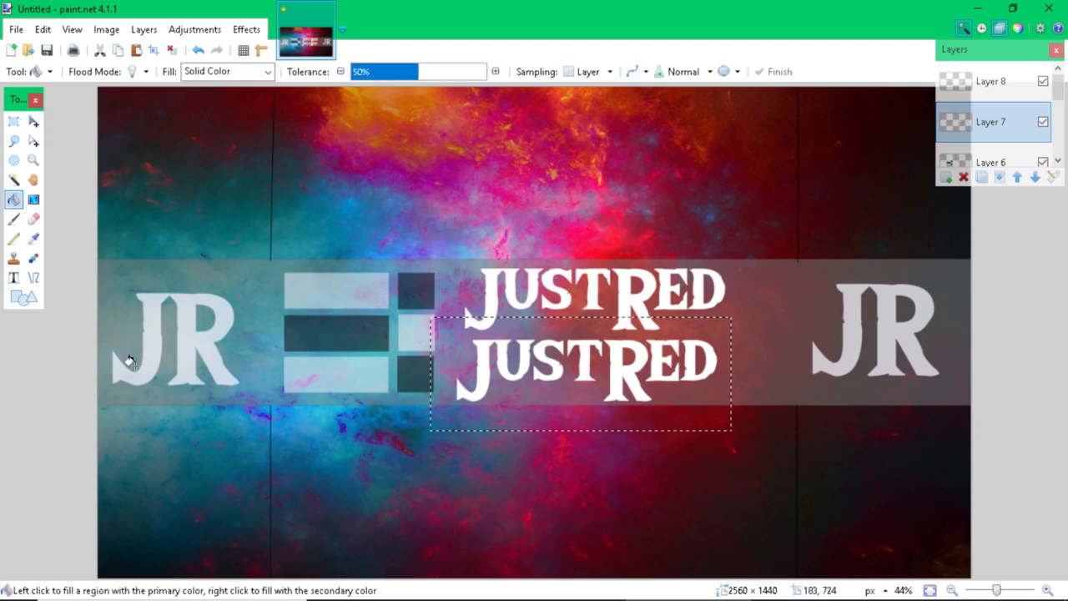
click(1017, 28)
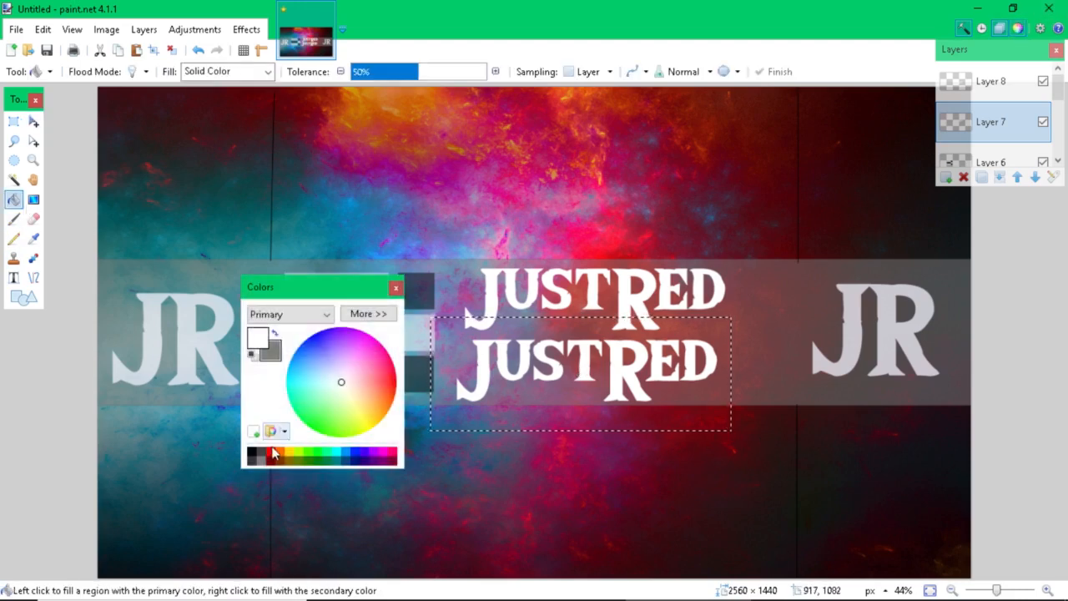
click(252, 452)
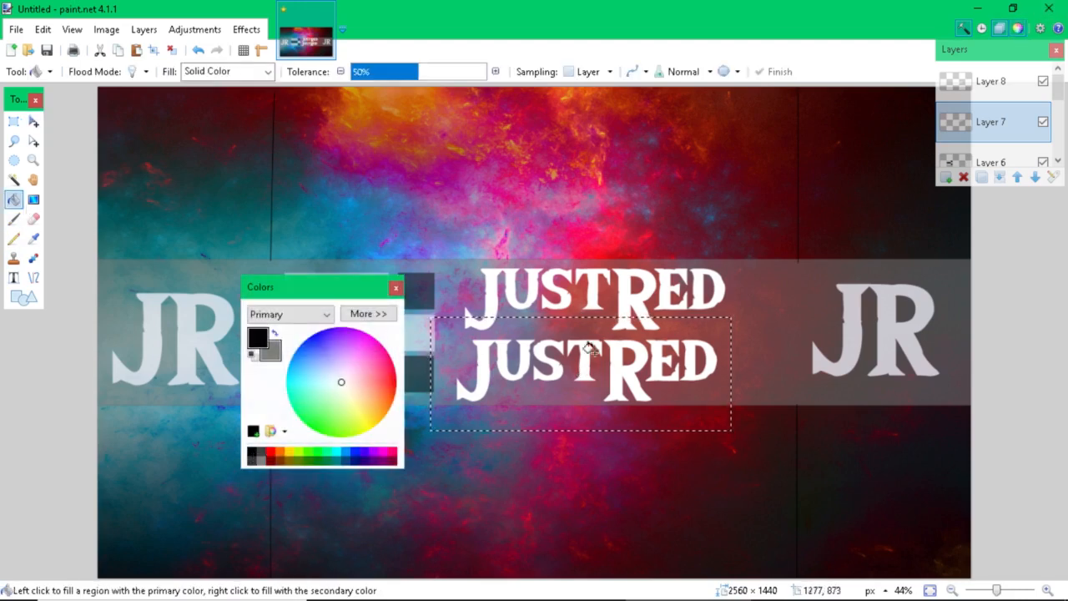
click(540, 357)
key(ctrl+z)
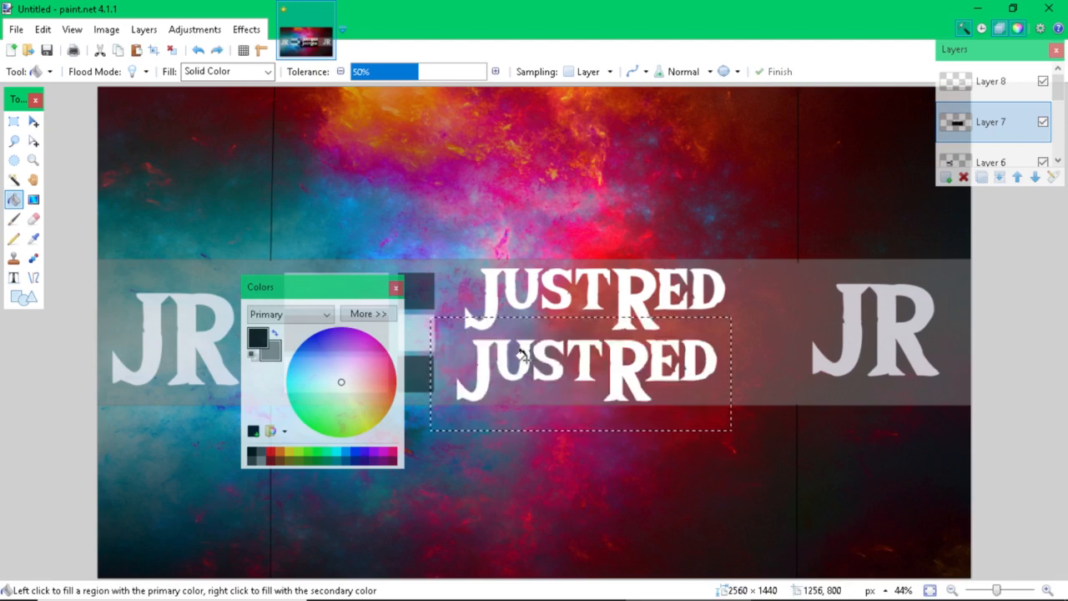
click(523, 354)
key(ctrl+z)
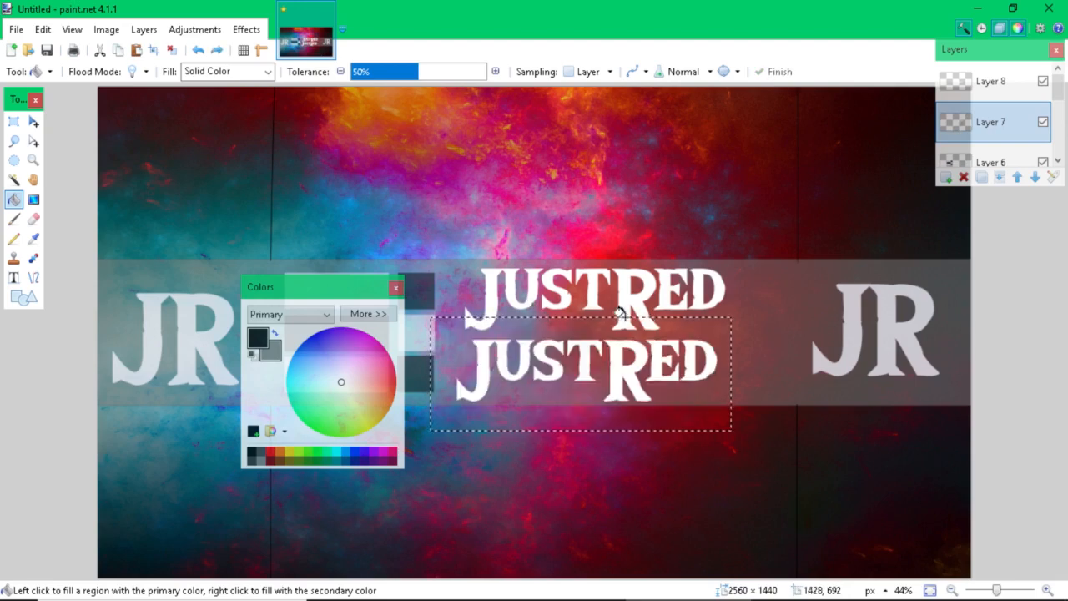
- Fill every letter of the lower JustRed text on Layer 8 with black and move the Colors window off the artwork
click(992, 81)
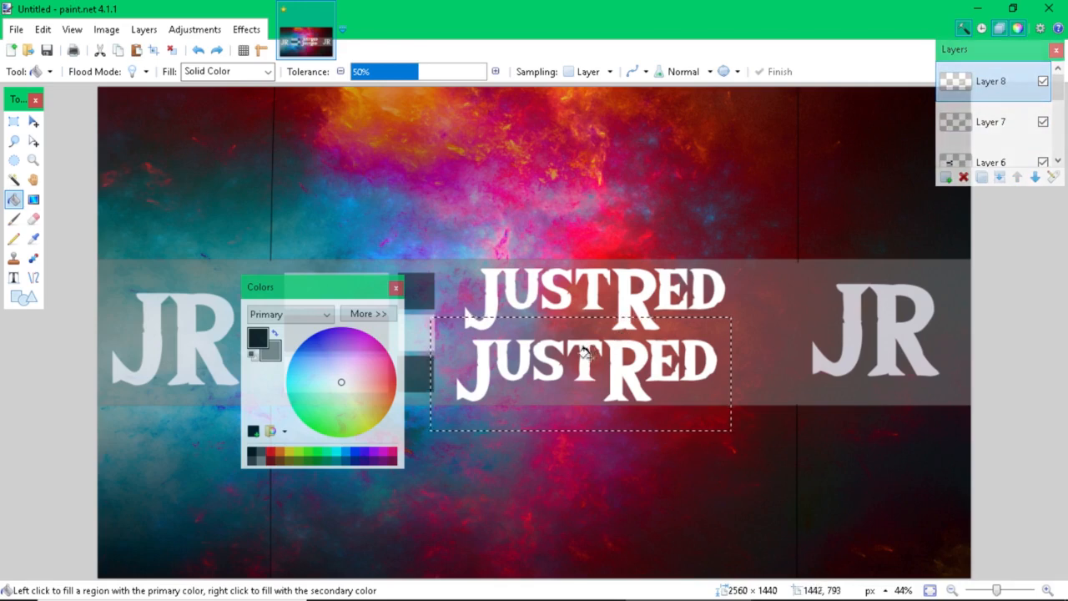
click(584, 355)
click(551, 360)
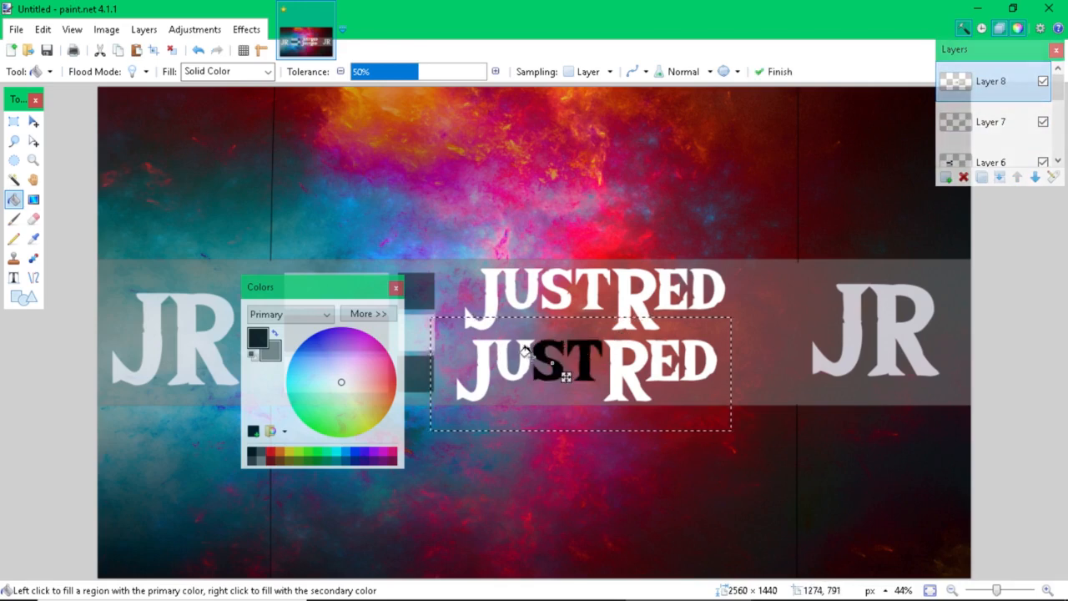
click(522, 359)
click(630, 365)
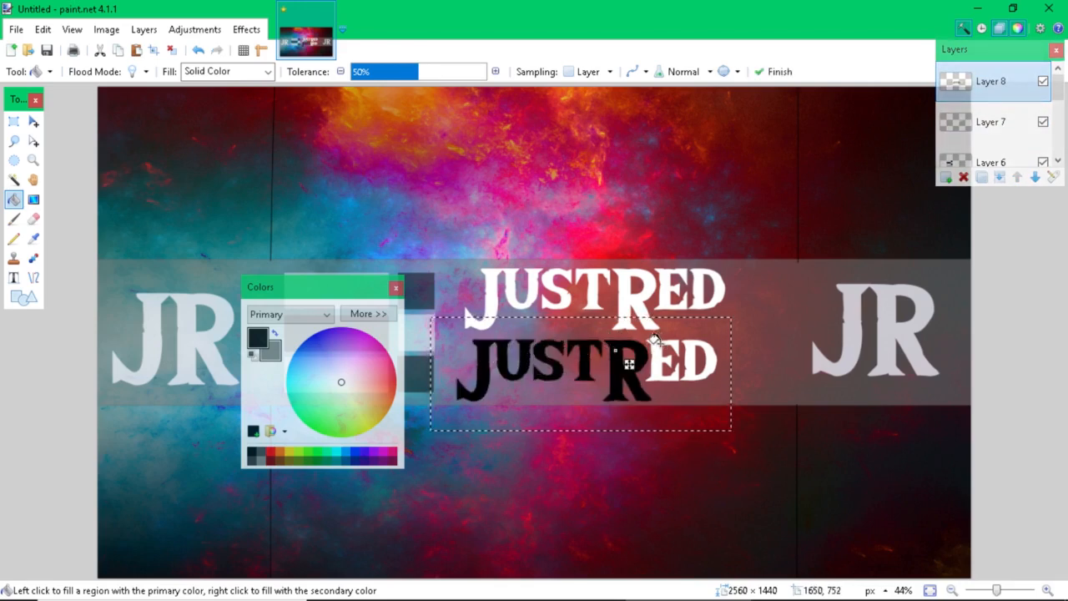
click(668, 357)
click(701, 358)
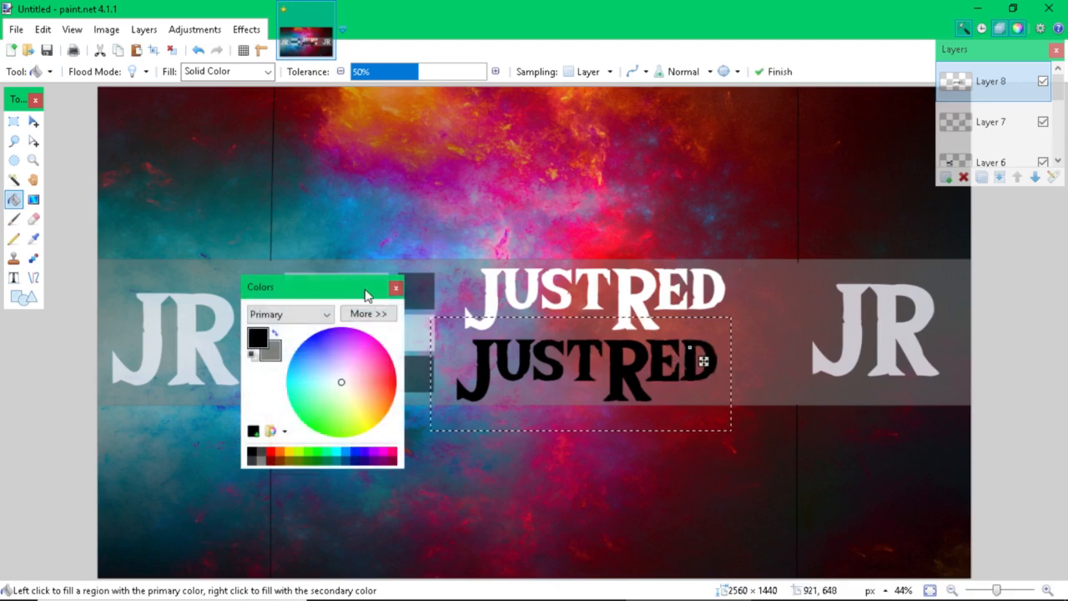
drag(365, 294, 67, 401)
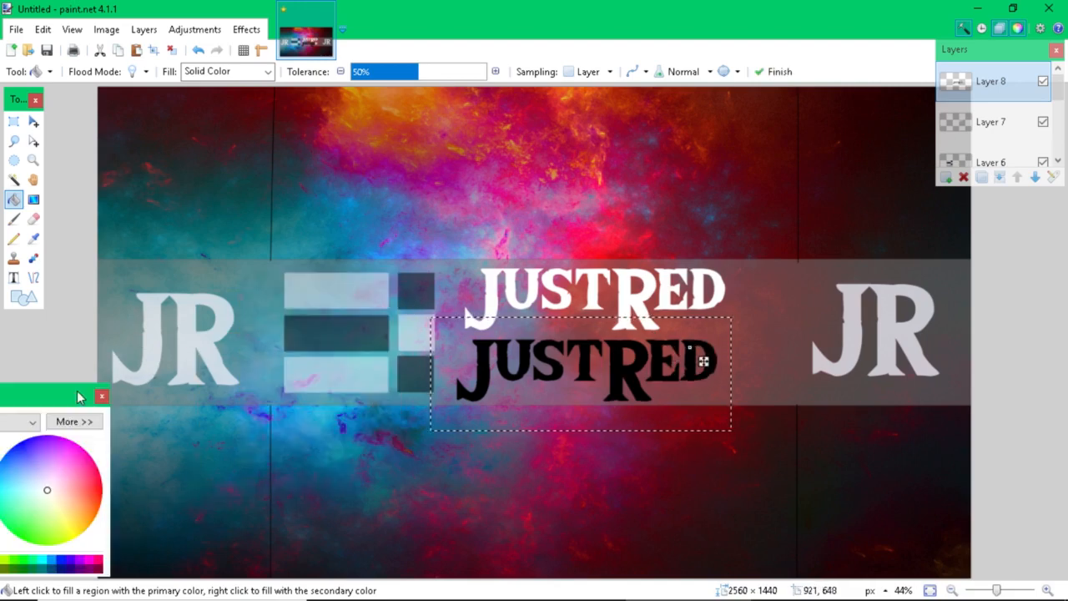
- Move Layer 8 below Layer 7 in the layer order and set Layer 8's opacity to 159
click(14, 121)
drag(992, 81, 1006, 124)
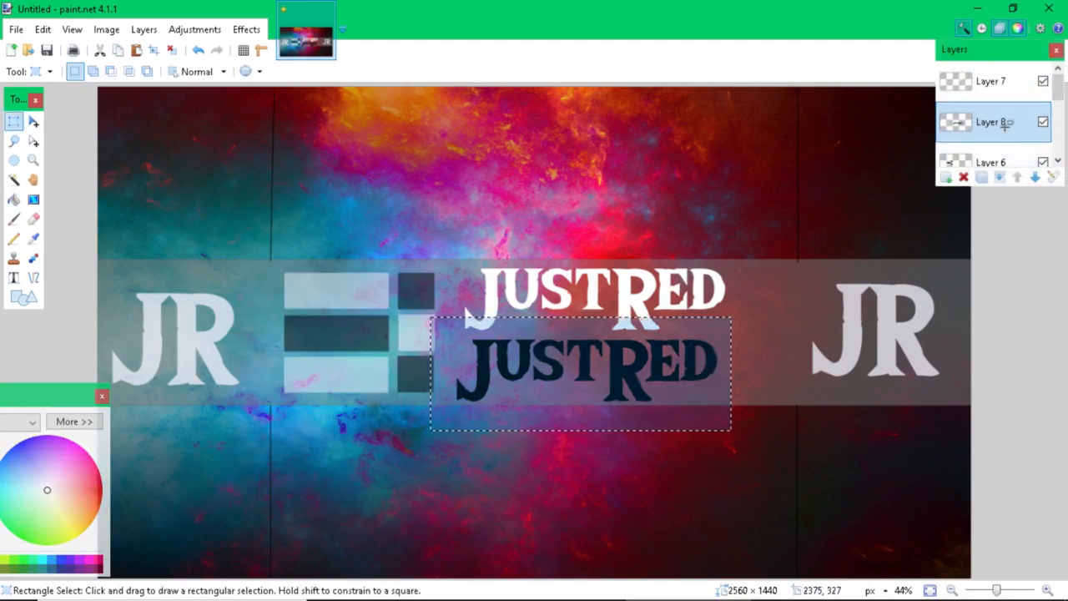
click(458, 274)
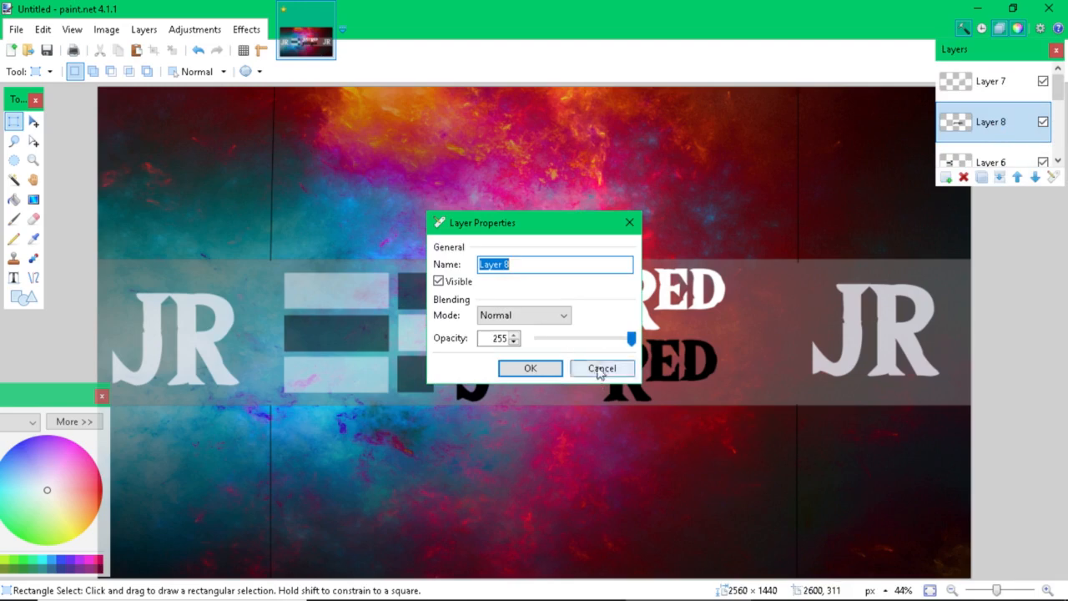
click(599, 341)
click(599, 340)
click(599, 341)
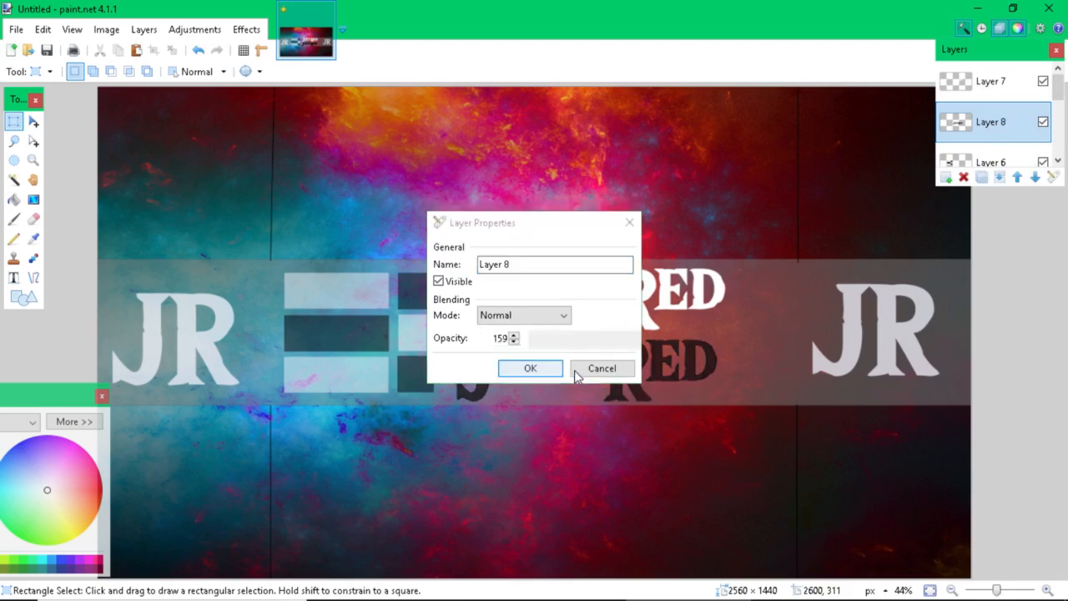
click(558, 371)
- Set the opacity of Layer 7 to 159
click(960, 94)
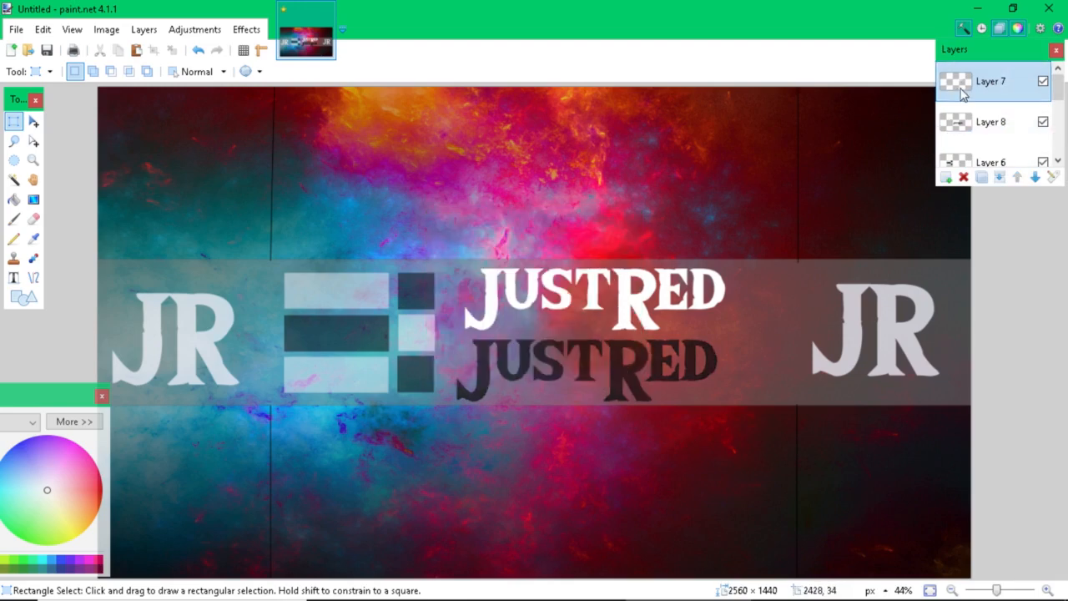
double_click(962, 93)
click(605, 340)
click(605, 340)
click(598, 341)
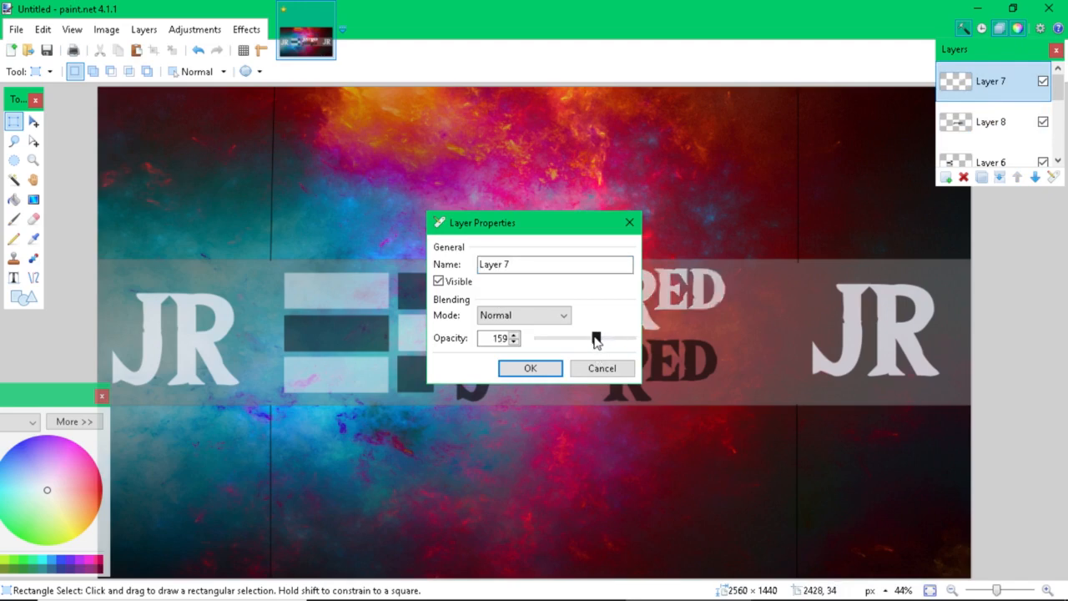
click(558, 371)
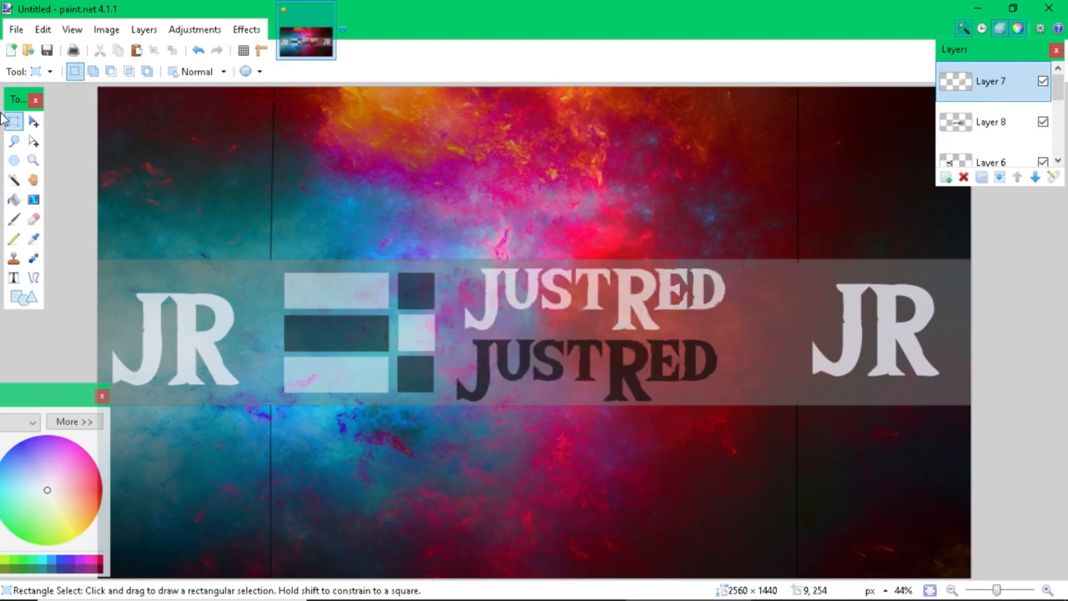
- Move the black JustRed text on Layer 8 behind the white copy, offset slightly to the left as a shadow, and deselect it
click(1000, 125)
drag(745, 401, 440, 323)
click(33, 121)
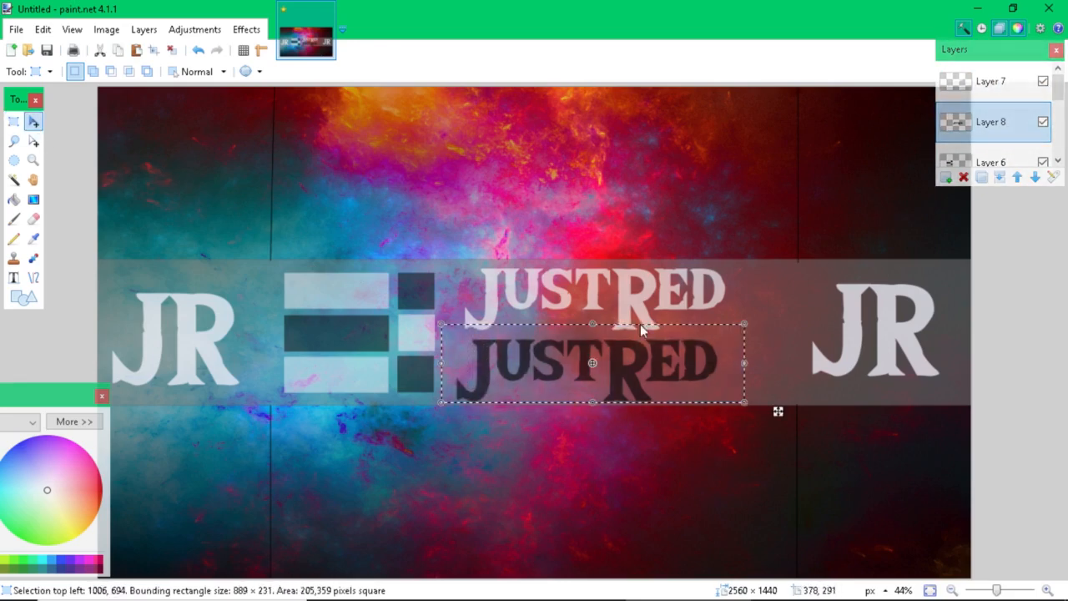
drag(661, 377, 666, 306)
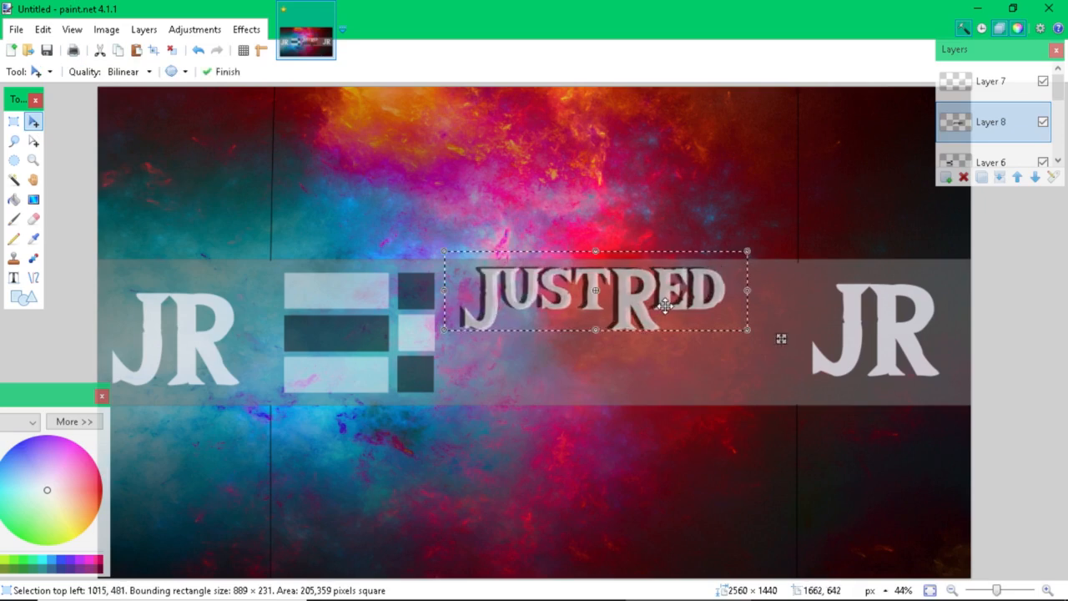
click(15, 123)
click(172, 134)
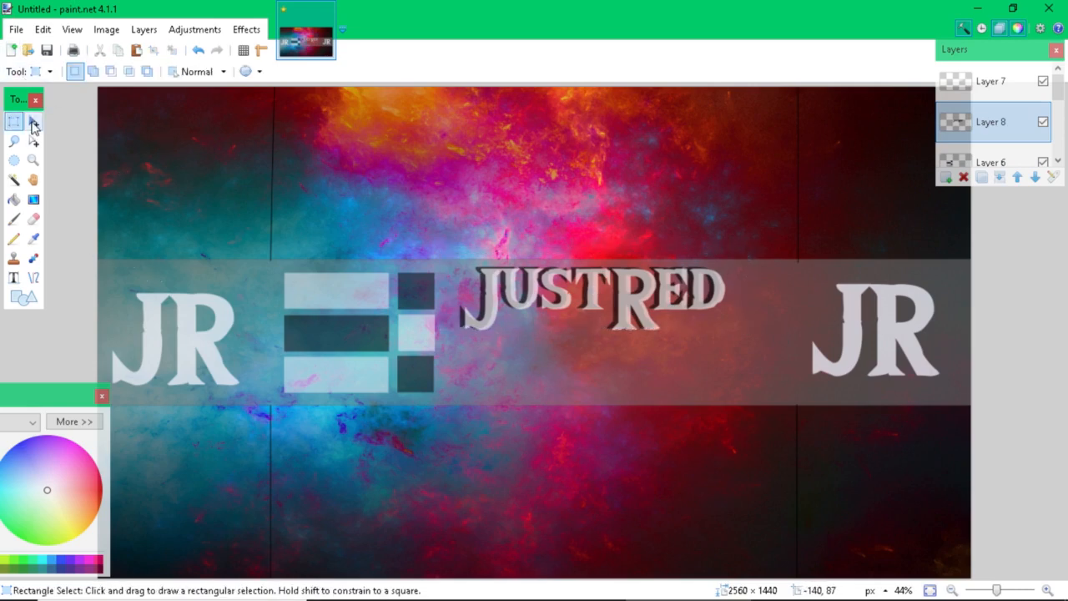
- Select the area around the layered JustRed text and merge Layer 7 down into Layer 8
drag(442, 243, 748, 347)
click(989, 81)
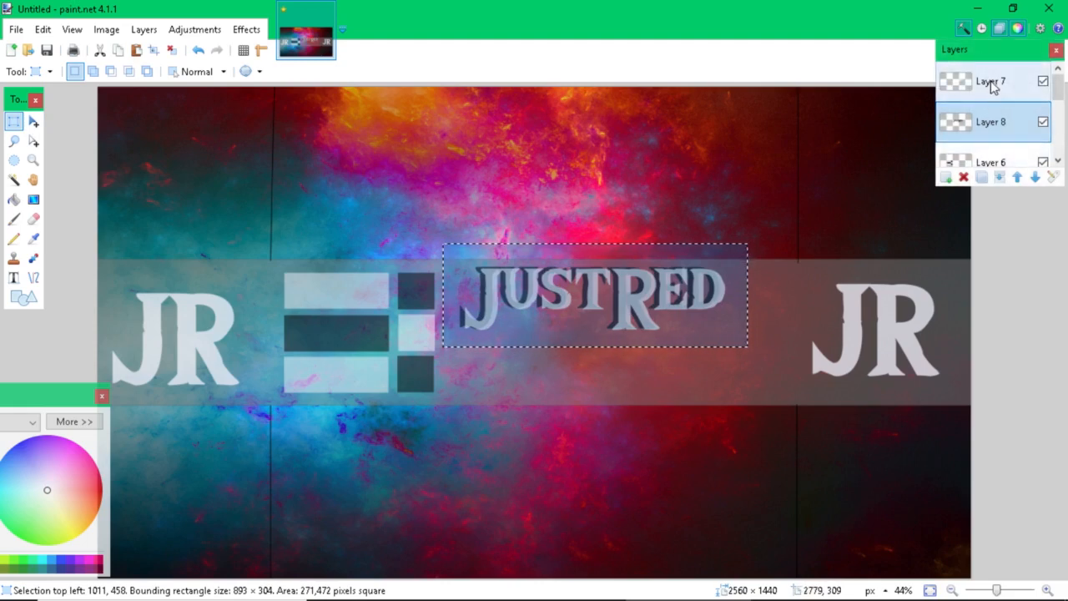
click(999, 177)
- Enlarge the merged JustRed selection to about 950 × 338 pixels and deselect it
click(34, 121)
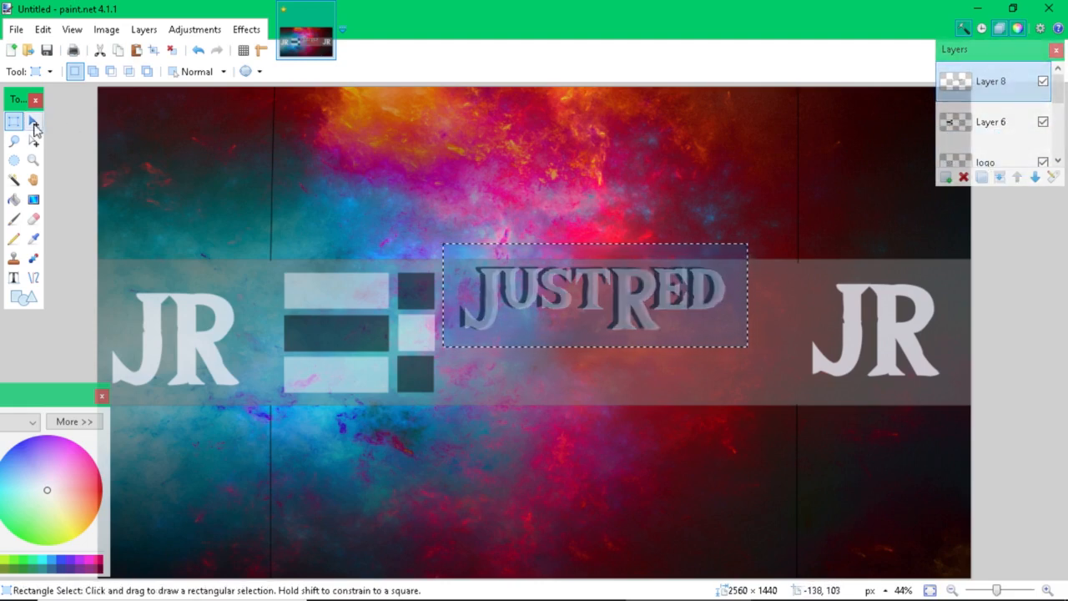
drag(751, 350, 771, 365)
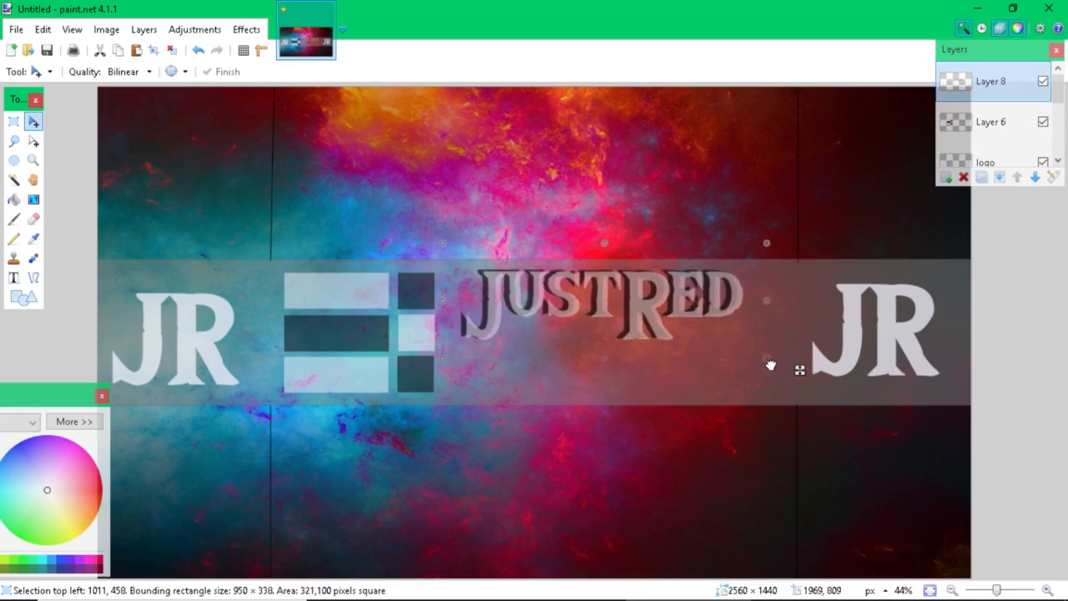
click(20, 122)
key(ctrl+d)
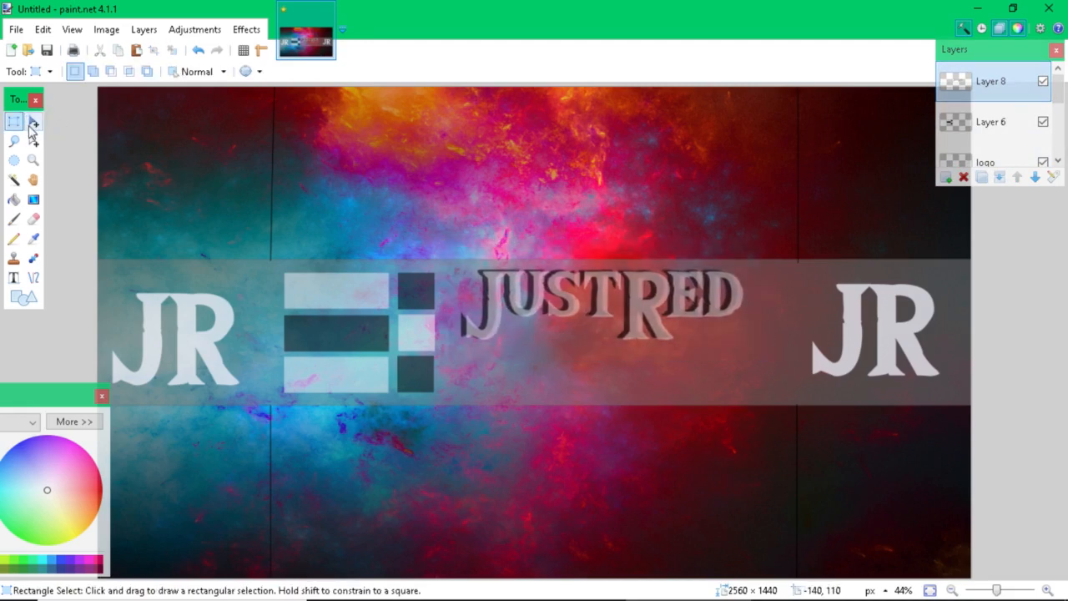
- Try adding the text "Make sure to like and subscribe for more content" at font size 48 below JustRed, and undo it
click(32, 121)
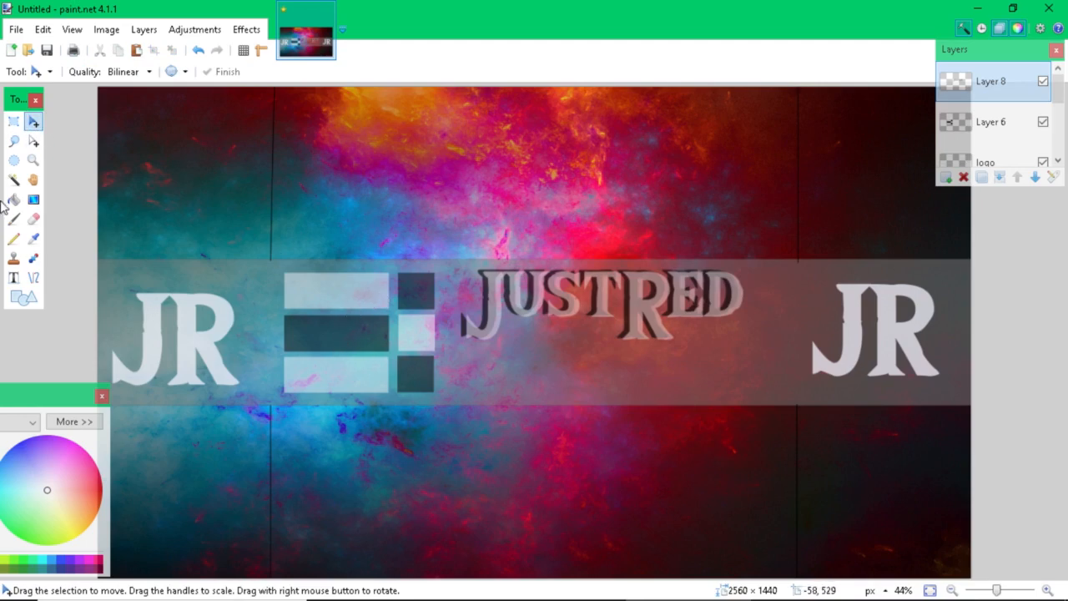
click(14, 280)
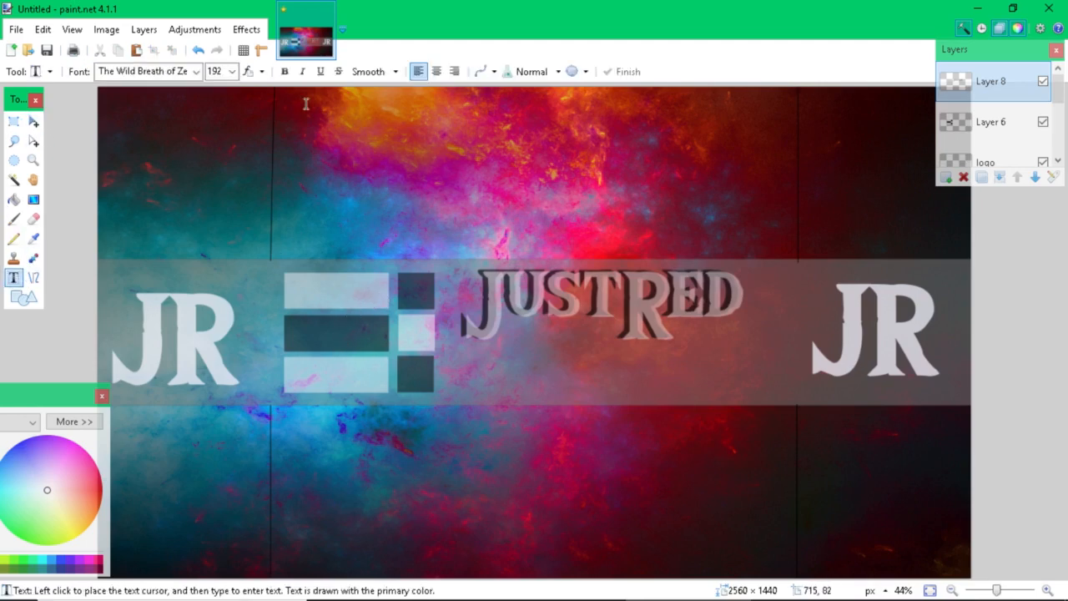
click(232, 71)
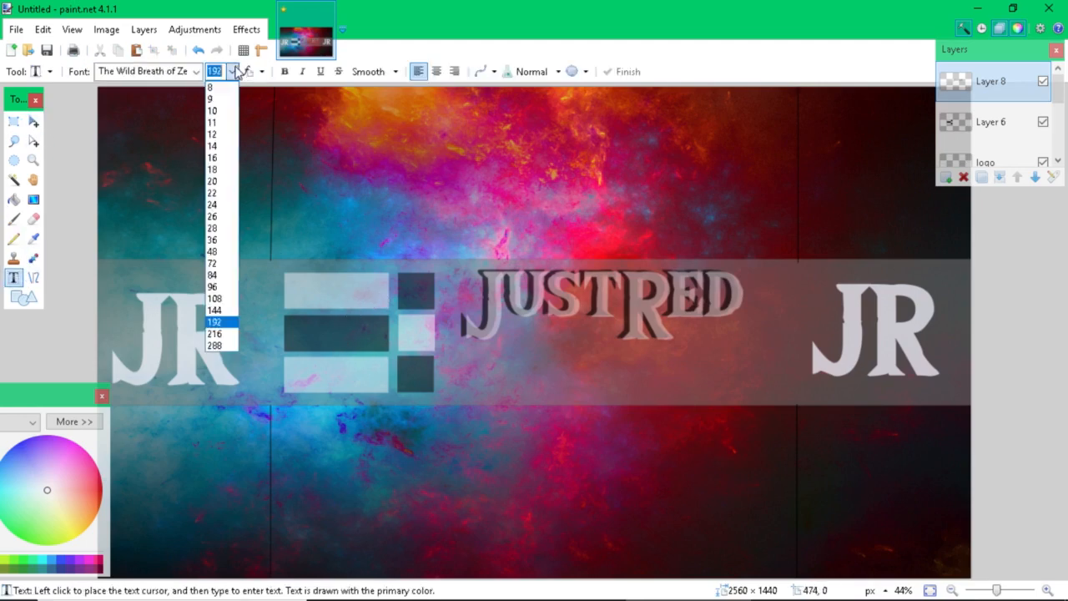
click(213, 251)
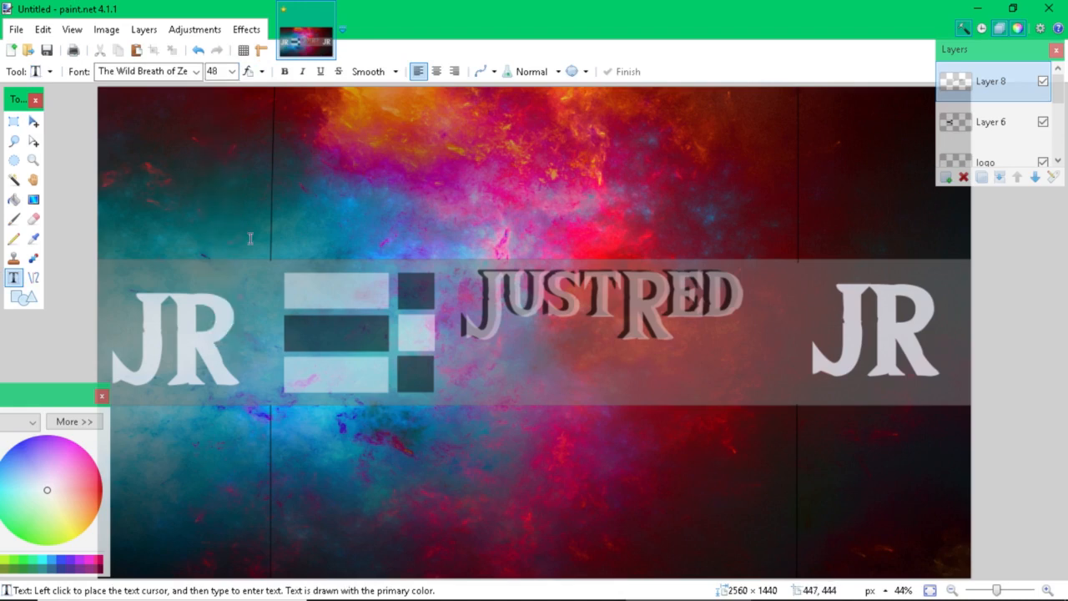
click(447, 362)
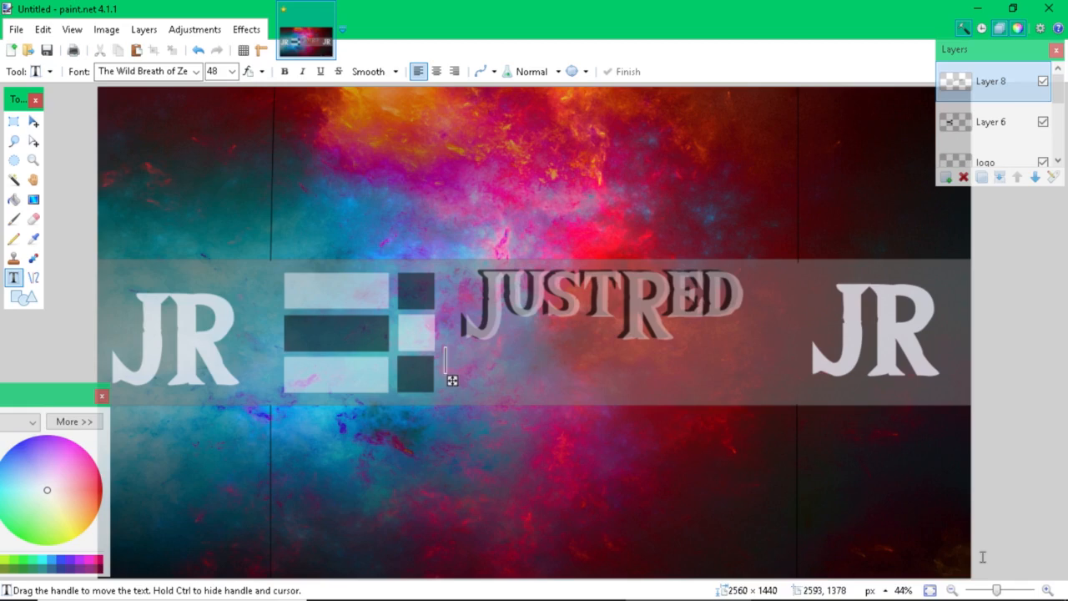
text(Make sure to)
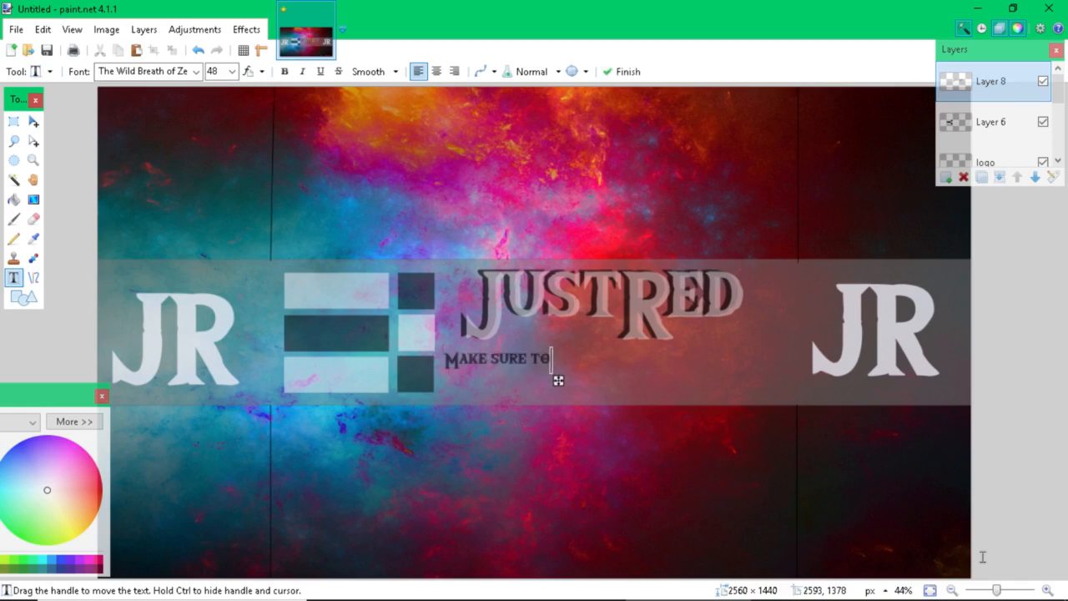
text( like and su)
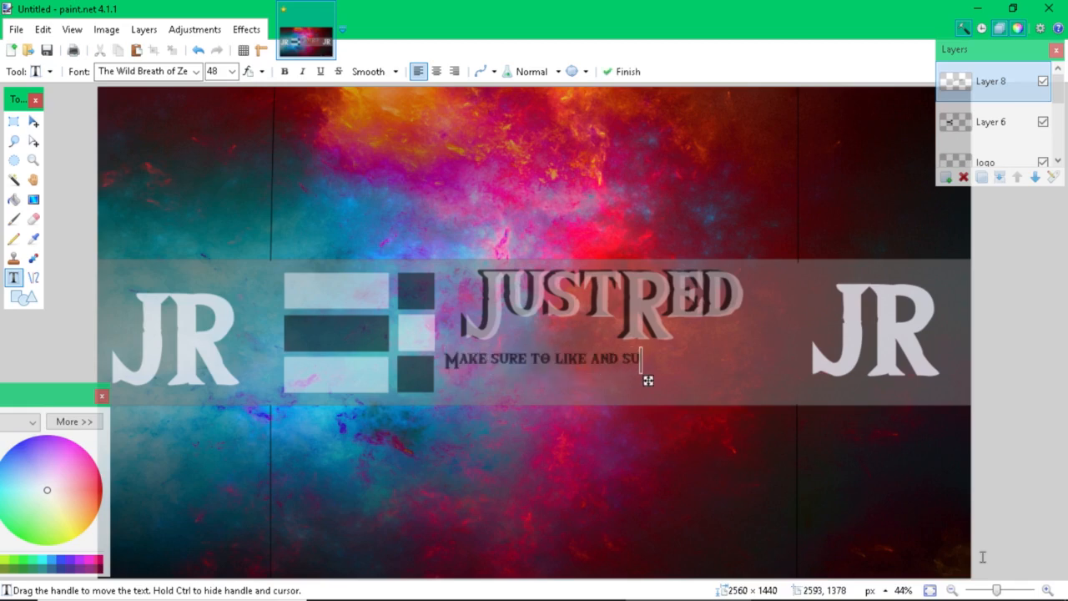
text(bscribe for)
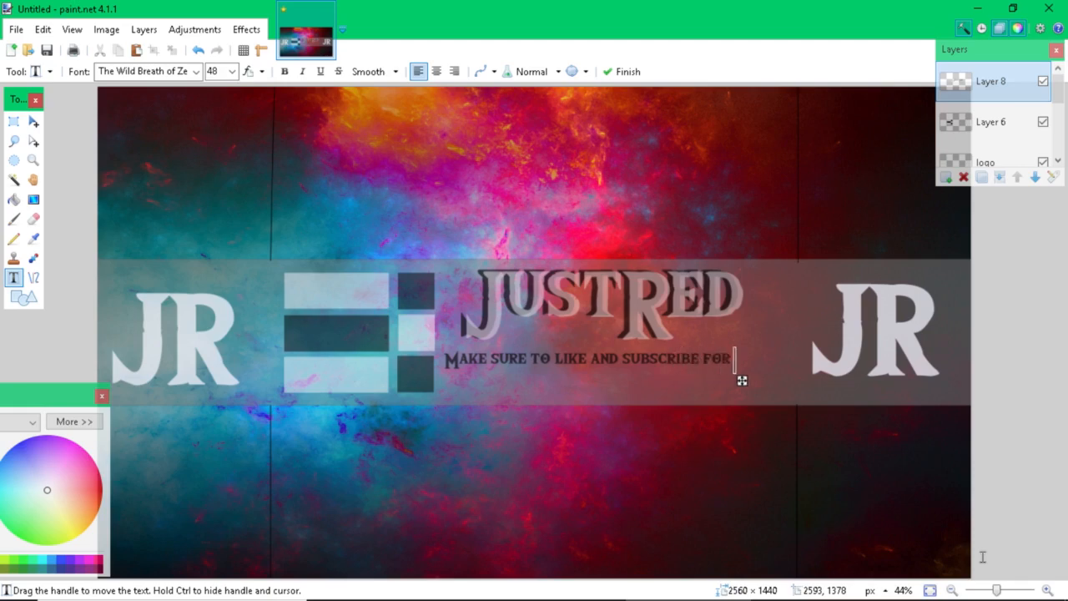
text( more content)
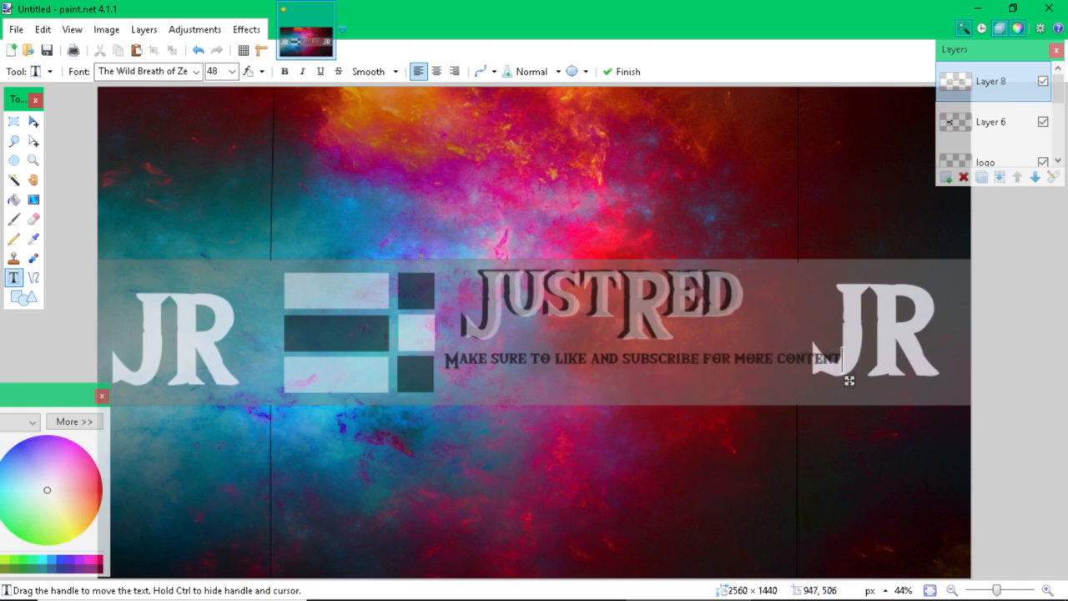
click(14, 121)
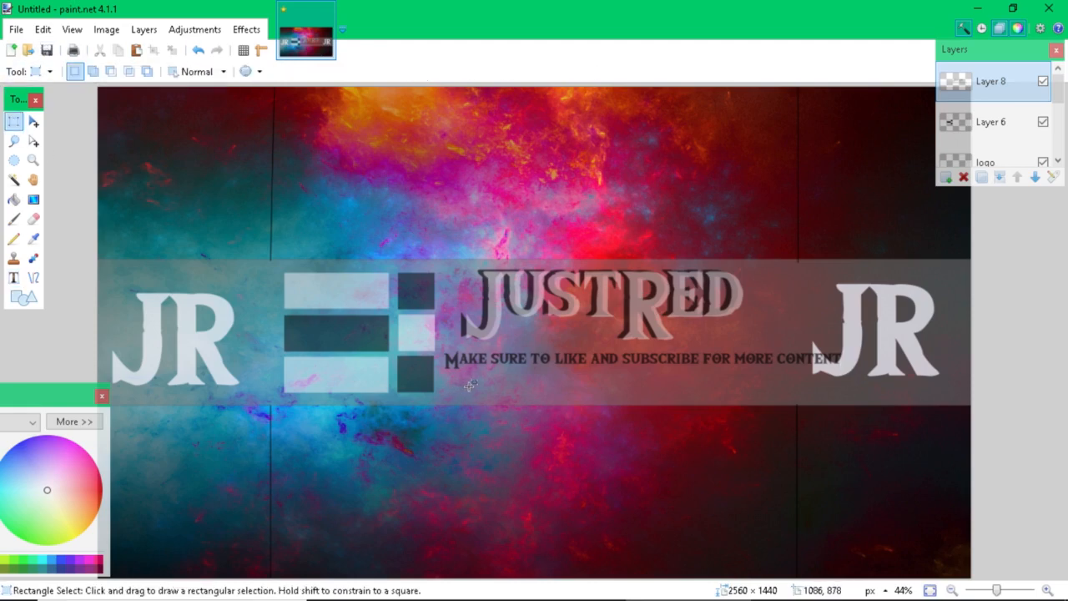
key(ctrl+z)
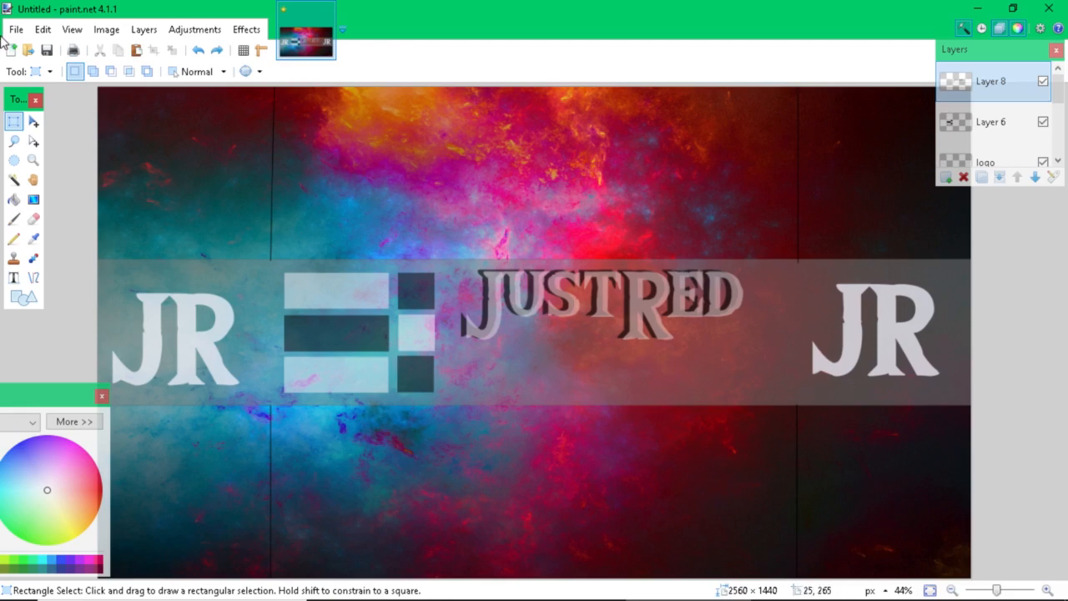
- Add the black tagline "Make sure to subscribe for more content" at font size 48 directly below the JustRed text
click(14, 277)
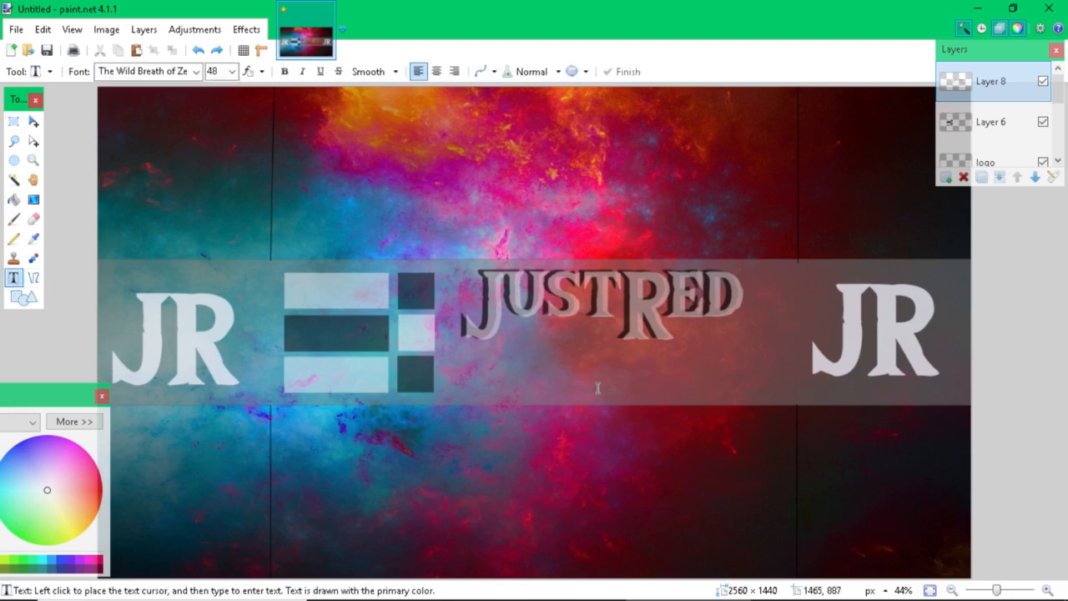
click(443, 355)
text(Make )
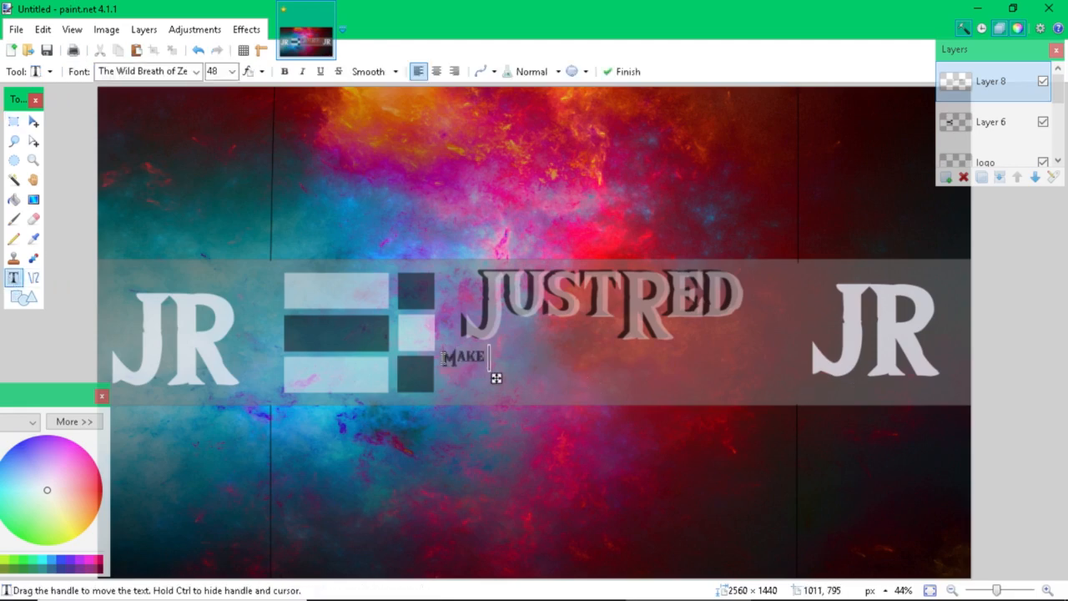
text(sure to )
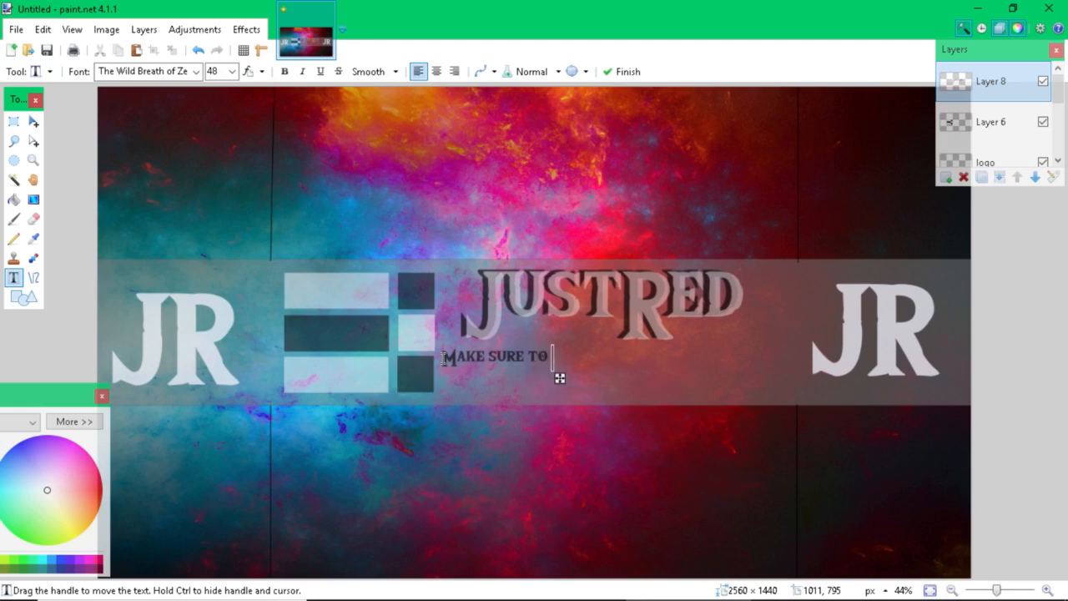
text(subscribe fo)
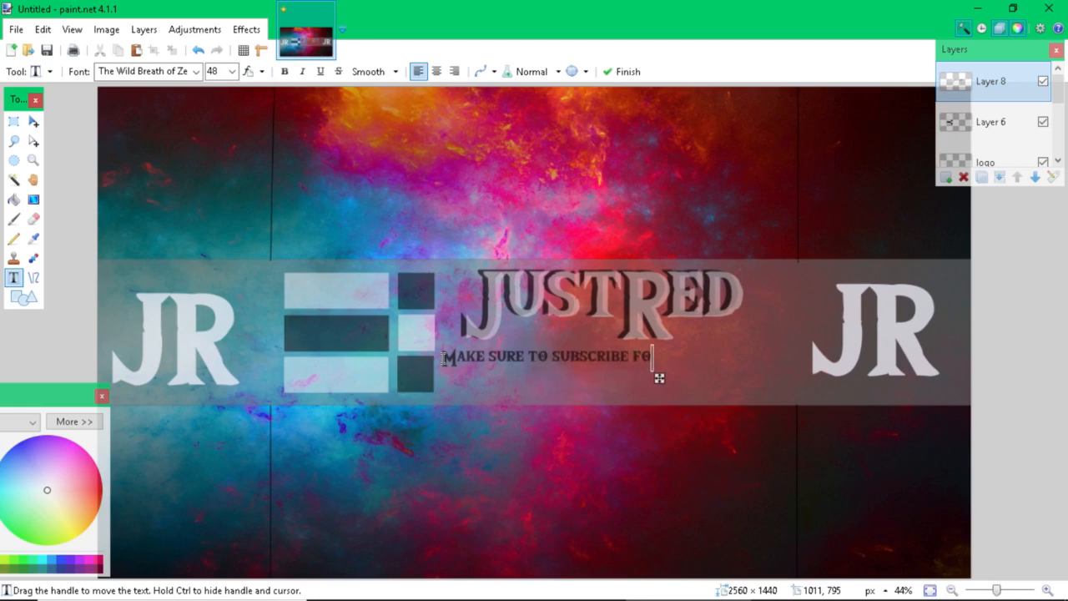
text(r more conte)
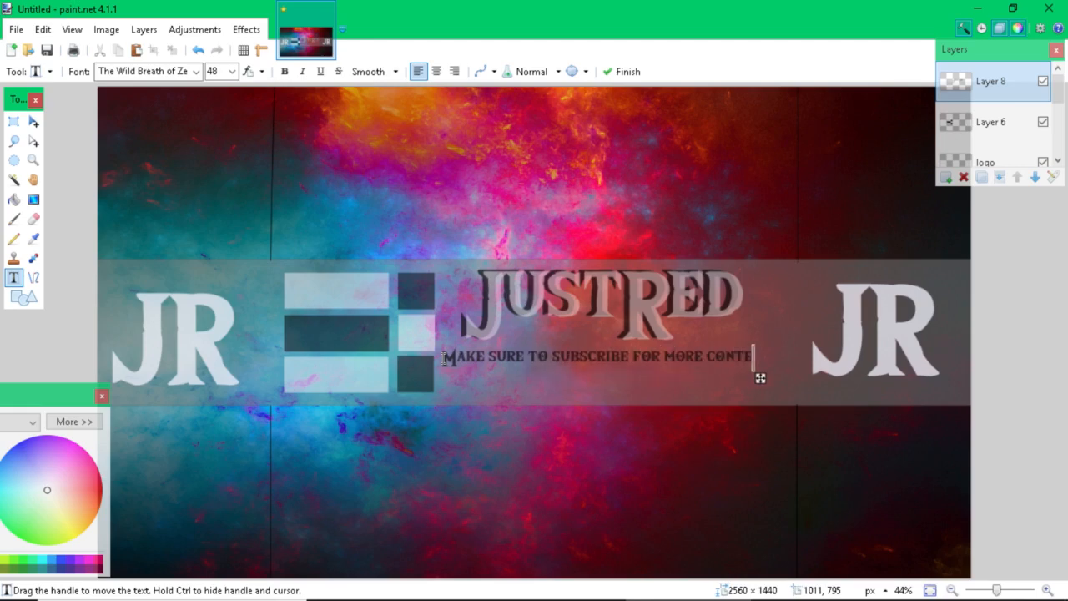
text(nt)
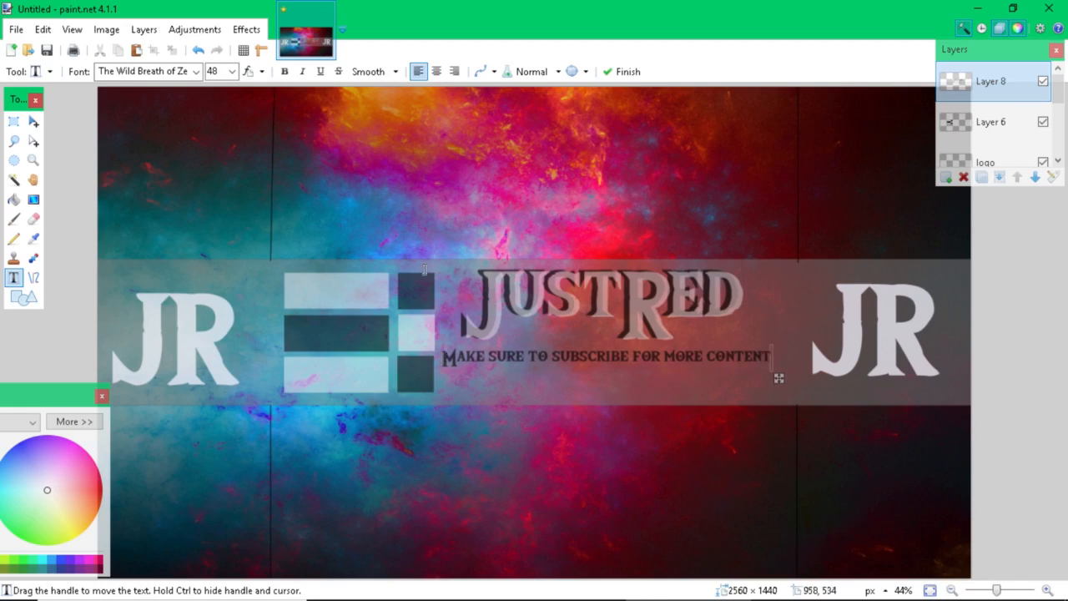
click(14, 121)
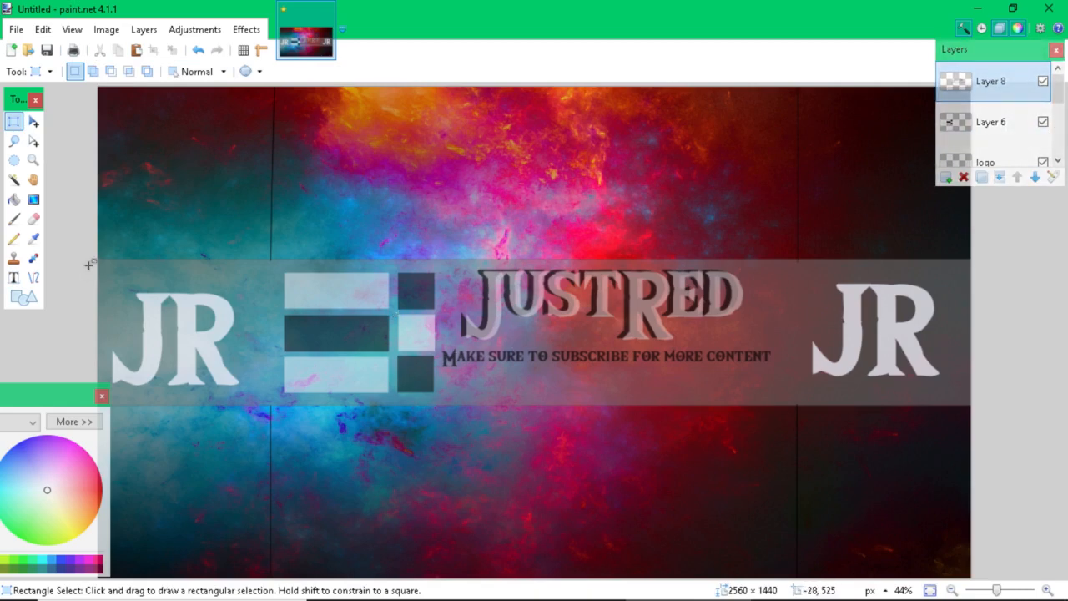
click(18, 279)
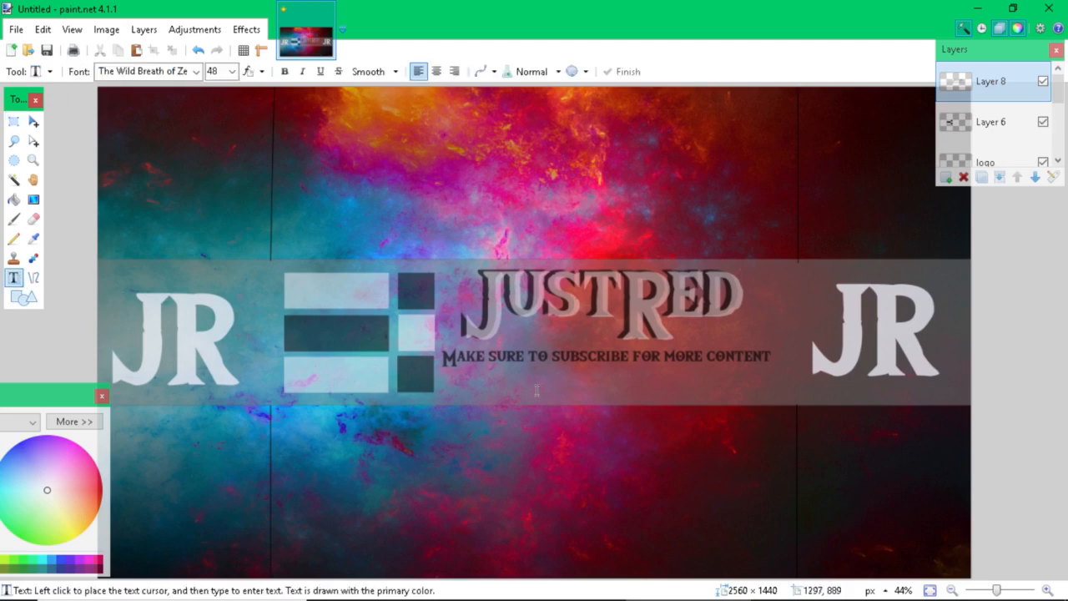
click(441, 385)
text(M)
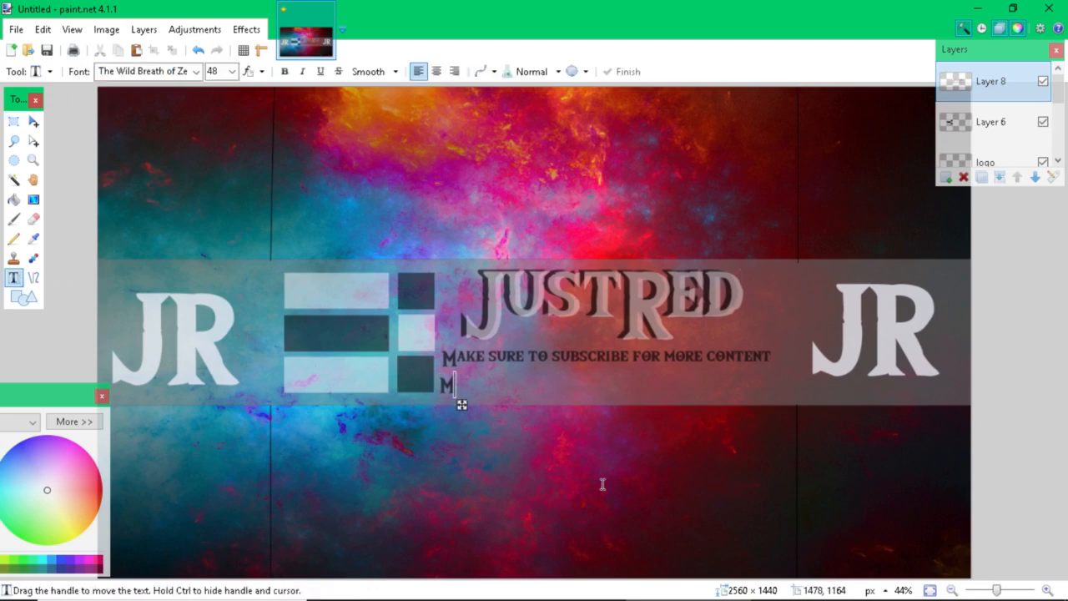
text(ake sure)
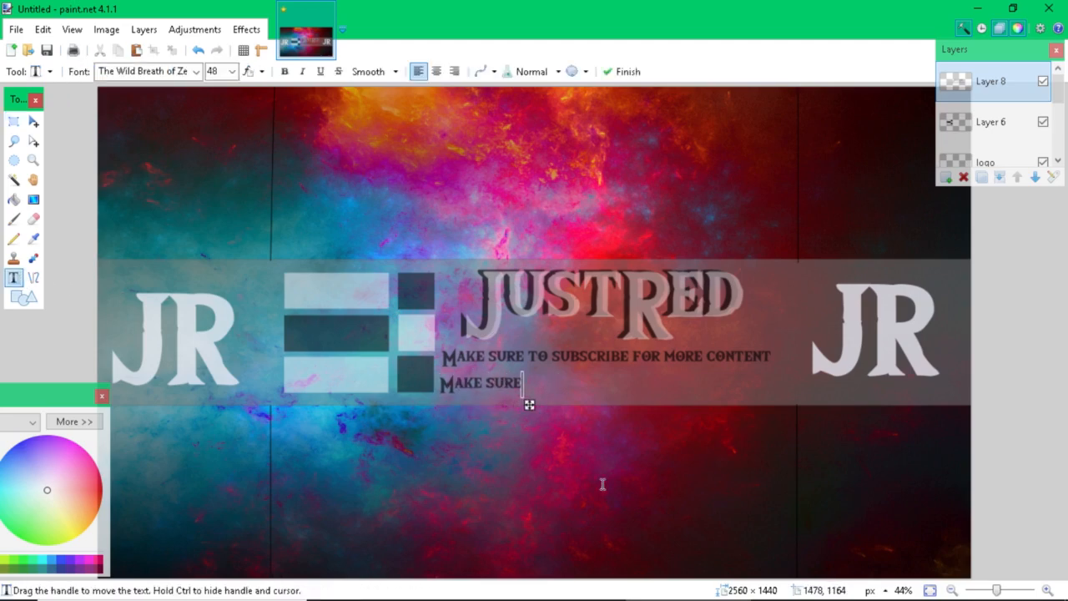
key(BackSpace)
key(BackSpace)
key(BackSpace)
key(BackSpace)
key(BackSpace)
key(BackSpace)
key(BackSpace)
key(BackSpace)
key(BackSpace)
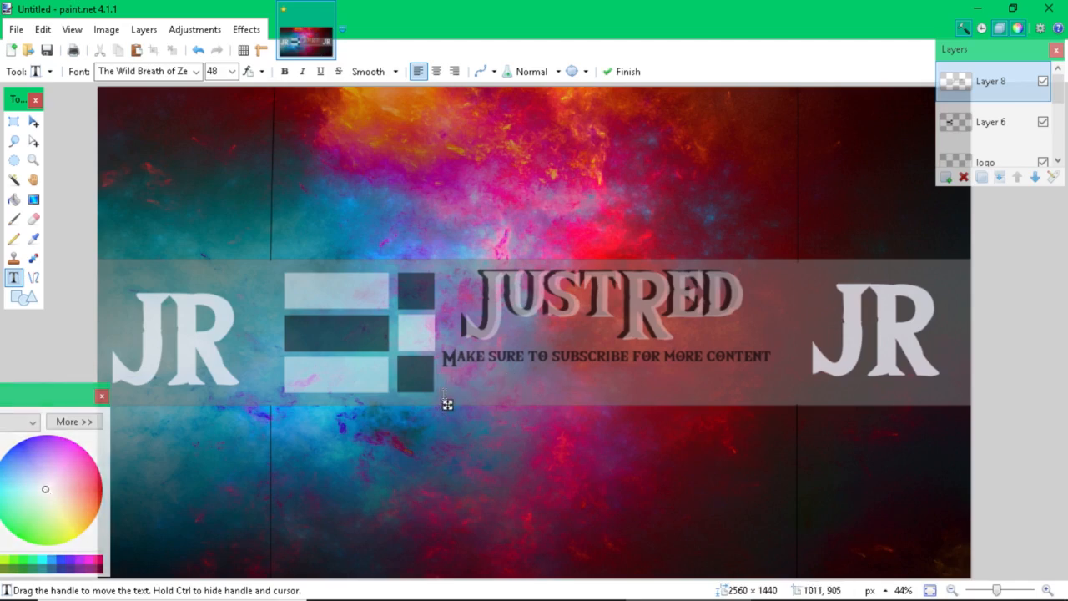
- Write a white copy of the tagline "Make sure to subscribe for more content" directly below the black one
text(Make)
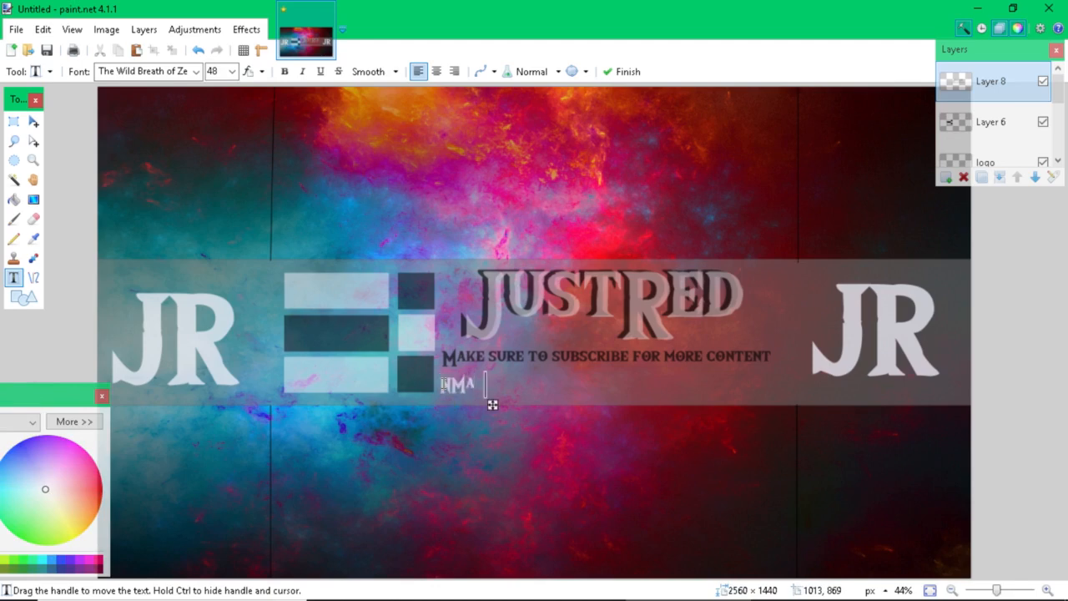
key(BackSpace)
key(BackSpace)
key(BackSpace)
key(BackSpace)
text(M)
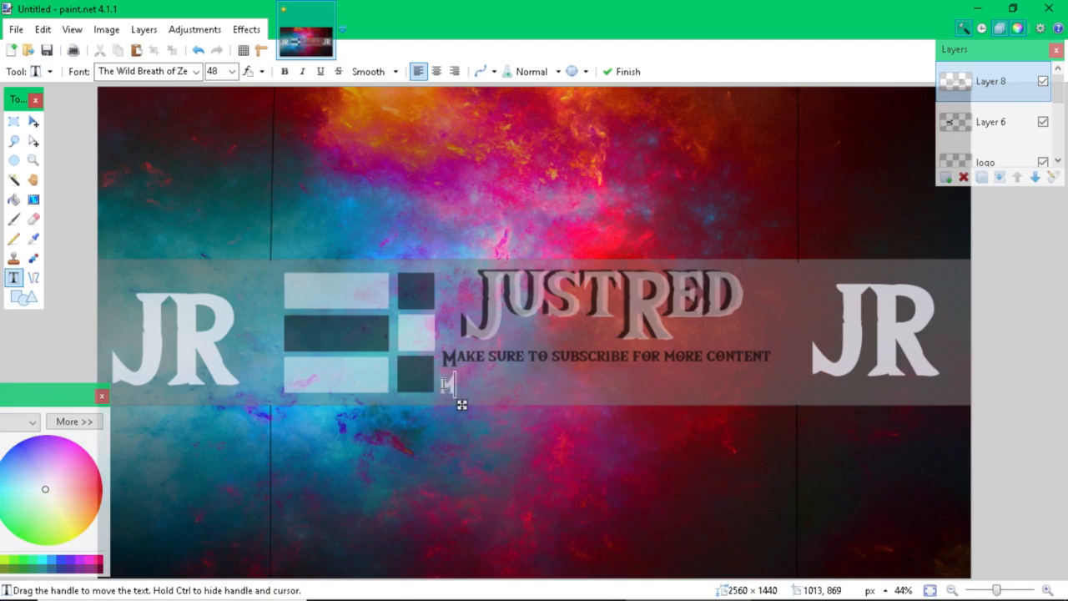
text(ake sure to s)
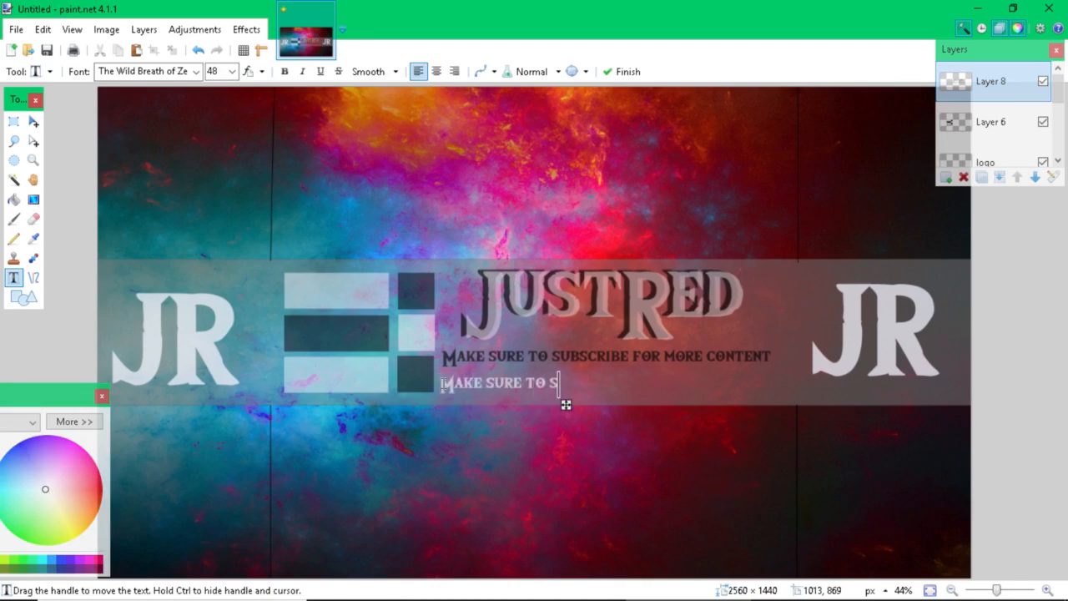
text(ubscribe for more conetet)
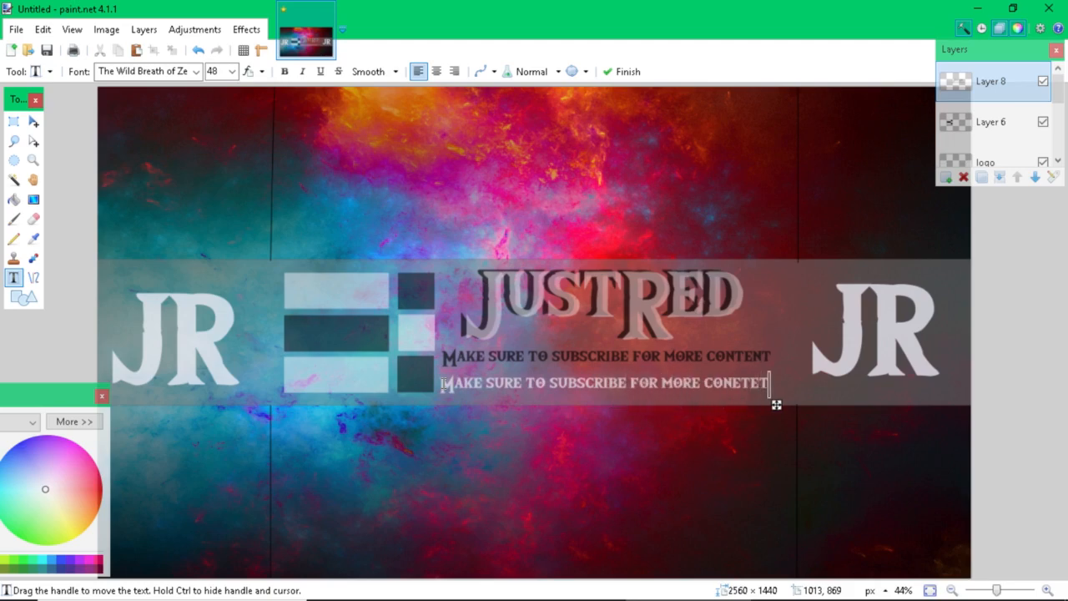
key(BackSpace)
key(BackSpace)
key(BackSpace)
key(BackSpace)
text(n)
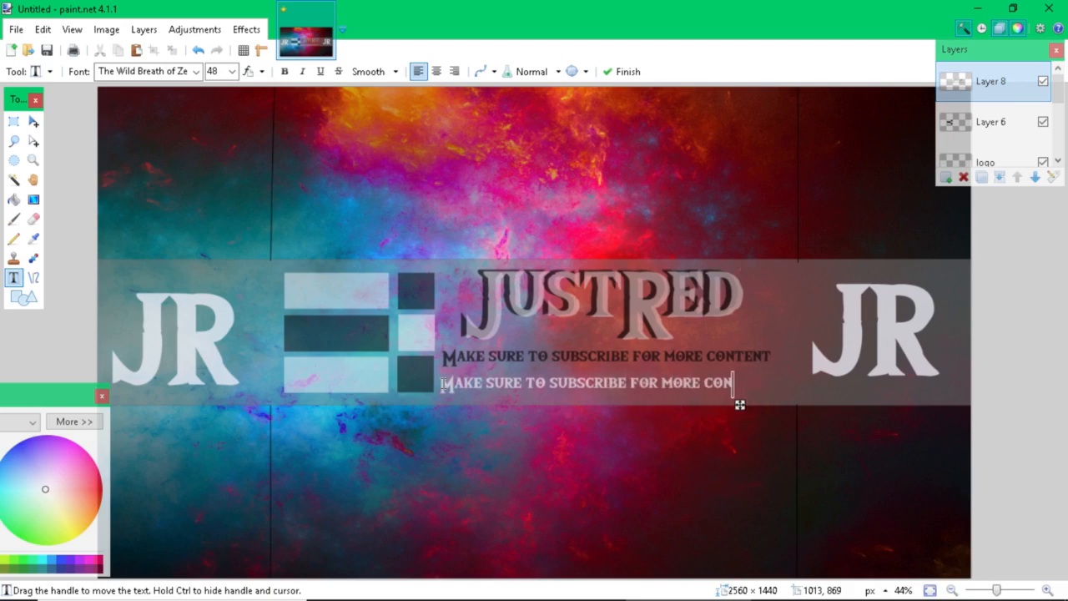
text(tent)
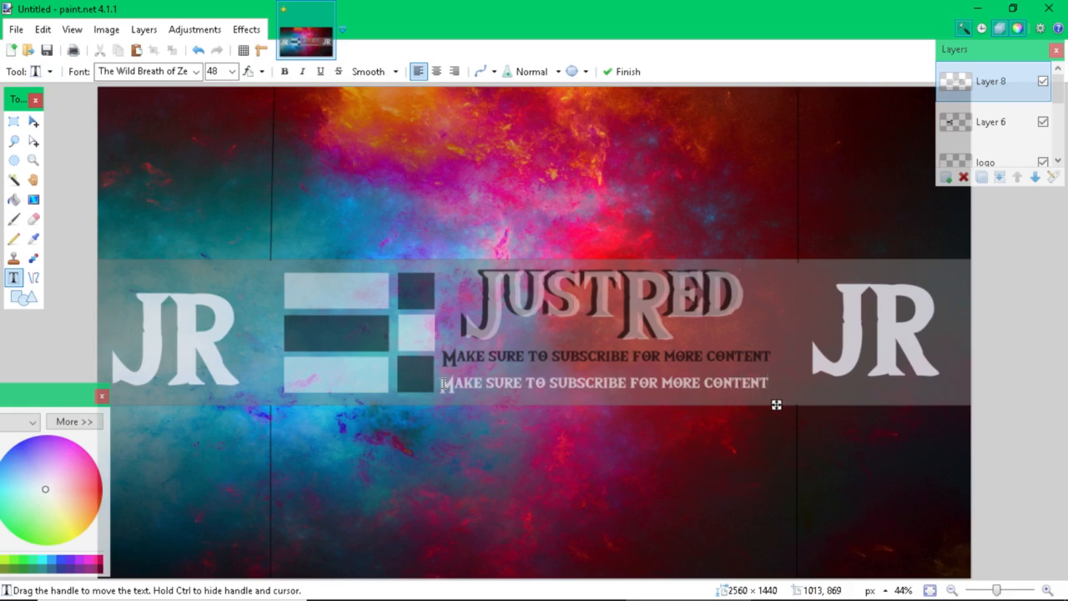
- Cut the white tagline from its layer, paste it onto a new layer and place it over the black tagline
click(20, 121)
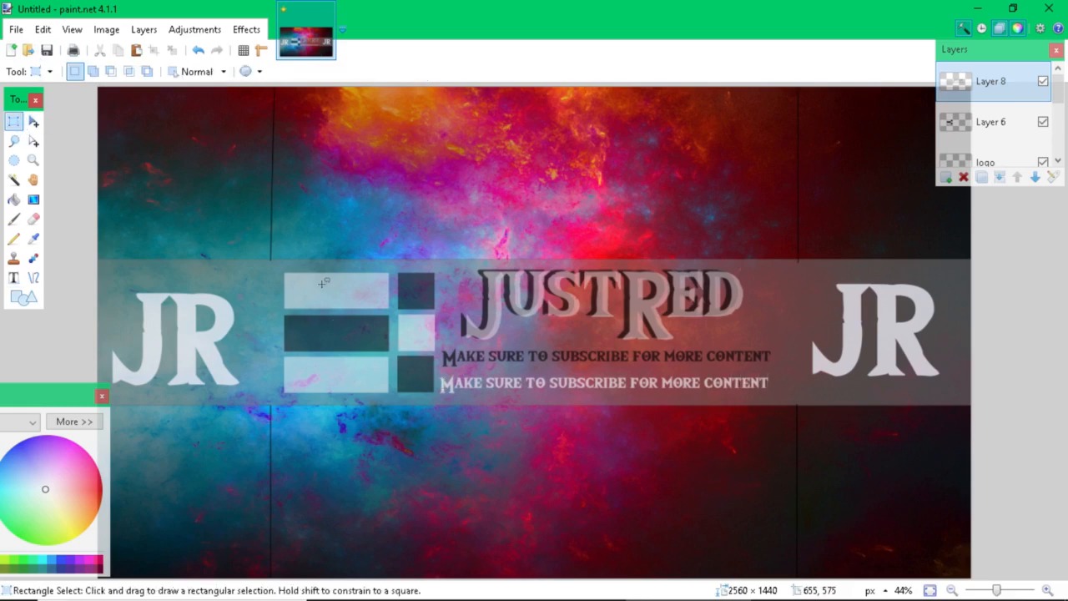
drag(436, 373, 824, 410)
click(33, 121)
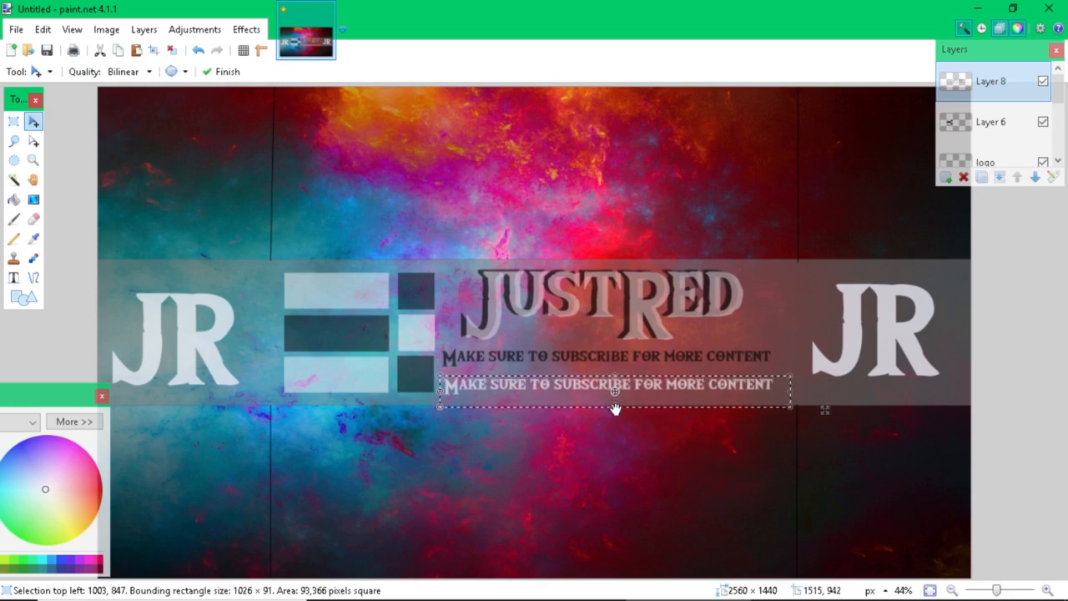
key(Delete)
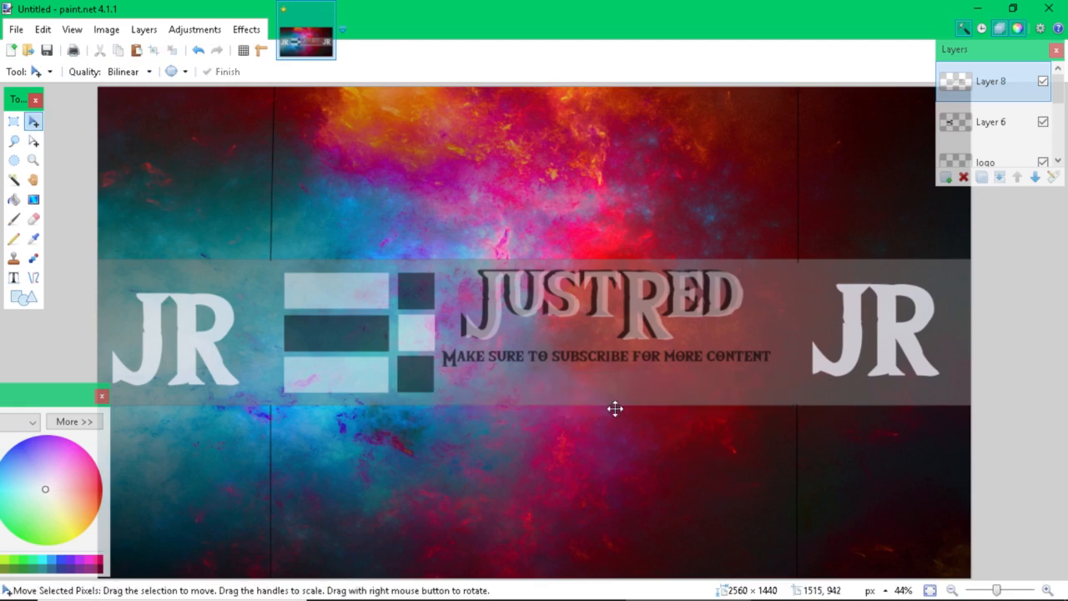
click(948, 179)
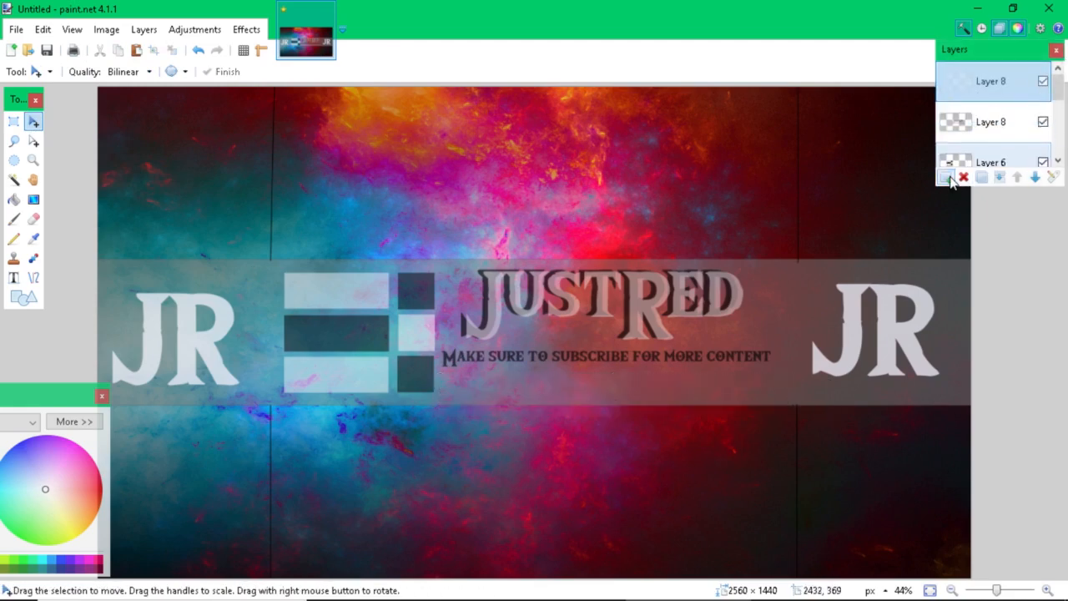
key(ctrl+v)
drag(586, 395, 588, 365)
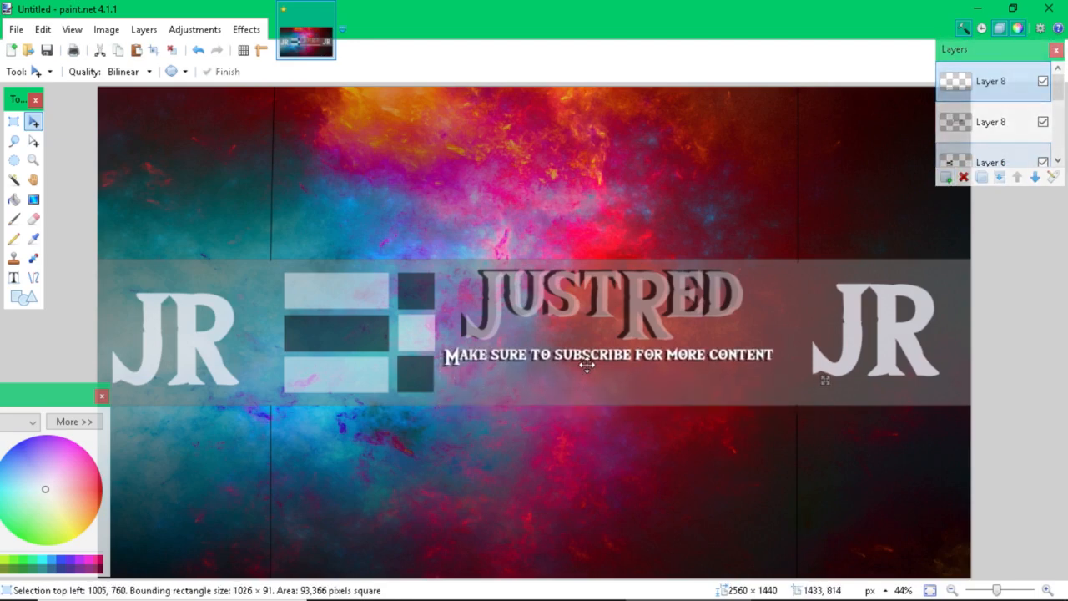
- Set the opacity of the new layer holding the white tagline to 159
double_click(993, 81)
drag(622, 338, 596, 341)
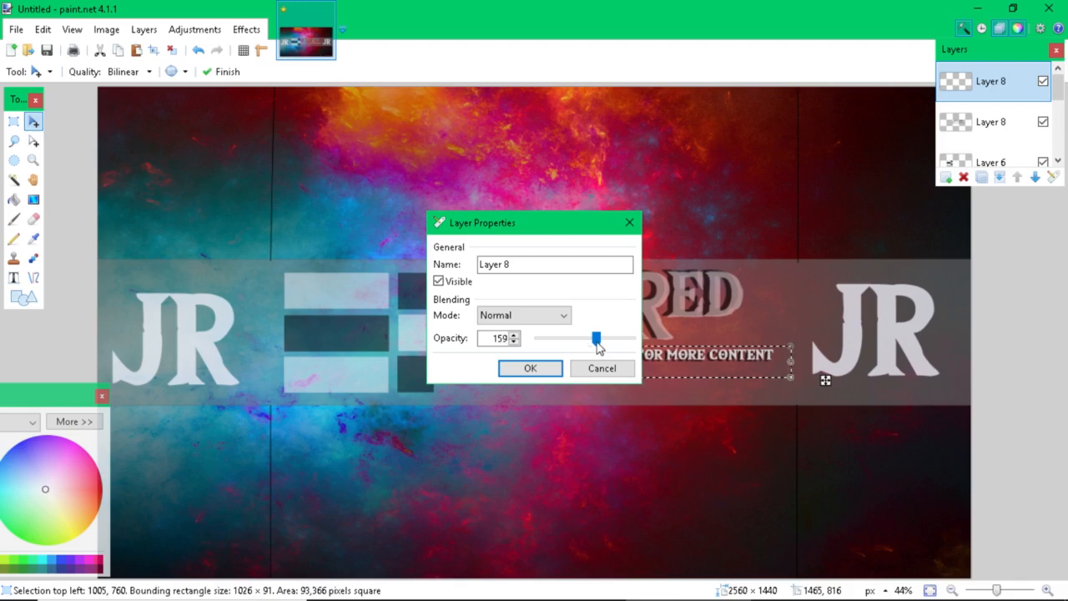
click(540, 373)
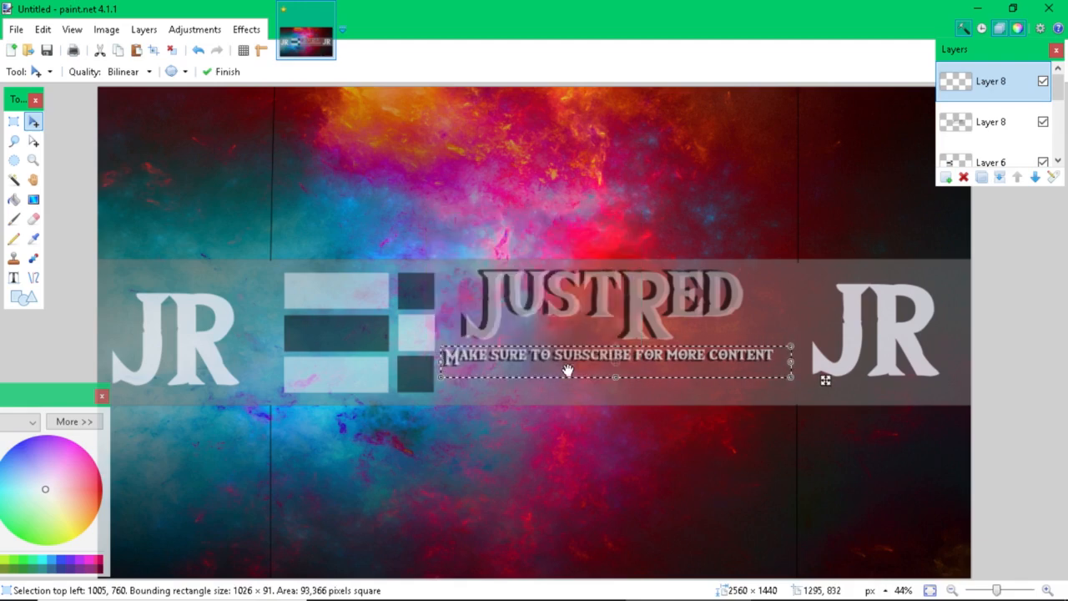
- Nudge the white tagline slightly down so the black copy sits behind it as a shadow, and deselect it
drag(573, 359, 572, 358)
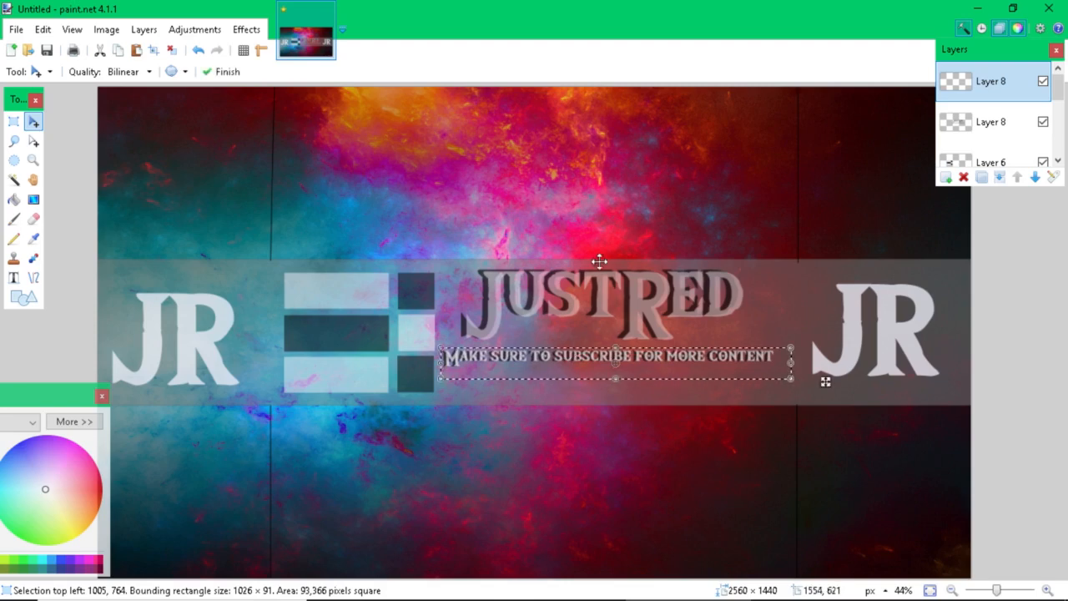
click(13, 121)
click(73, 122)
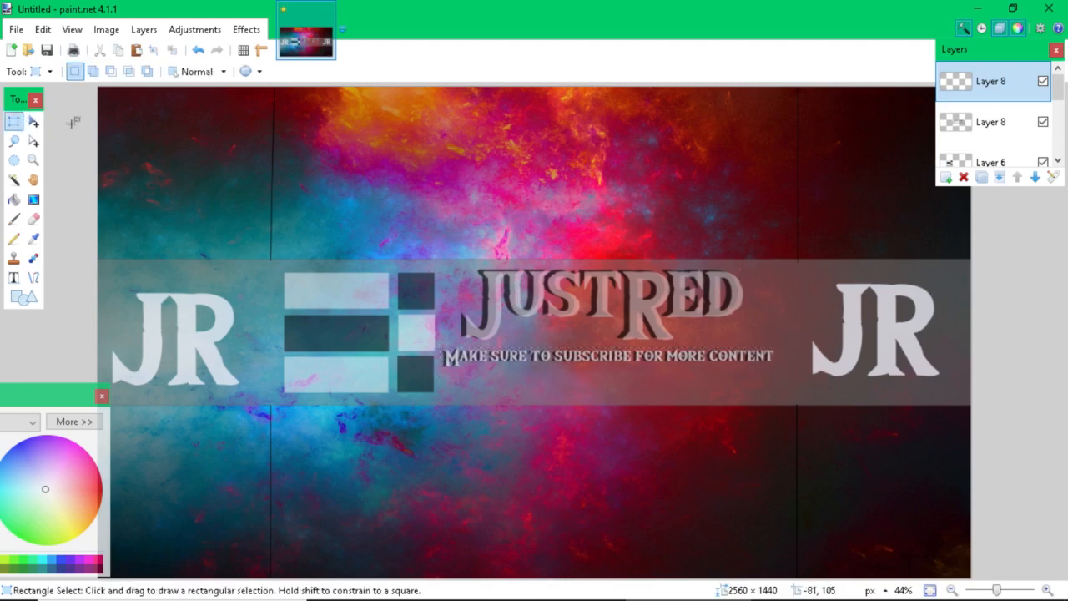